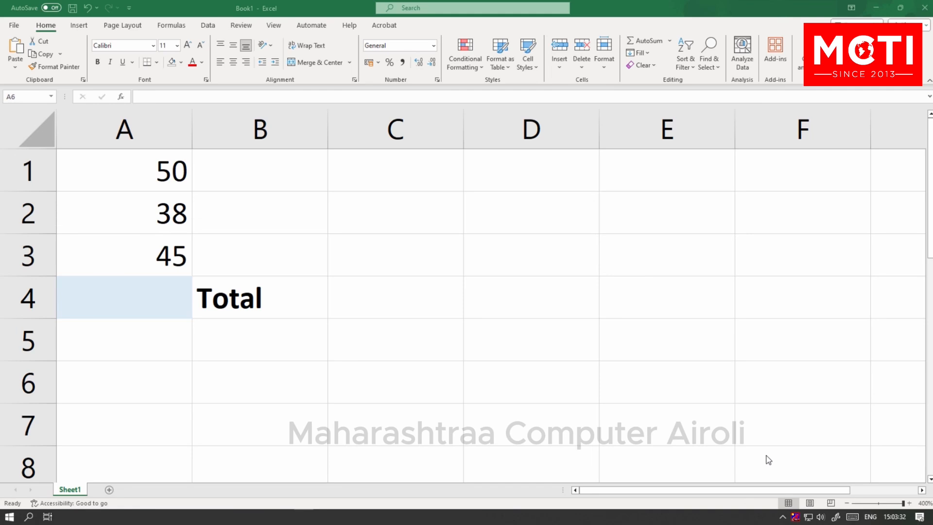
# Step: Total the three numbers above in cell A4 with the range formula =SUM(A1:A3)
pyautogui.doubleClick(108, 302)
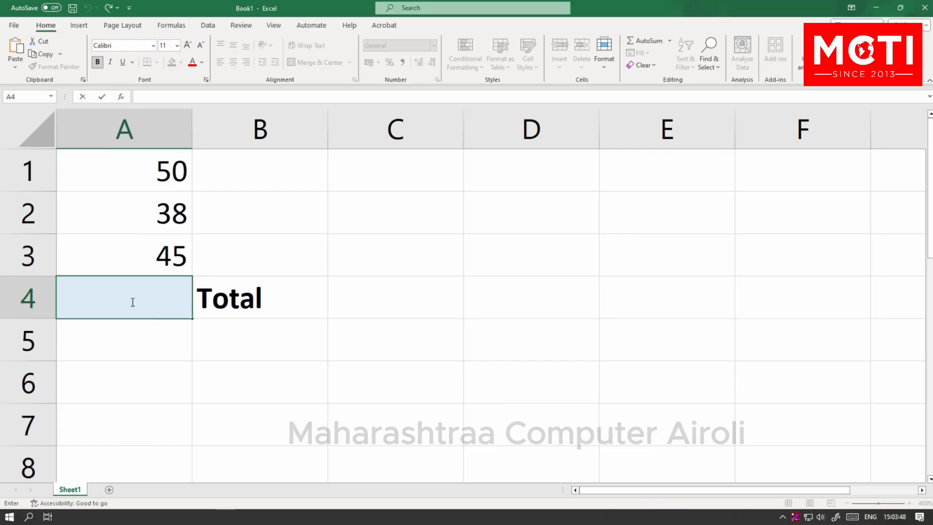
pyautogui.write('=')
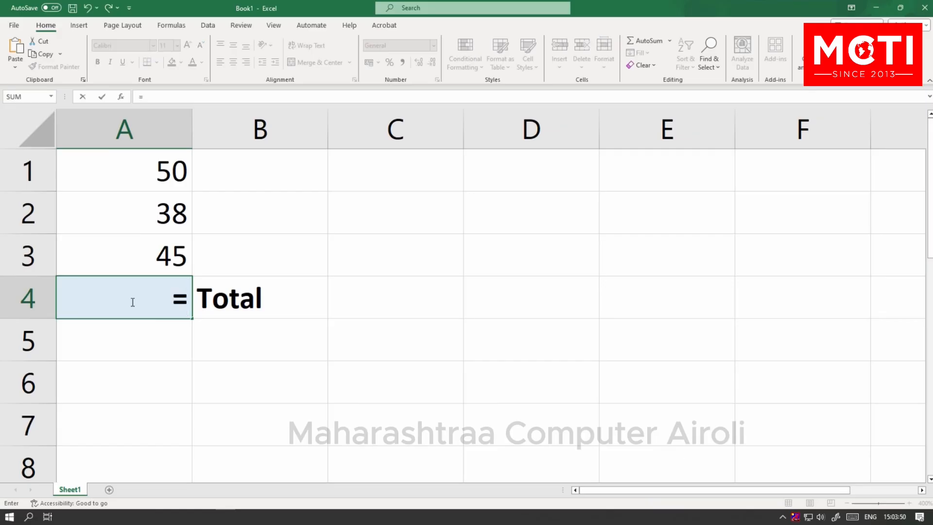
pyautogui.write('SUM')
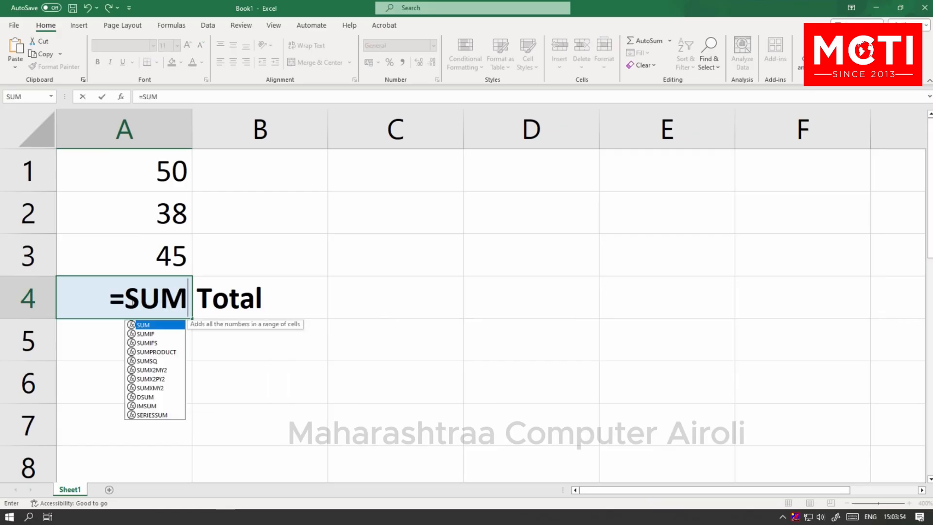
pyautogui.write('(')
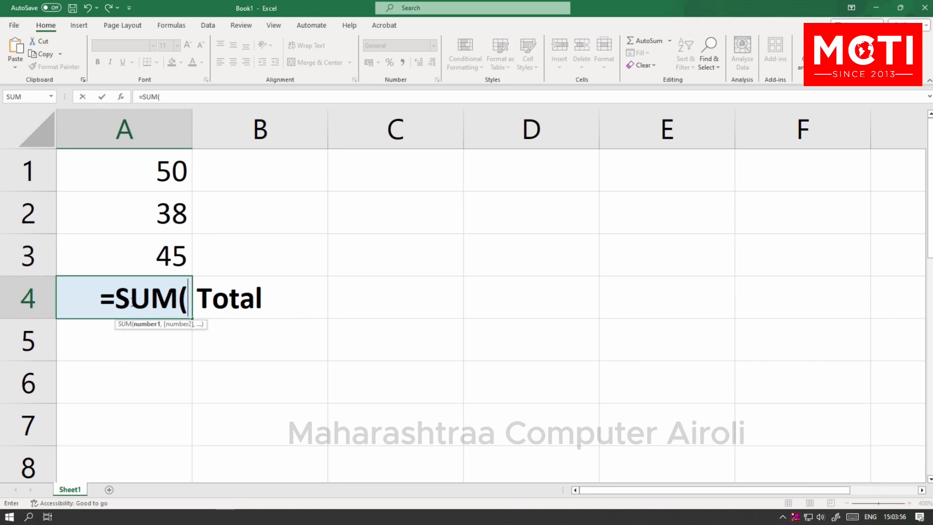
pyautogui.moveTo(160, 254); pyautogui.dragTo(160, 175)
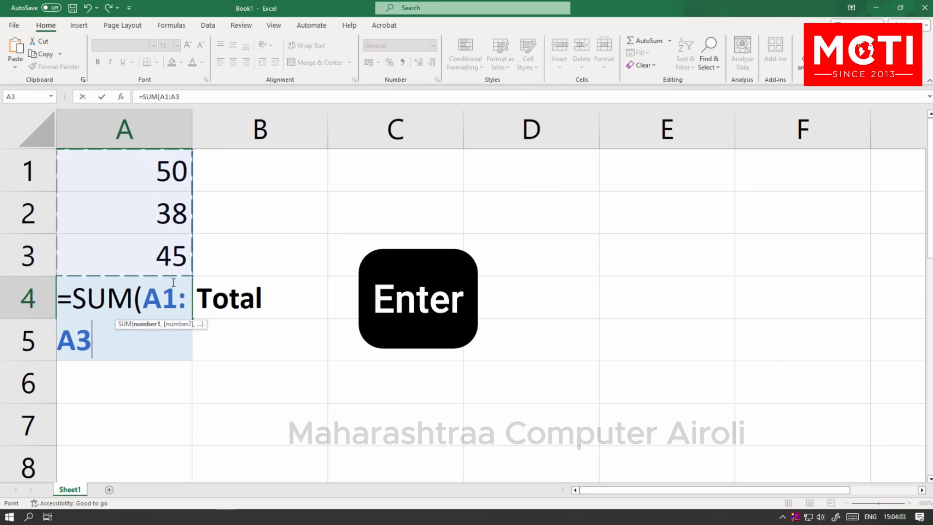
pyautogui.press('Return')
# Step: Total the numbers in cell A4 by listing each cell separately in the formula =SUM(A1,A2,A3)
pyautogui.click(115, 257)
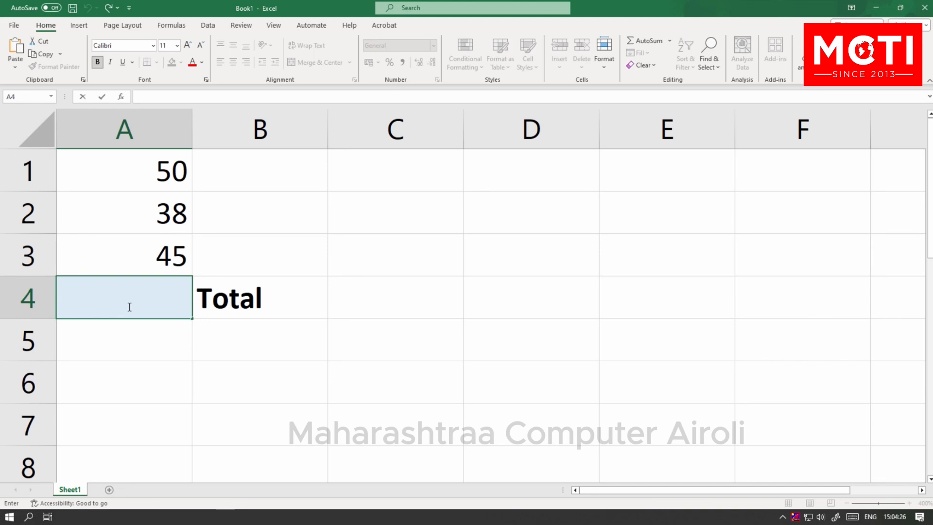
pyautogui.write('=SUM')
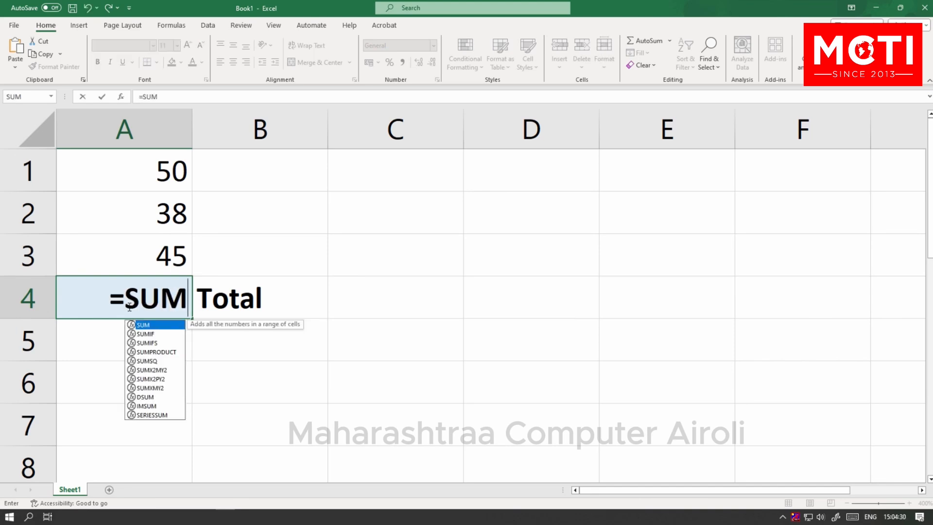
pyautogui.write('(')
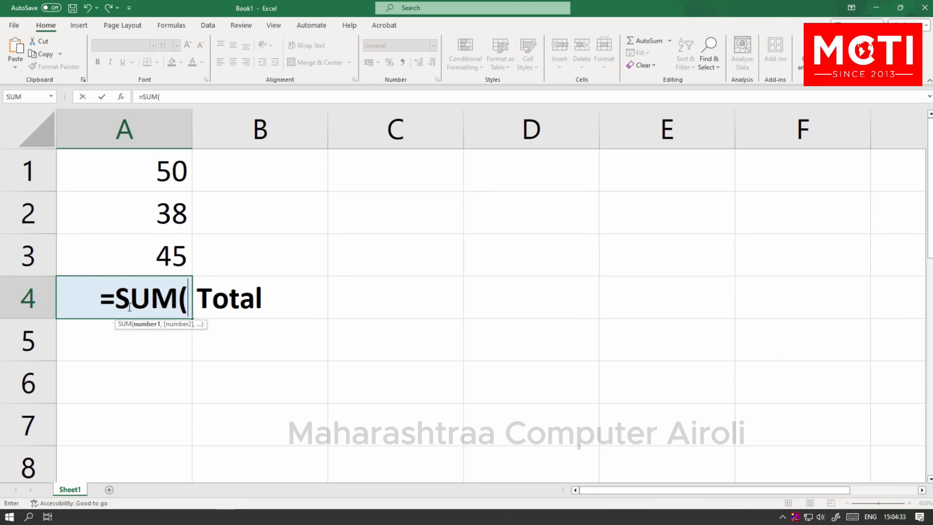
pyautogui.write('A1')
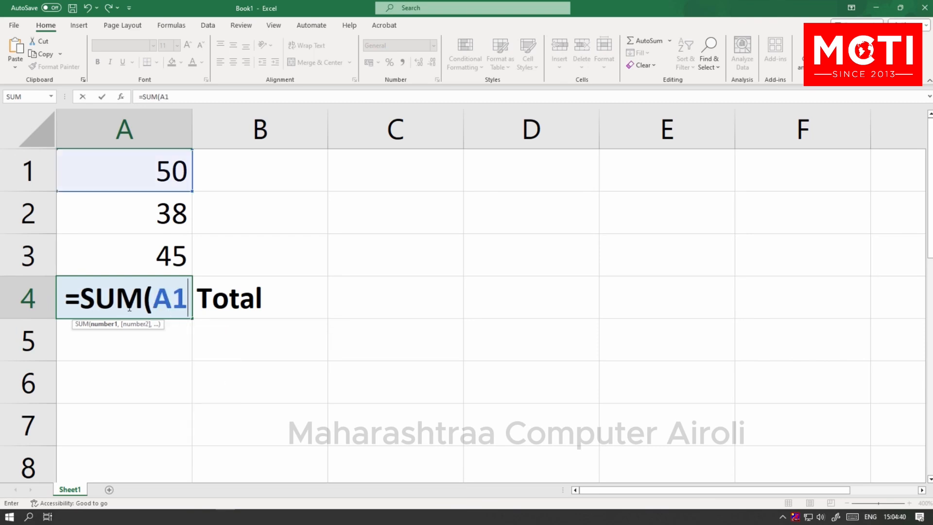
pyautogui.write(',A2,A3')
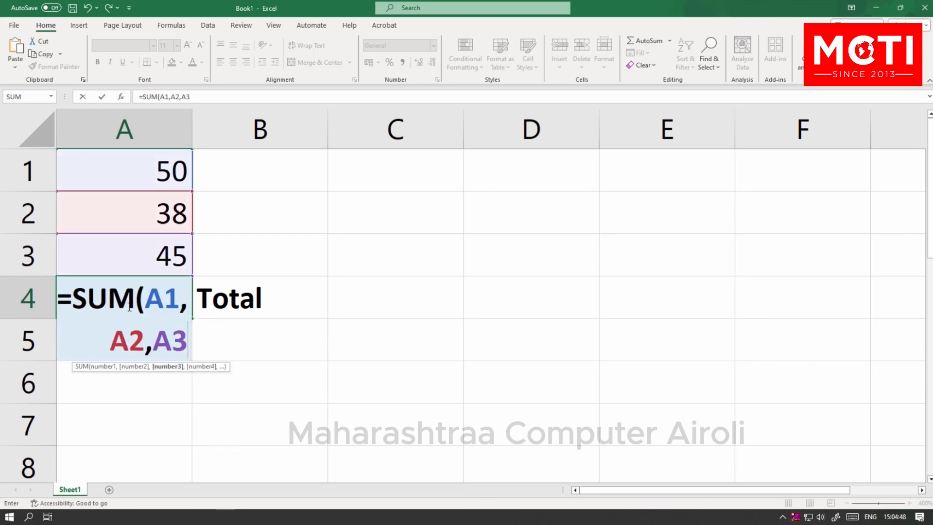
pyautogui.write(')')
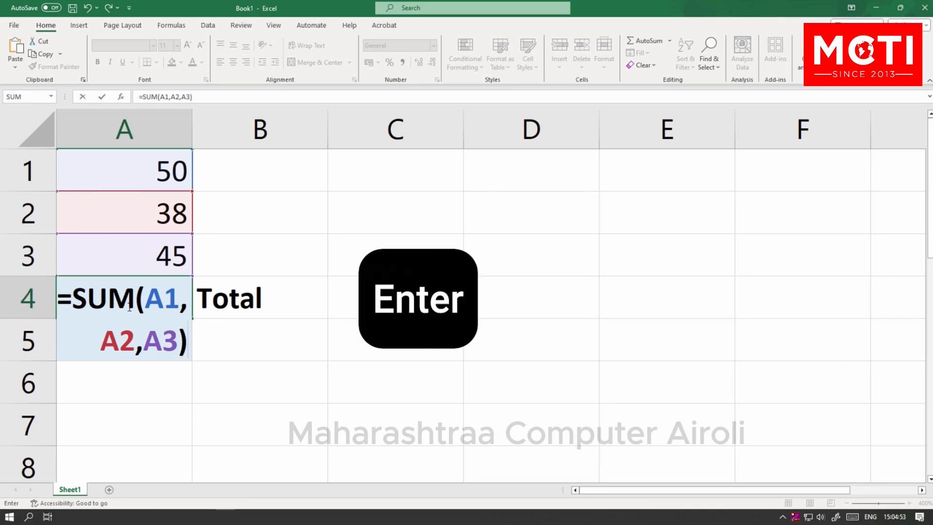
pyautogui.press('Return')
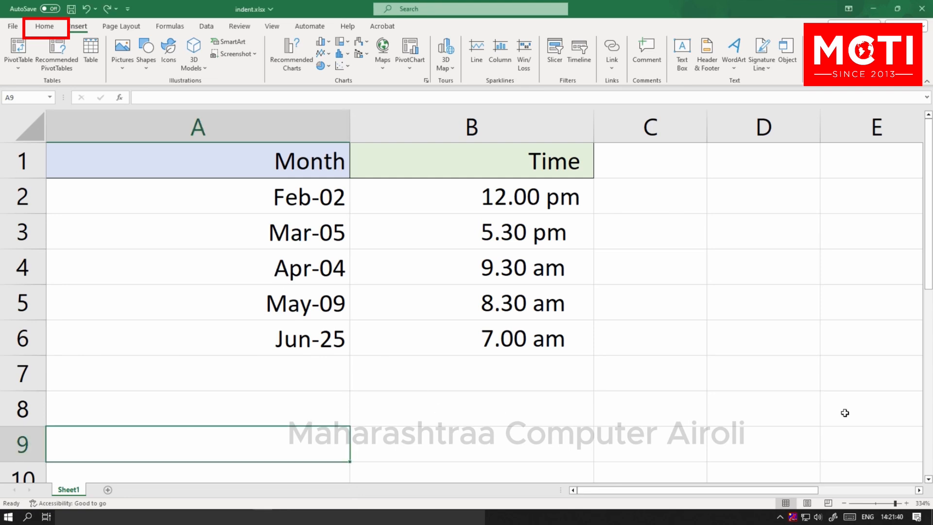
# Step: Increase the indent of the Month header in A1 by seven levels
pyautogui.click(54, 30)
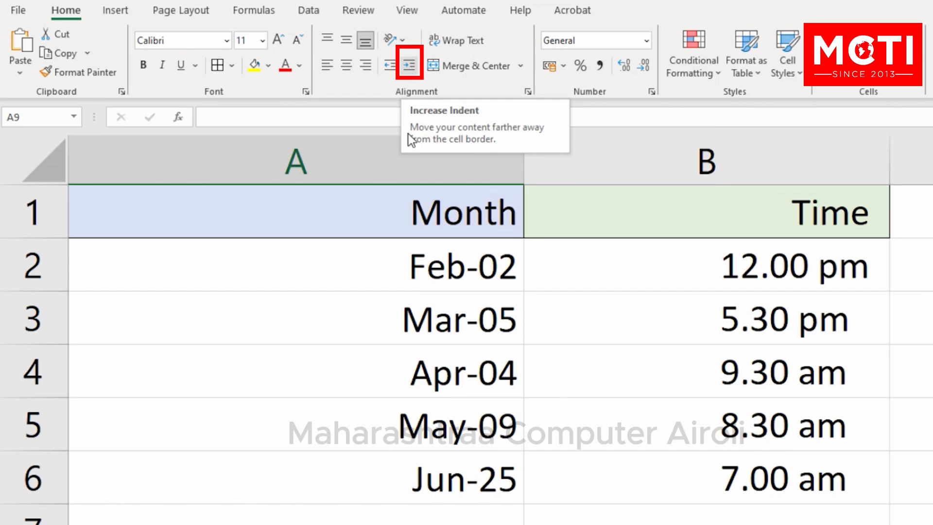
pyautogui.click(409, 211)
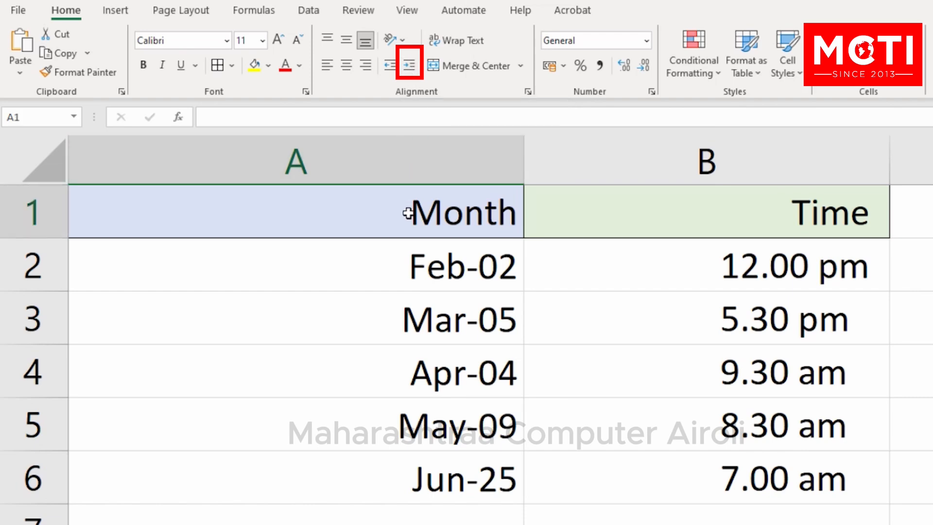
pyautogui.click(409, 67)
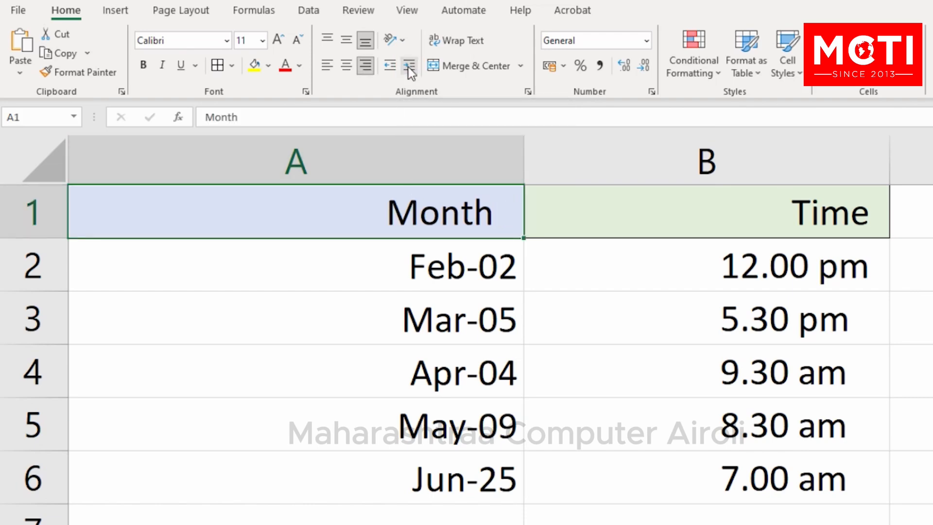
pyautogui.click(409, 66)
pyautogui.click(409, 66)
pyautogui.click(409, 66)
pyautogui.click(408, 67)
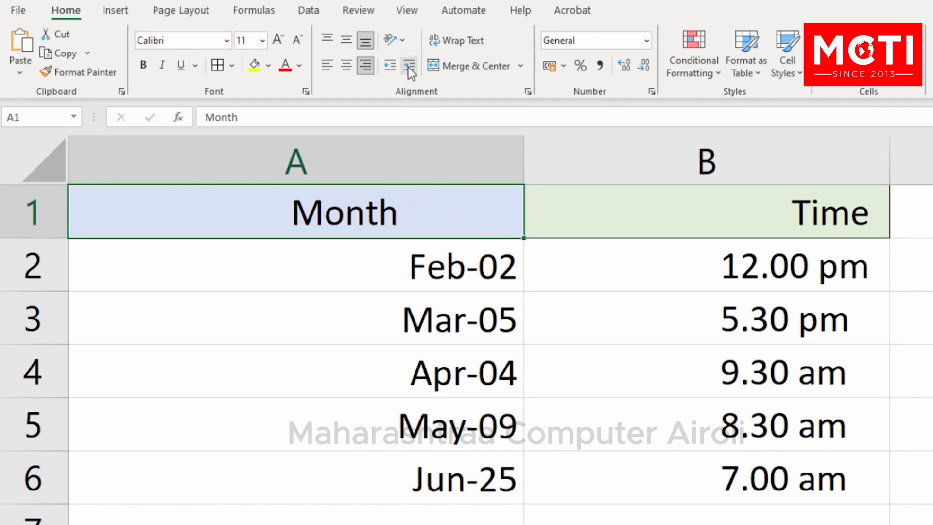
pyautogui.click(409, 67)
pyautogui.click(408, 67)
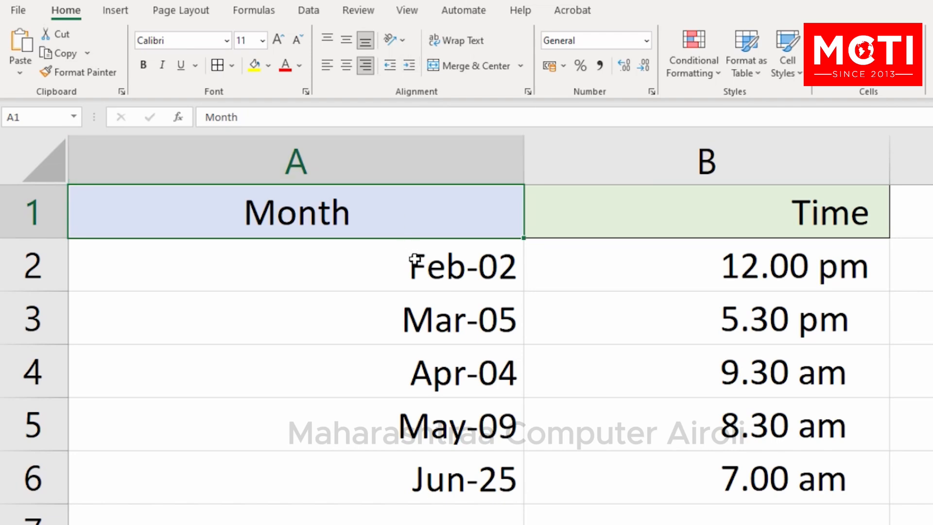
# Step: Increase the indent of the right-aligned dates in A2:A6 by seven levels to line them up with the Month header
pyautogui.moveTo(416, 265); pyautogui.dragTo(389, 477)
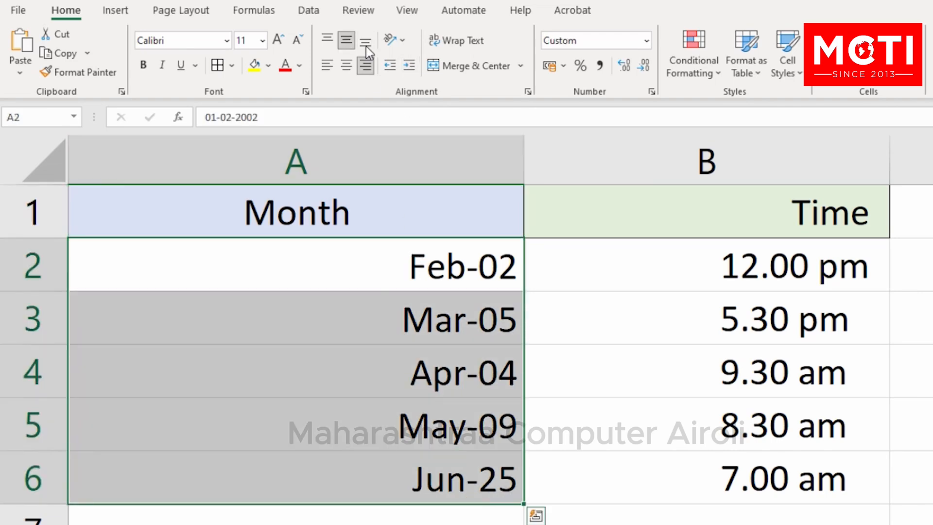
pyautogui.click(364, 67)
pyautogui.click(411, 65)
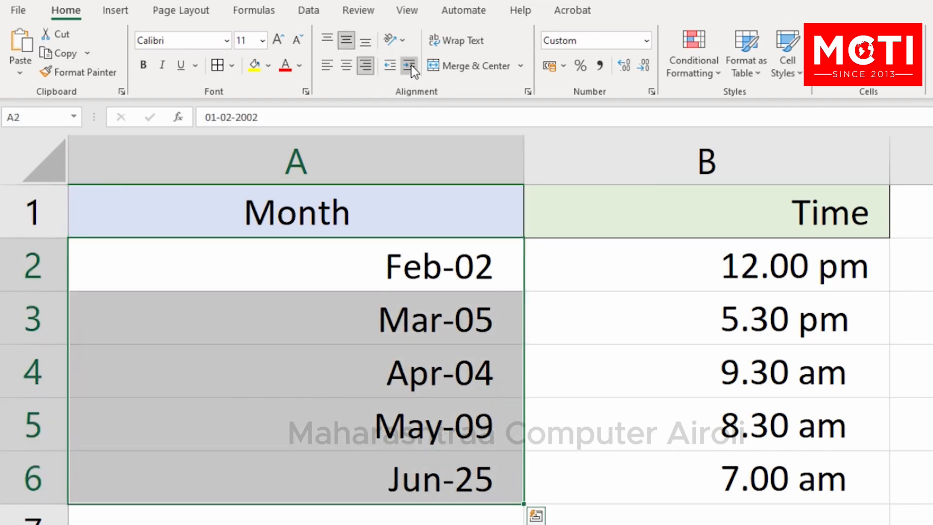
pyautogui.click(411, 65)
pyautogui.click(411, 65)
pyautogui.click(412, 65)
pyautogui.click(411, 65)
pyautogui.click(411, 65)
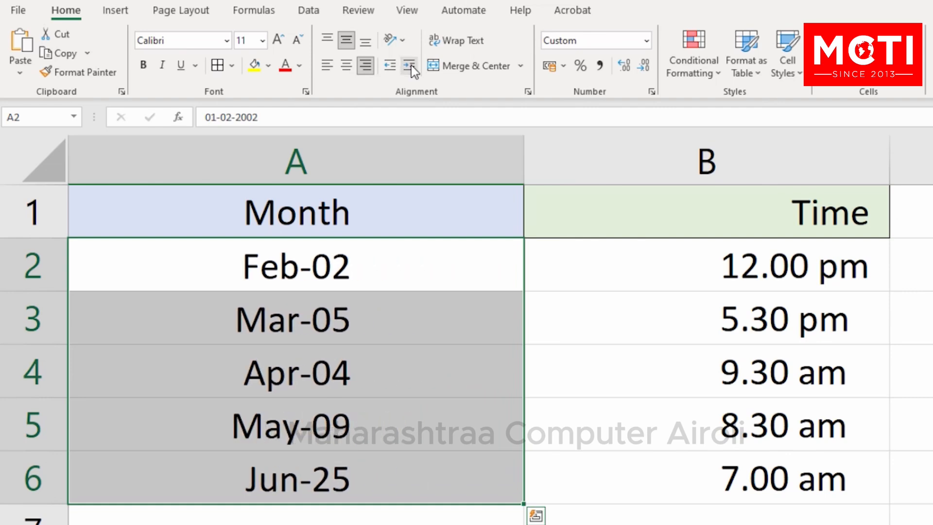
pyautogui.click(407, 519)
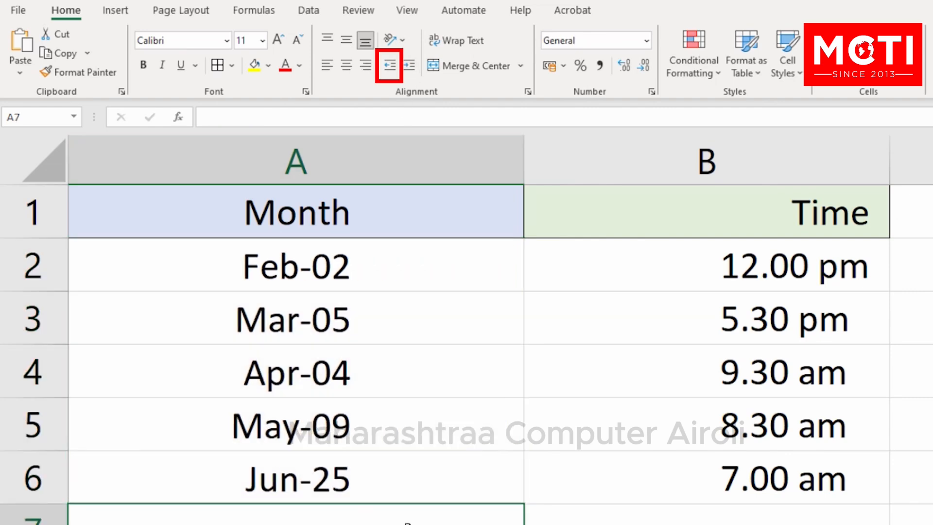
# Step: Decrease the indent of the Time header in B1 by five levels
pyautogui.click(757, 223)
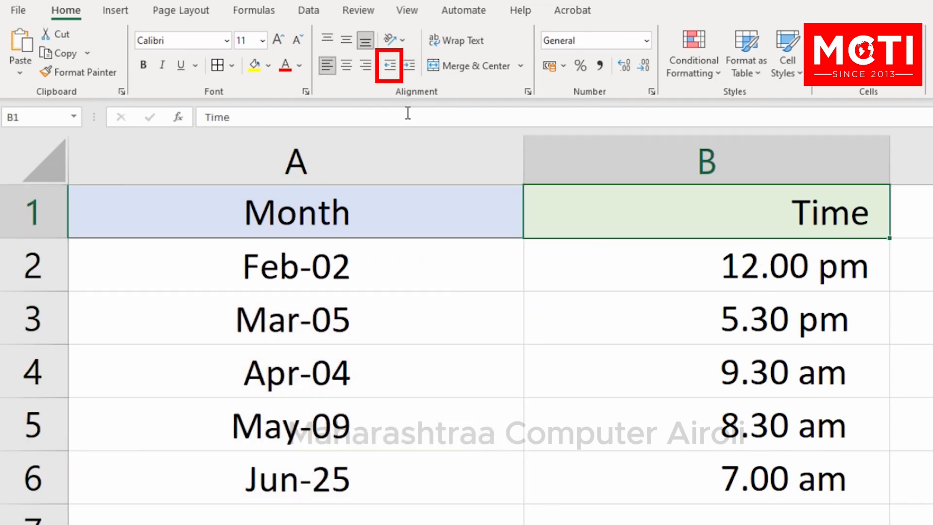
pyautogui.click(391, 66)
pyautogui.click(391, 66)
pyautogui.click(391, 66)
pyautogui.click(391, 67)
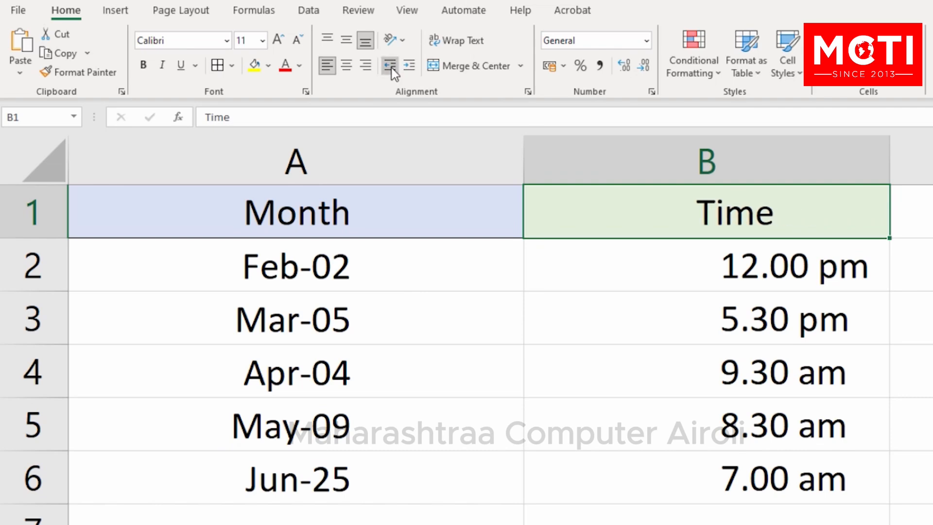
pyautogui.click(391, 67)
pyautogui.click(391, 66)
pyautogui.click(414, 65)
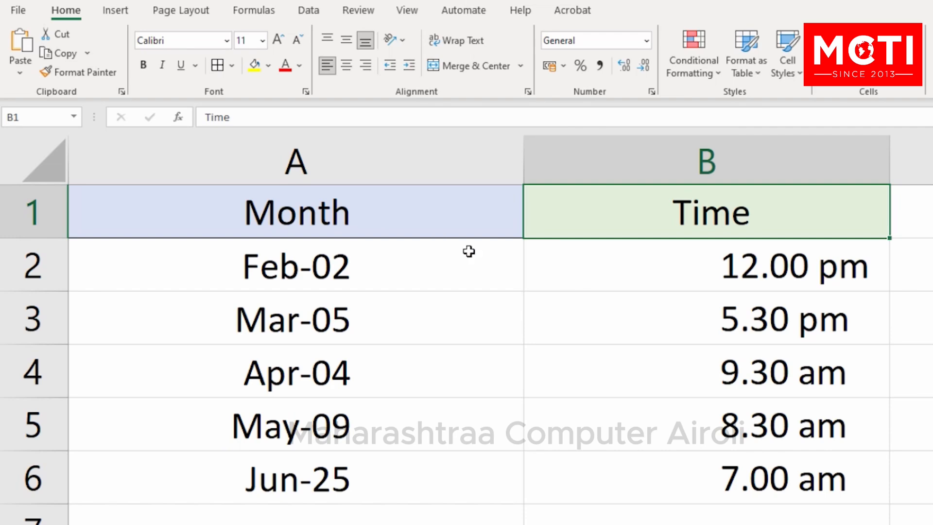
# Step: Decrease the indent of the times in B2:B6 by three levels to bring them under the Time header
pyautogui.moveTo(598, 268); pyautogui.dragTo(602, 462)
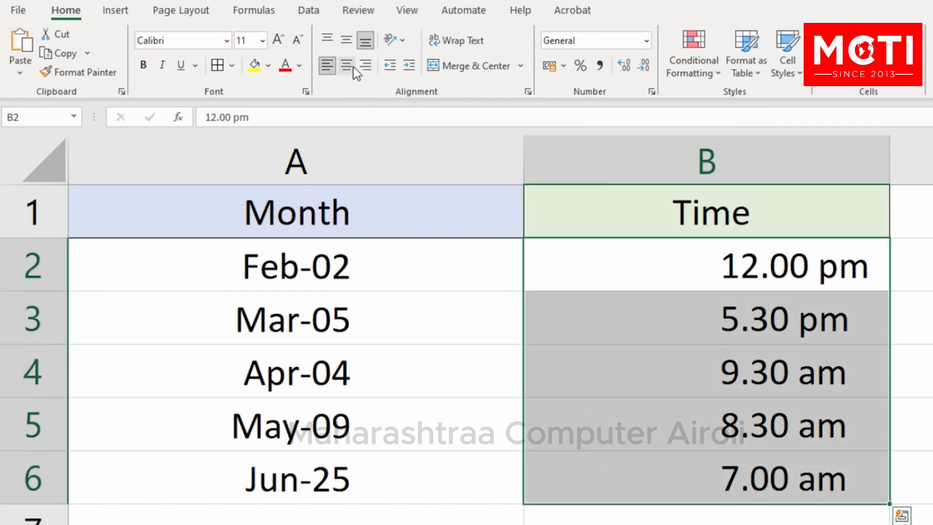
pyautogui.click(390, 65)
pyautogui.click(390, 65)
pyautogui.click(390, 65)
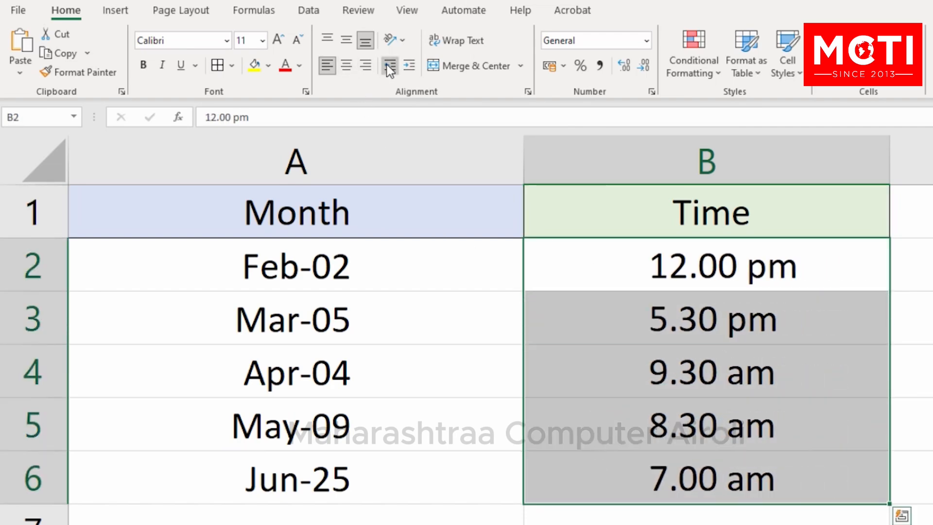
pyautogui.click(390, 65)
pyautogui.click(409, 65)
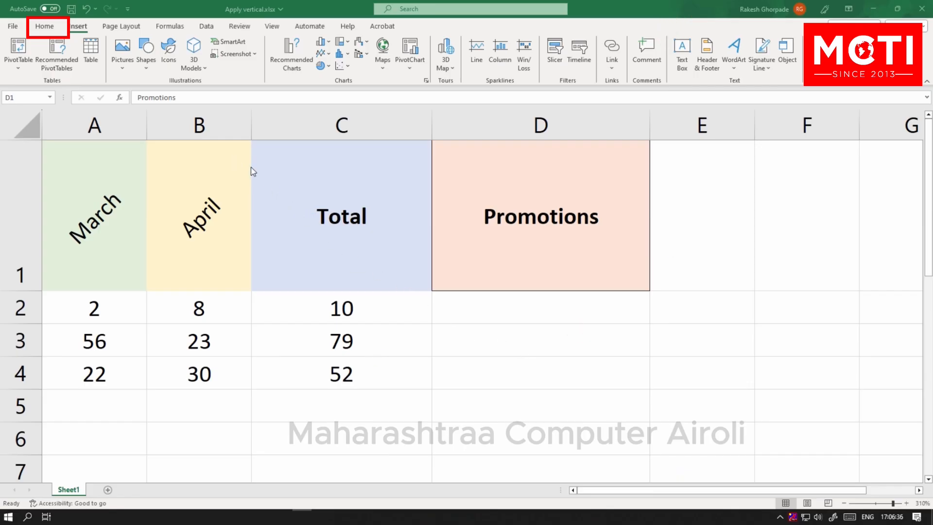
# Step: Apply the Rotate Text Up orientation to the Promotions header in D1
pyautogui.click(45, 27)
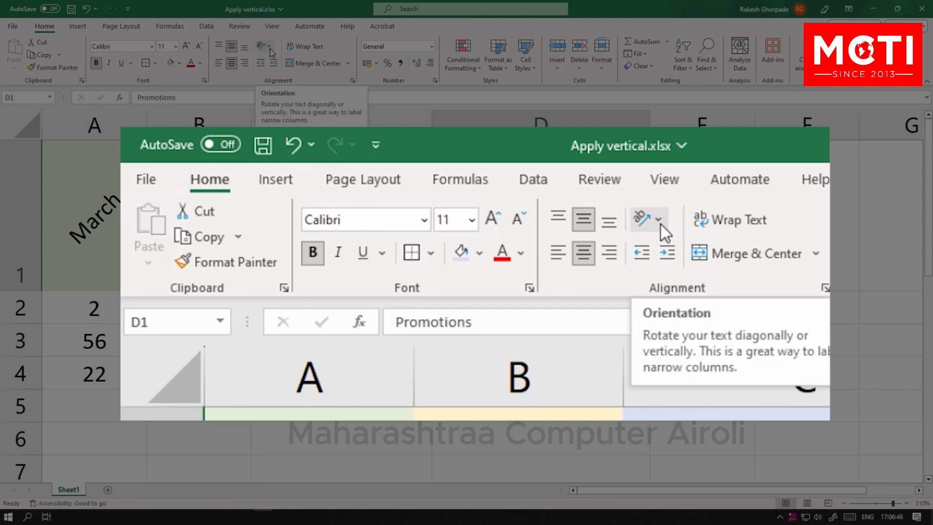
pyautogui.click(269, 46)
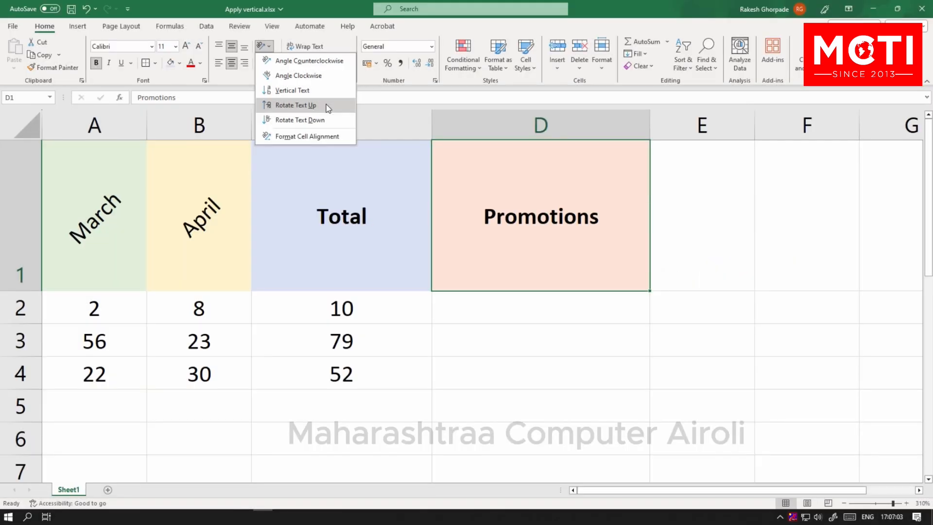
pyautogui.click(325, 104)
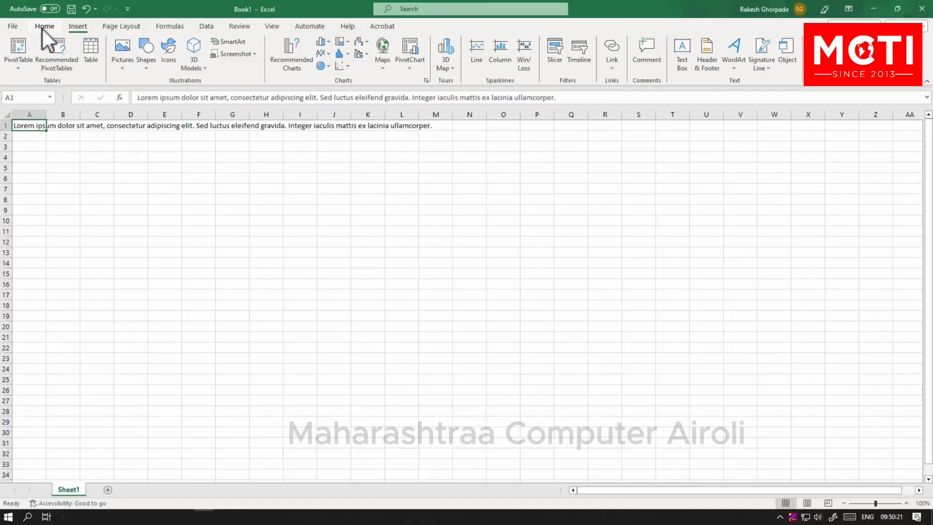
# Step: Wrap the long Lorem ipsum text in cell A1 within the column width
pyautogui.click(43, 28)
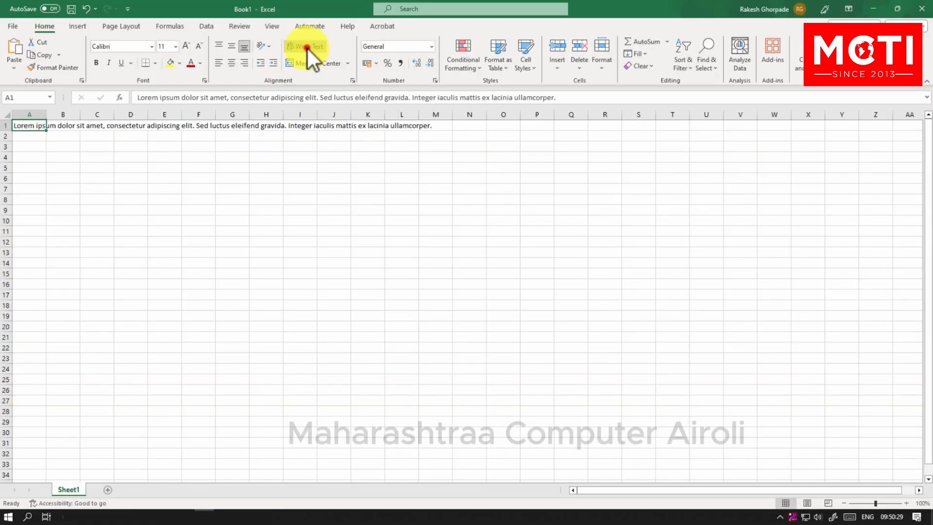
pyautogui.click(308, 49)
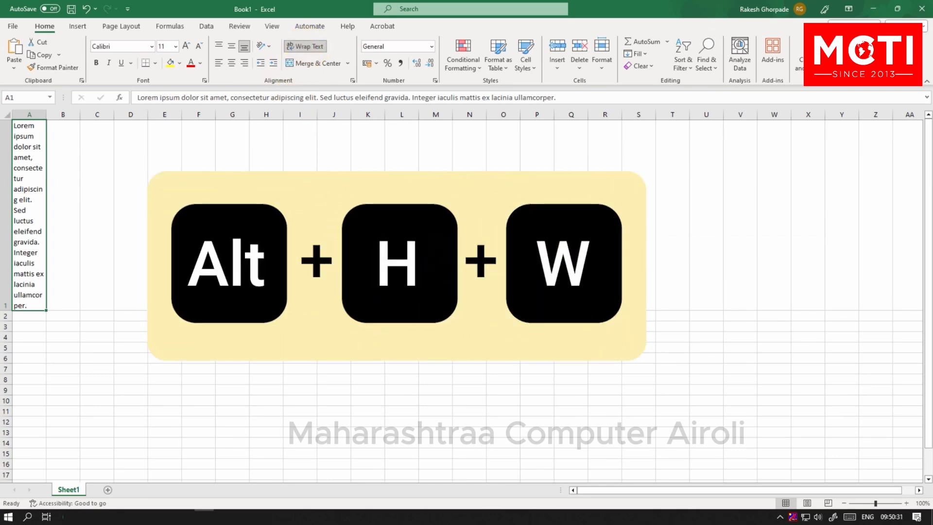
pyautogui.click(300, 238)
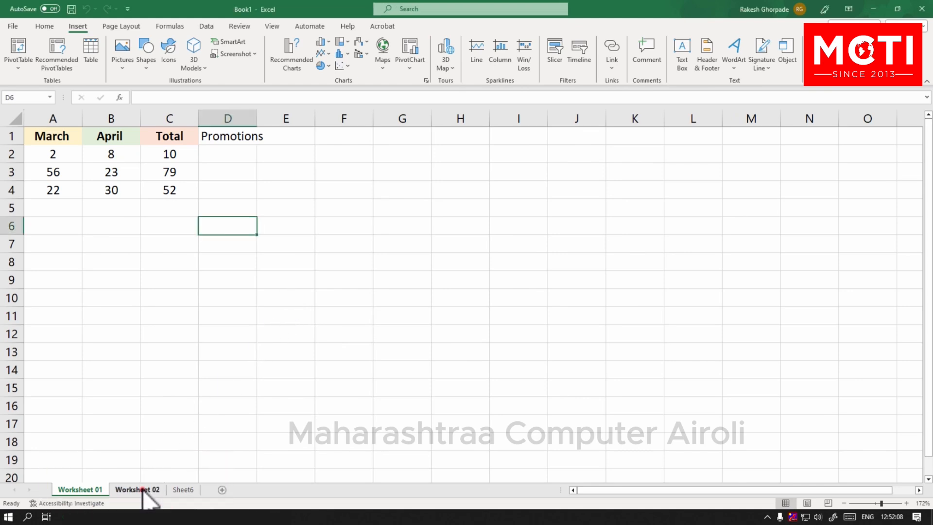
# Step: Delete the Worksheet 02 sheet from the workbook permanently
pyautogui.click(143, 490)
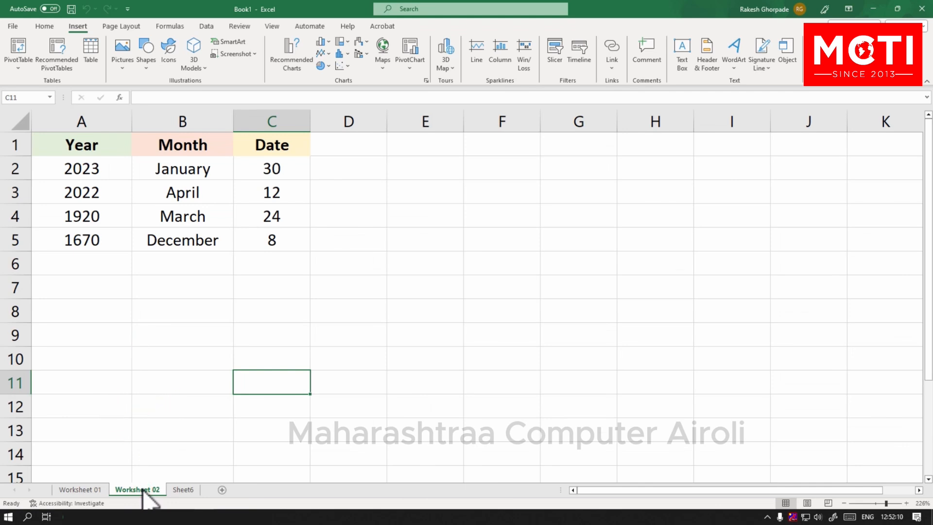
pyautogui.rightClick(143, 491)
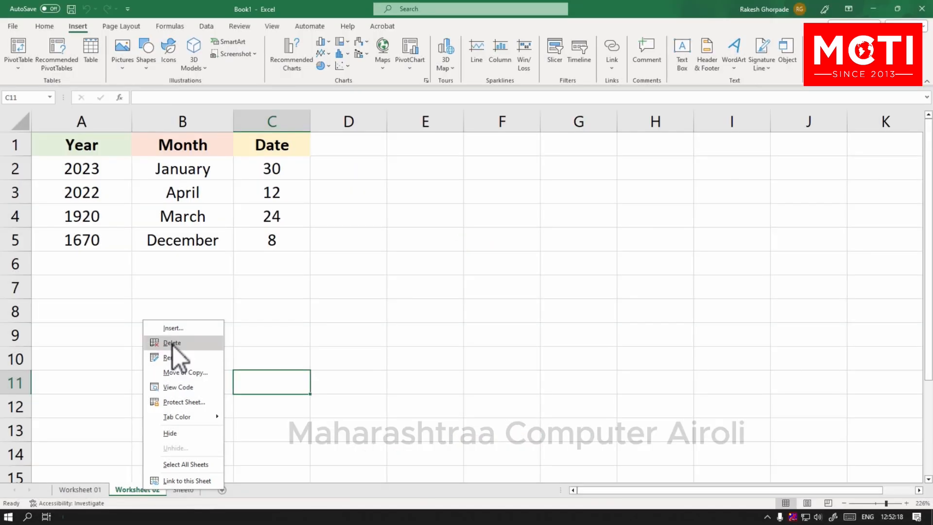
pyautogui.click(173, 344)
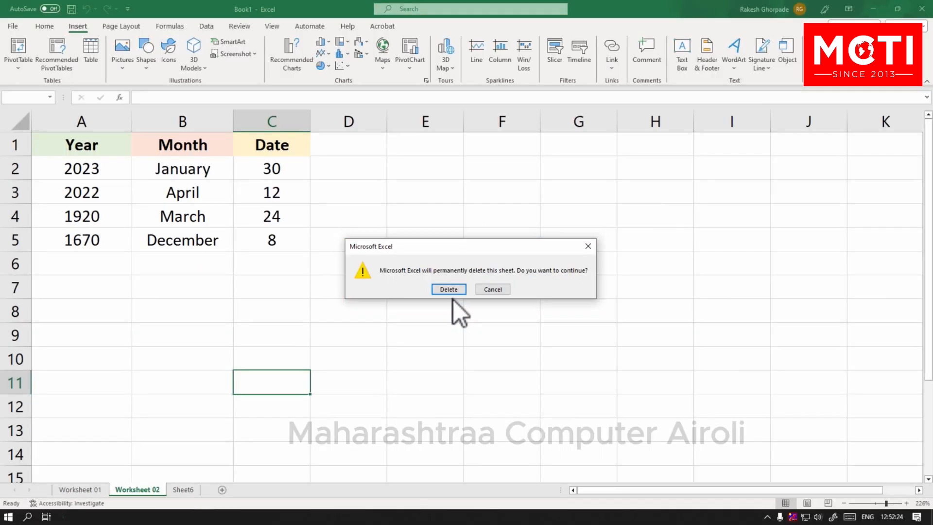
pyautogui.click(450, 290)
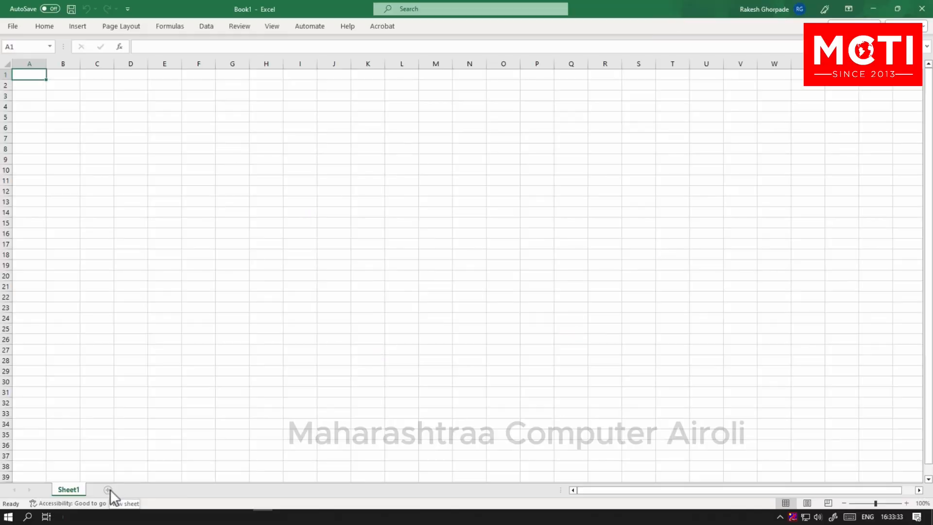
# Step: Add seven new blank worksheets to the workbook alongside Sheet1
pyautogui.click(110, 490)
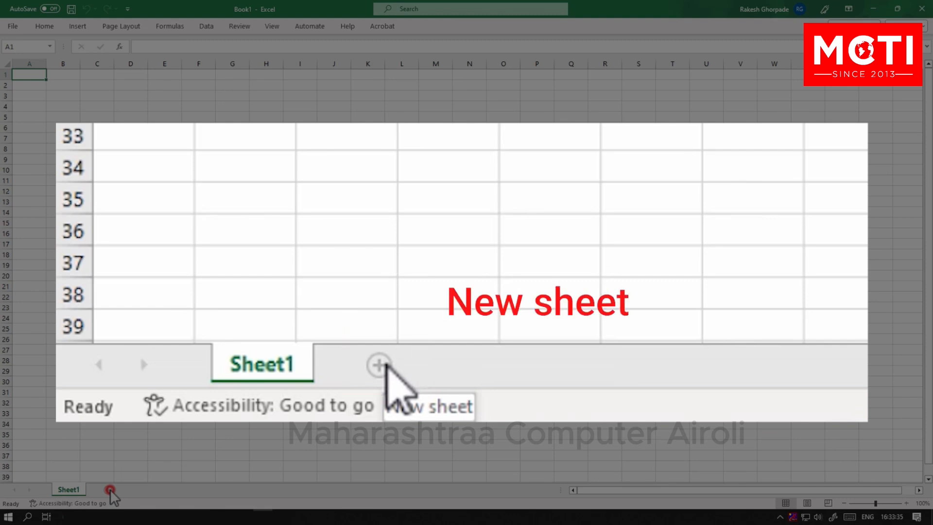
pyautogui.click(110, 490)
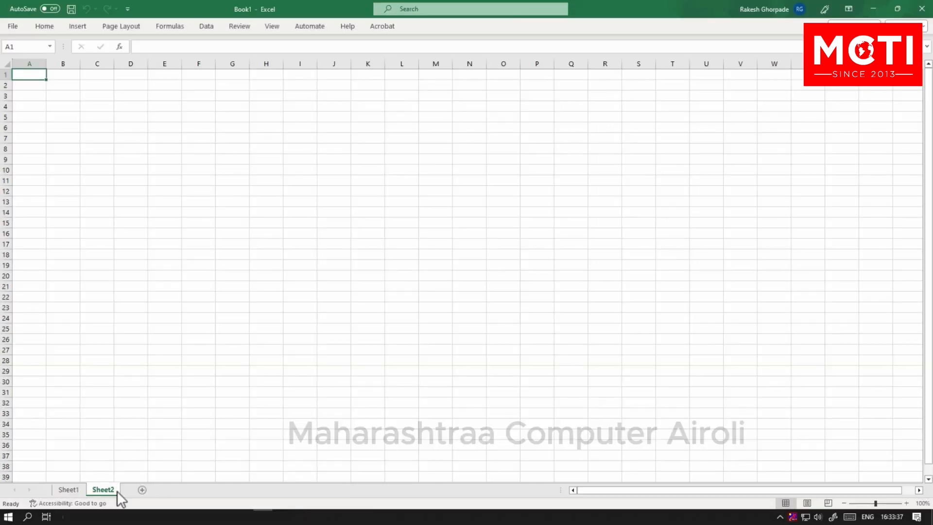
pyautogui.hotkey('shift', 'F11')
pyautogui.hotkey('shift', 'F11')
pyautogui.hotkey('shift', 'F11')
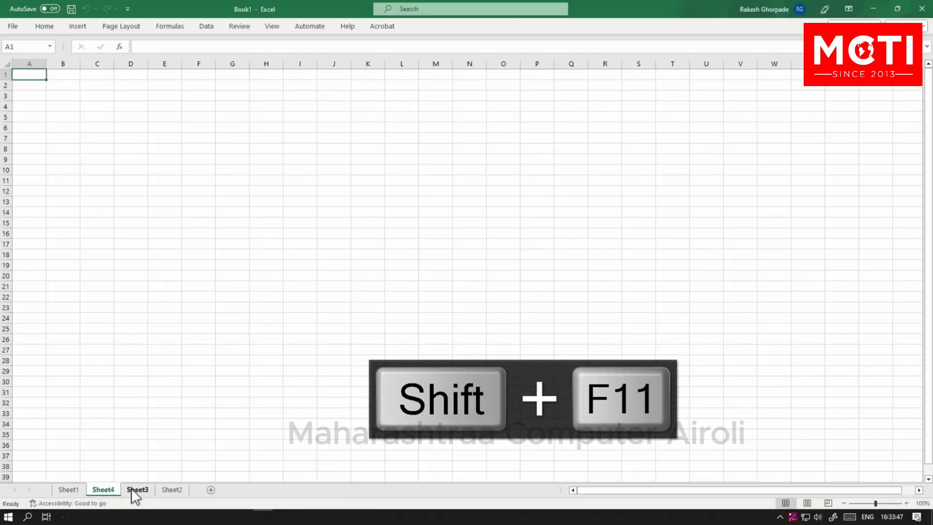
pyautogui.hotkey('shift', 'F11')
pyautogui.hotkey('shift', 'F11')
pyautogui.hotkey('shift', 'F11')
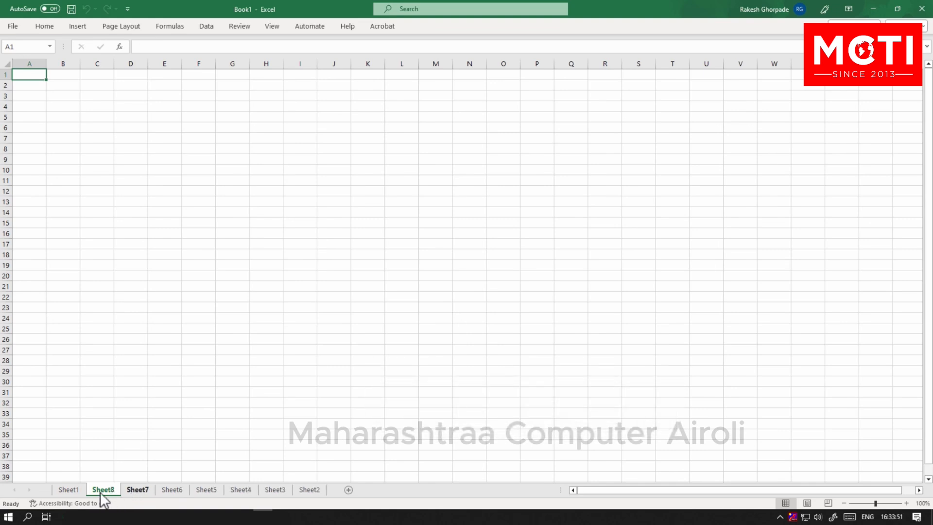
# Step: Rename the Sheet1 worksheet as January 2023
pyautogui.doubleClick(68, 489)
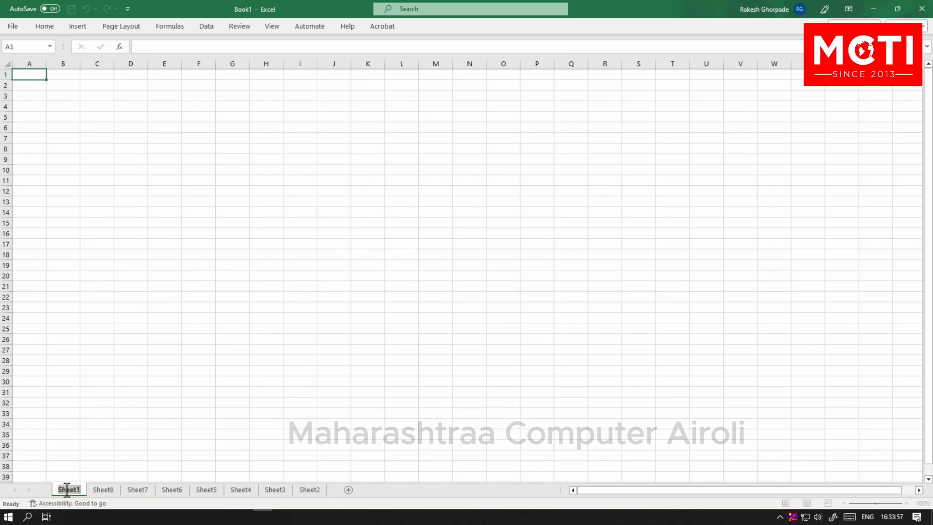
pyautogui.write('January 2023')
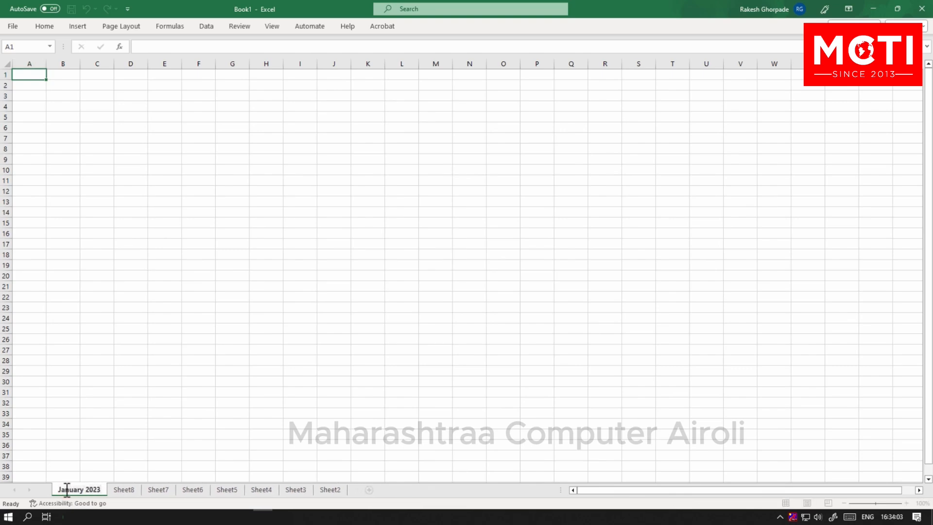
pyautogui.click(122, 490)
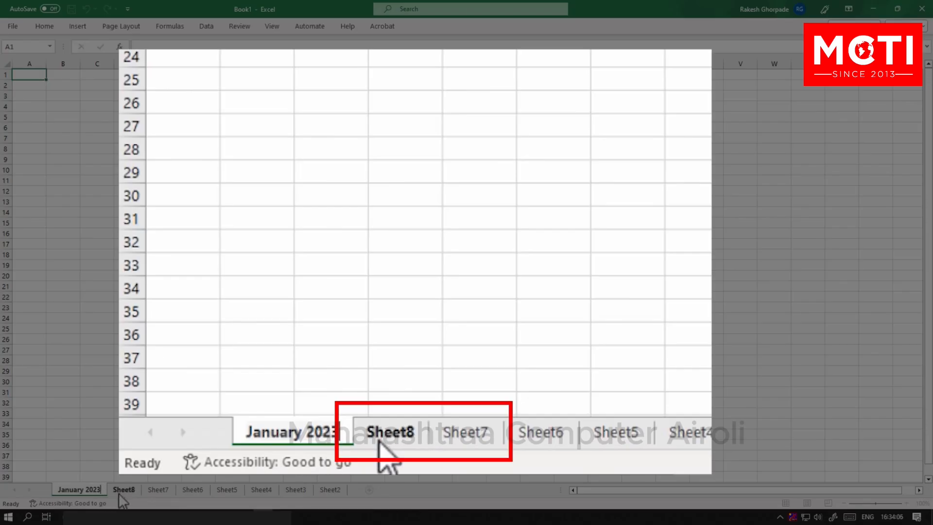
# Step: Rename the Sheet8 worksheet as Febuary 2023
pyautogui.click(120, 492)
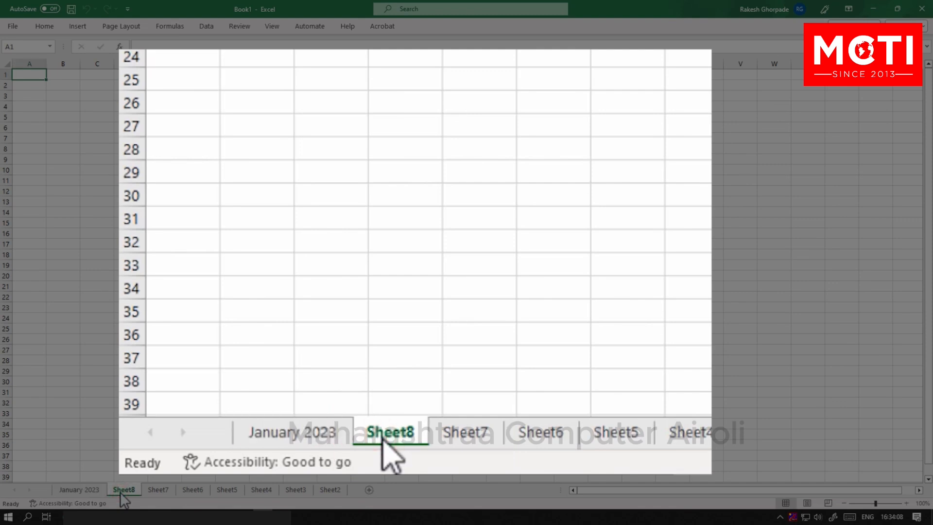
pyautogui.rightClick(121, 491)
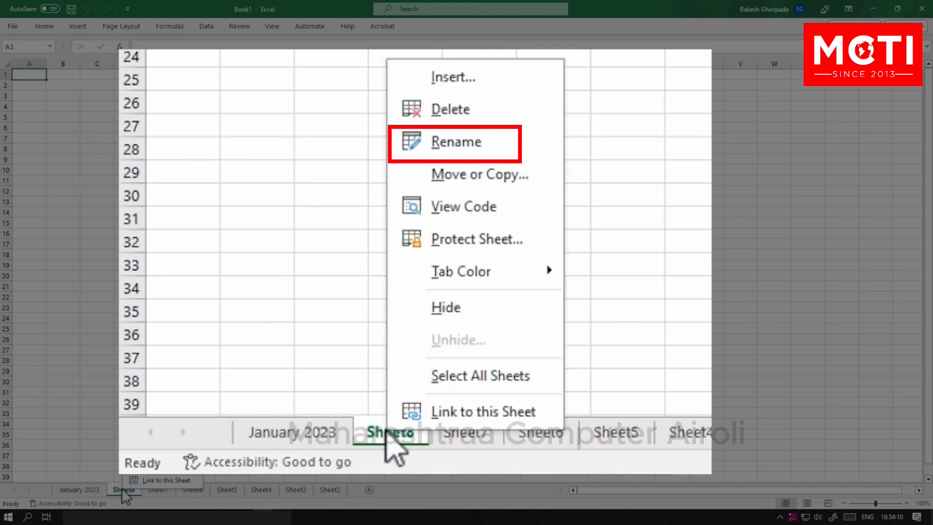
pyautogui.click(162, 360)
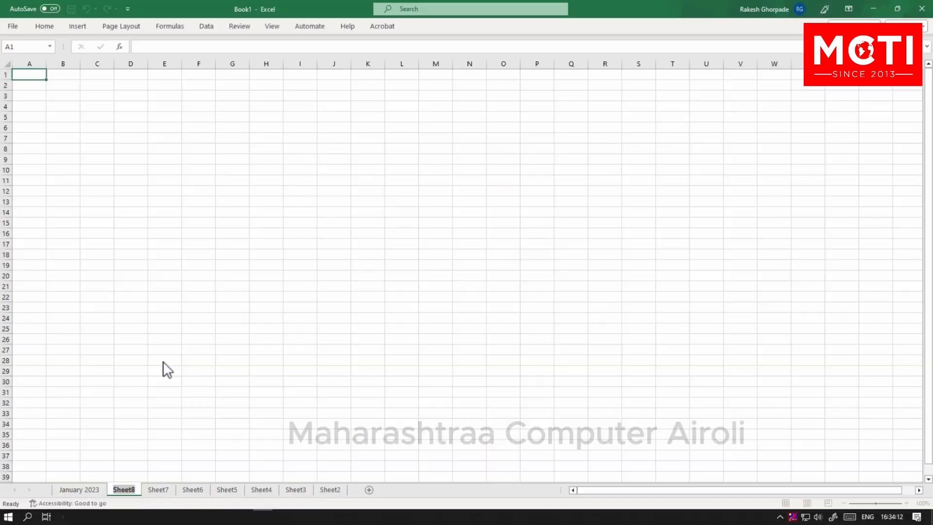
pyautogui.write('Febuary 2')
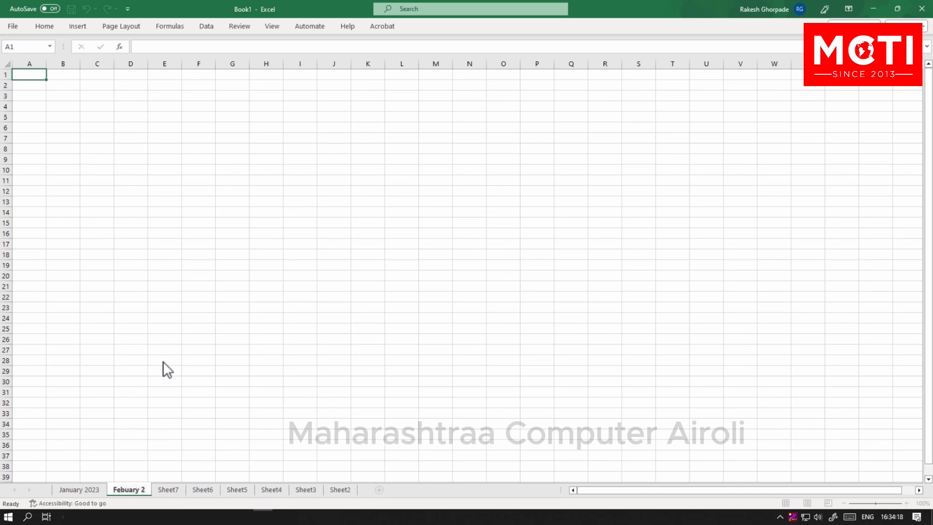
pyautogui.write('023')
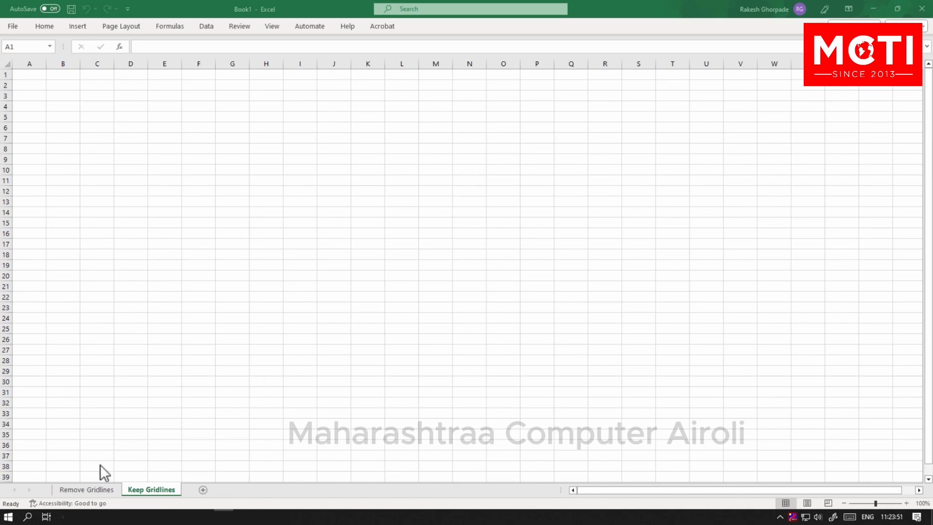
# Step: Hide the gridlines on the Remove Gridlines worksheet
pyautogui.click(89, 489)
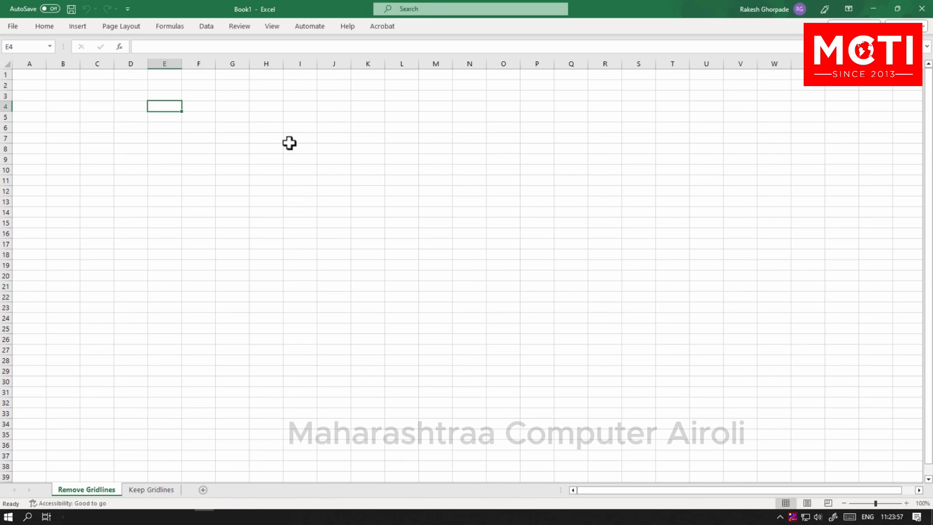
pyautogui.click(272, 26)
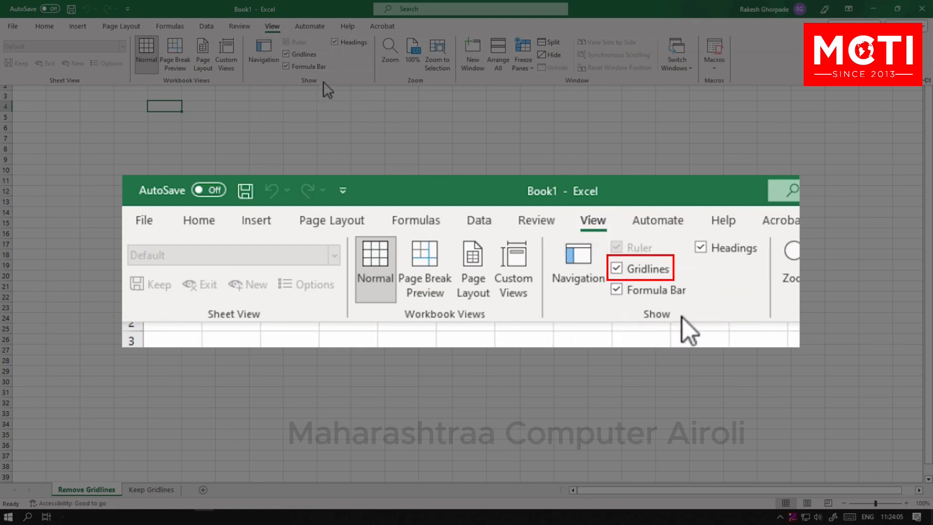
pyautogui.click(310, 54)
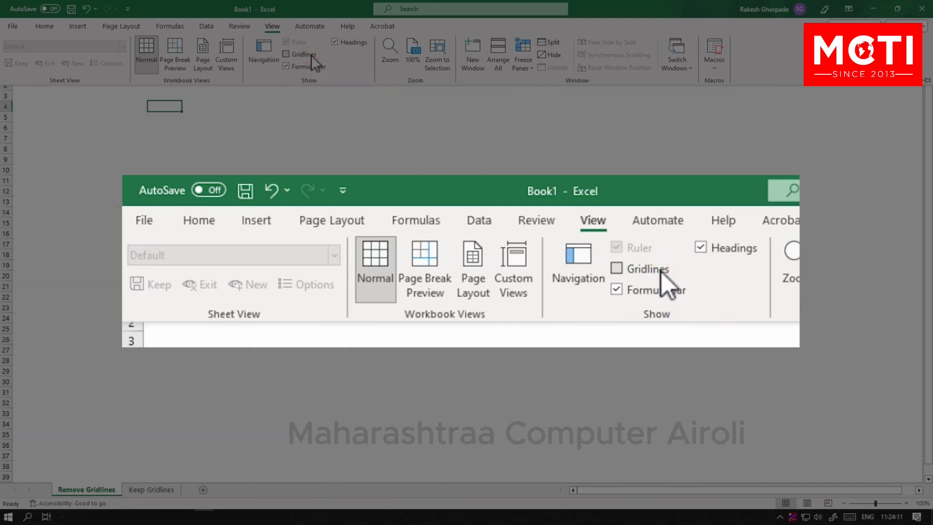
# Step: Switch the gridlines on the Remove Gridlines worksheet back on, off and on again
pyautogui.click(311, 55)
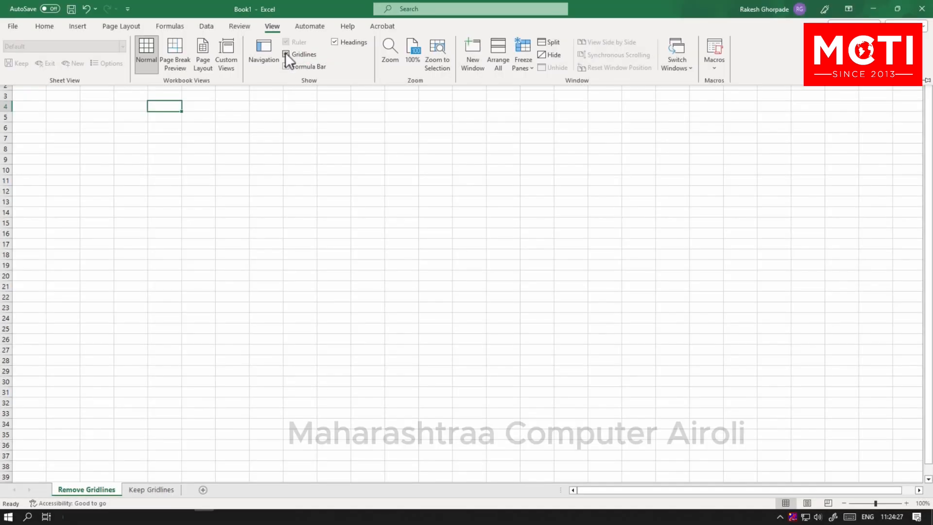
pyautogui.click(286, 54)
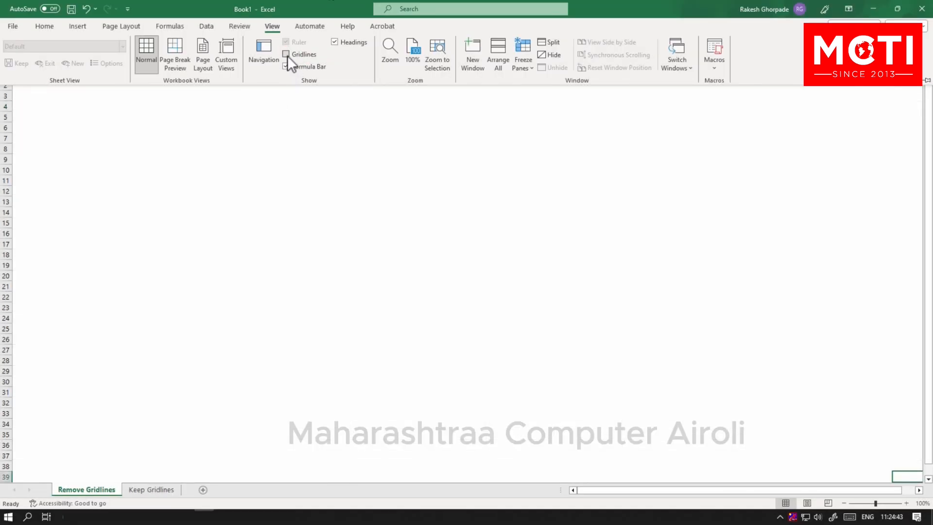
pyautogui.click(286, 54)
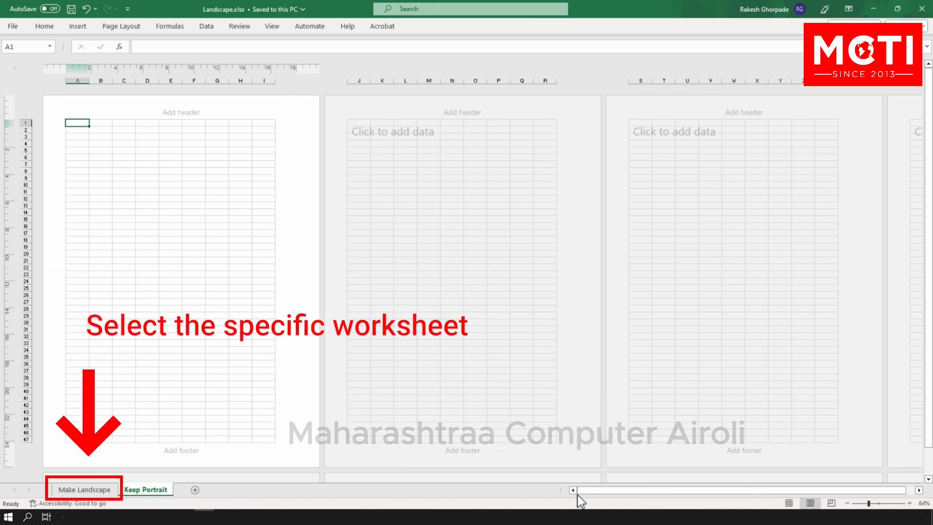
# Step: Display the Make Landscape worksheet in Page Layout view
pyautogui.click(109, 488)
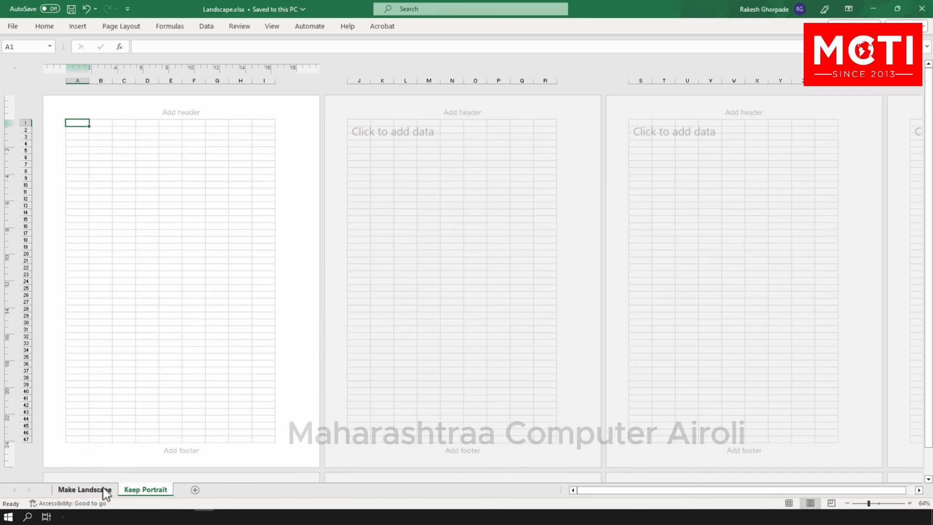
pyautogui.click(105, 490)
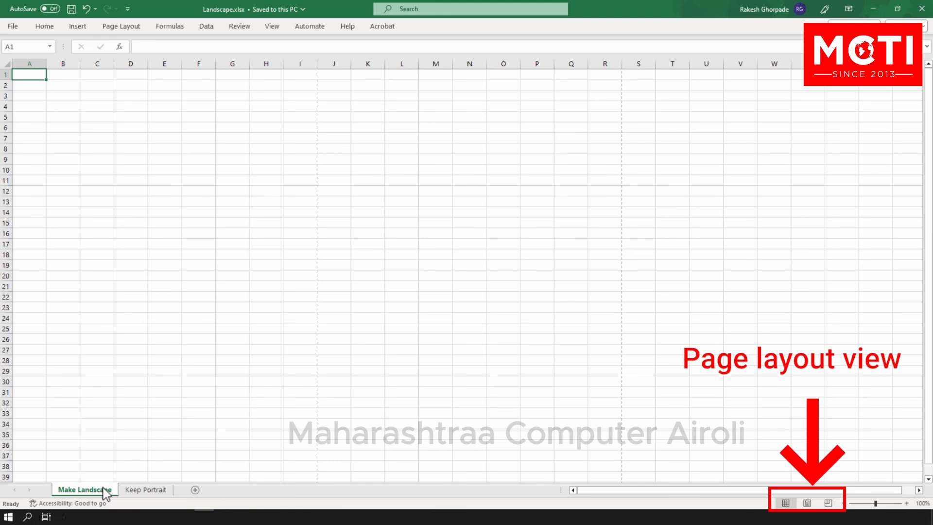
pyautogui.click(807, 503)
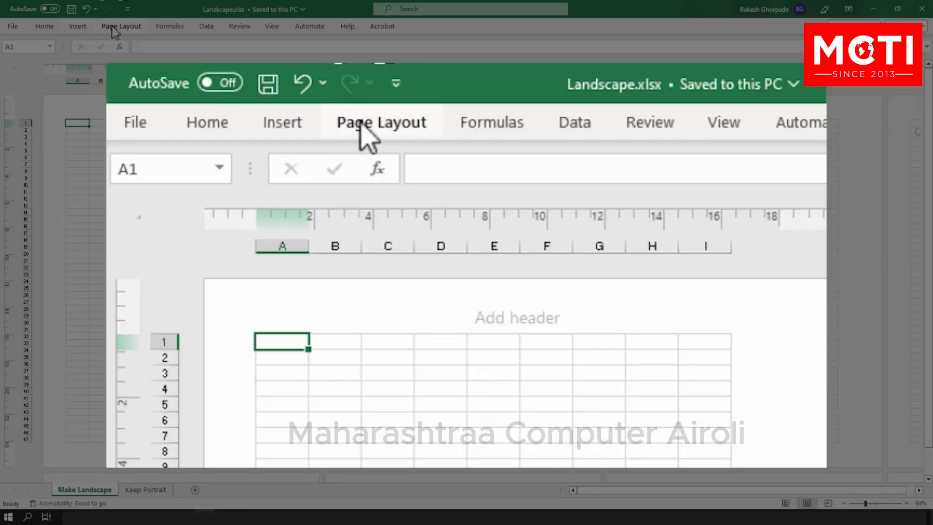
# Step: Set the page orientation of the Make Landscape worksheet to Landscape
pyautogui.click(117, 27)
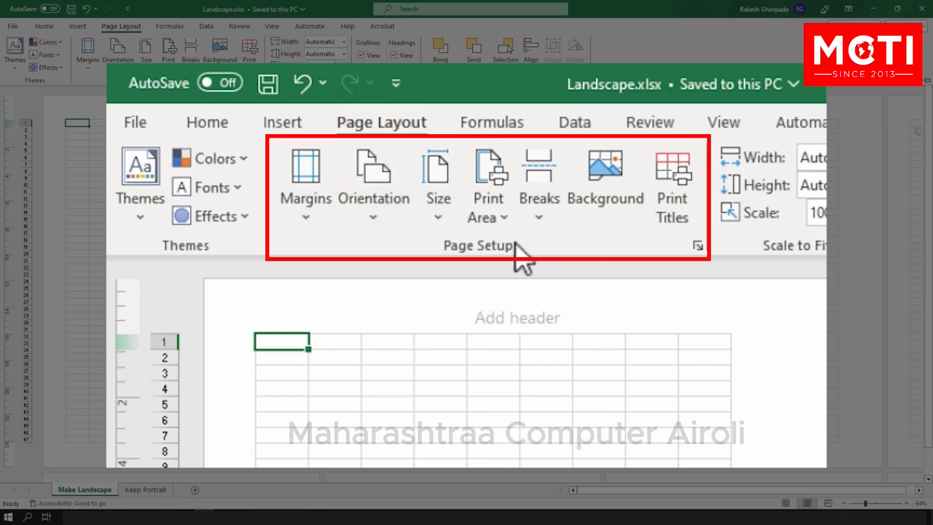
pyautogui.click(386, 212)
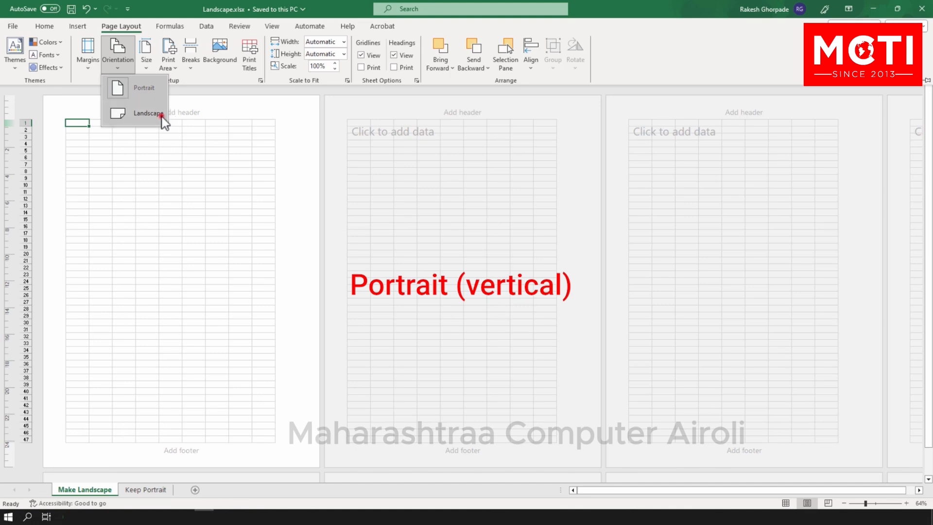
pyautogui.click(162, 116)
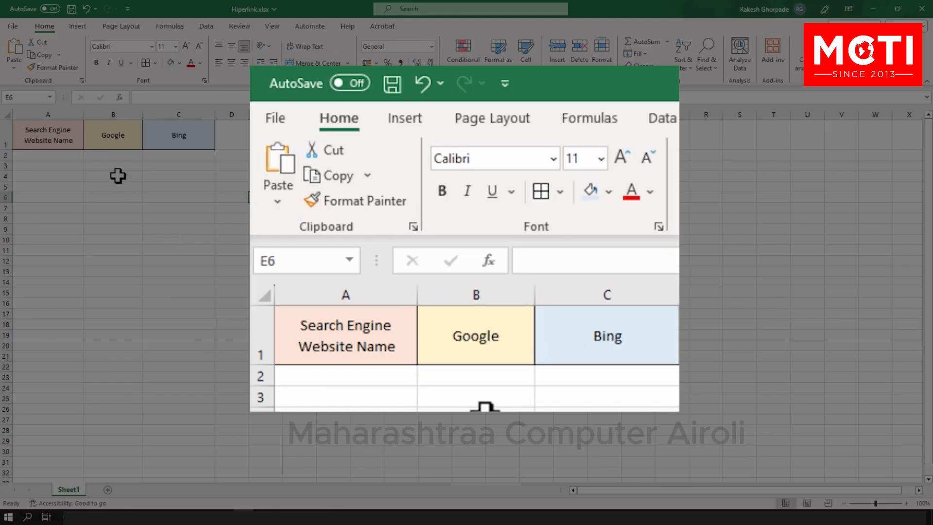
pyautogui.click(127, 144)
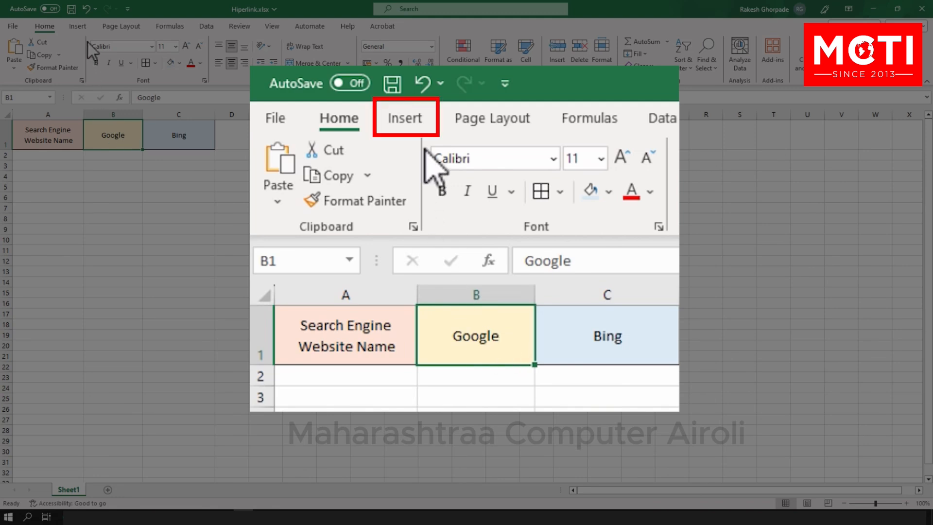
pyautogui.click(79, 27)
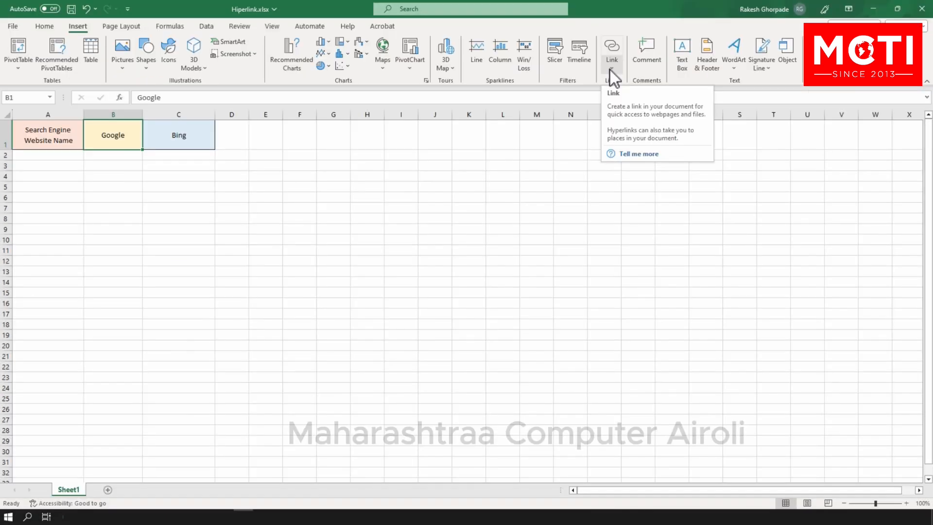
pyautogui.click(610, 69)
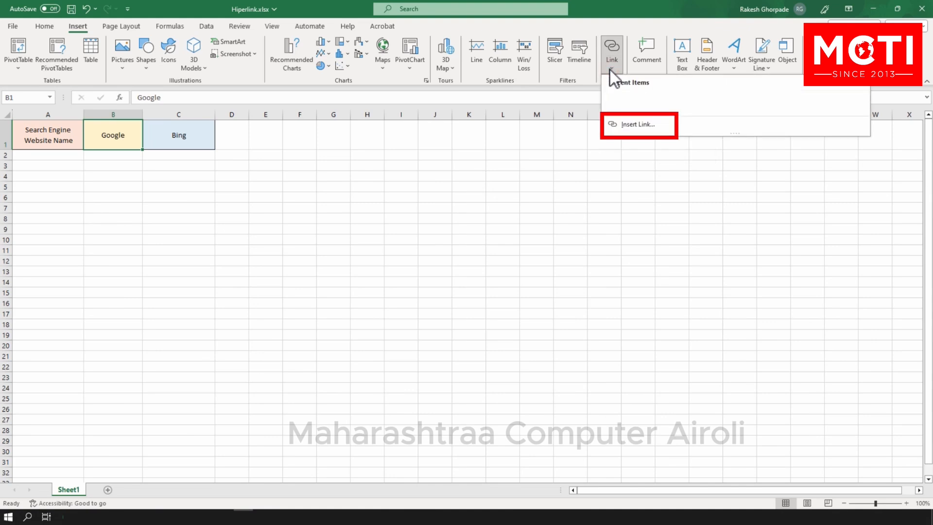
pyautogui.click(636, 125)
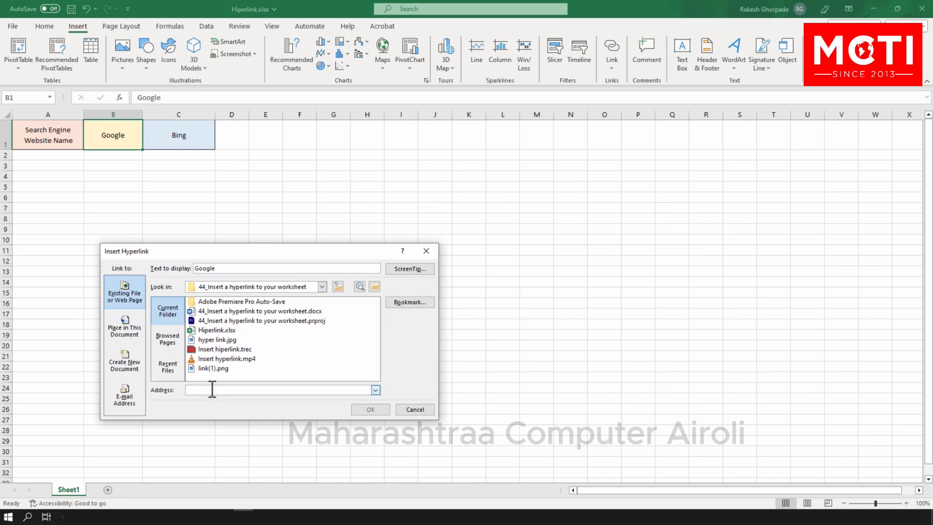
pyautogui.write('www.')
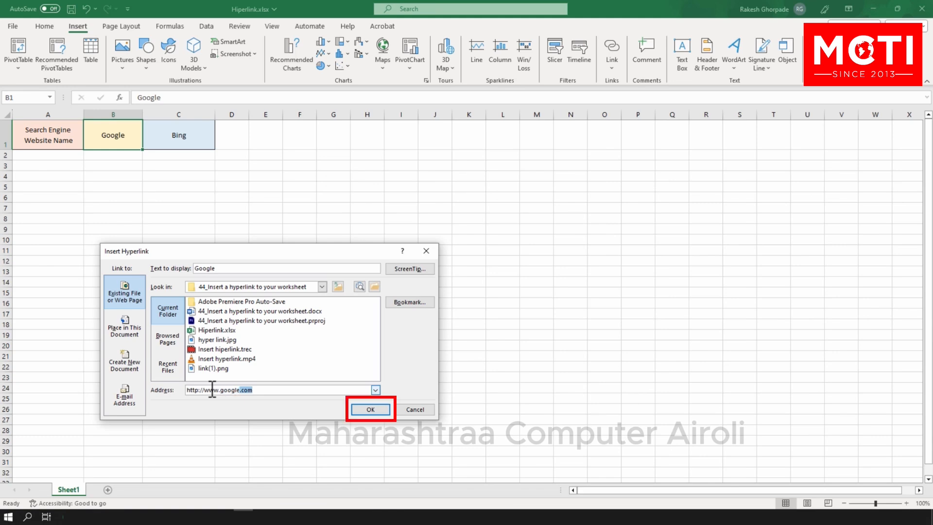
pyautogui.write('google.com')
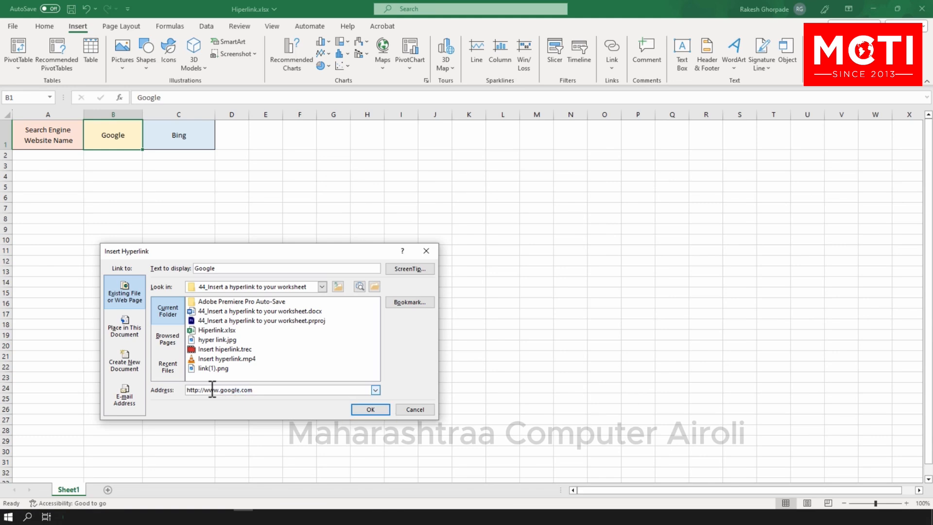
pyautogui.click(366, 410)
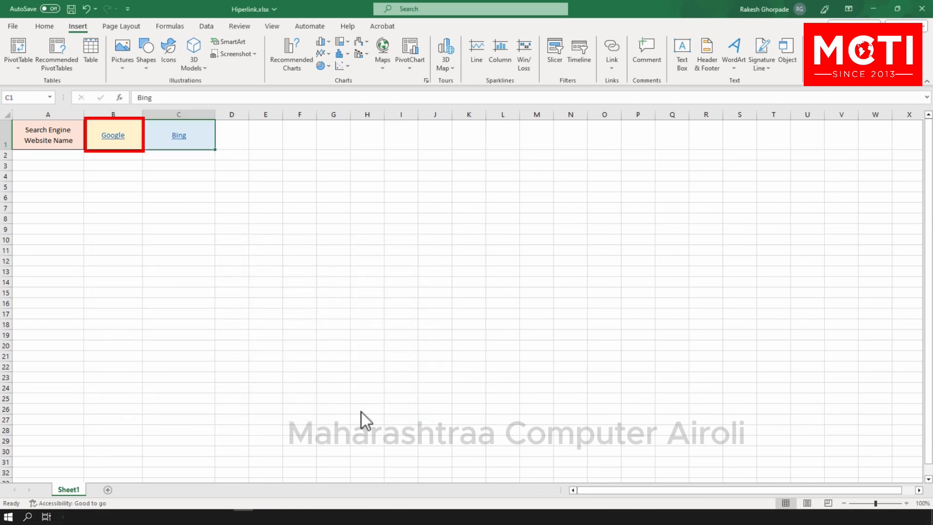
# Step: Test the Google hyperlink in cell B1 and the Bing hyperlink in cell C1, closing the browser window in between
pyautogui.click(178, 188)
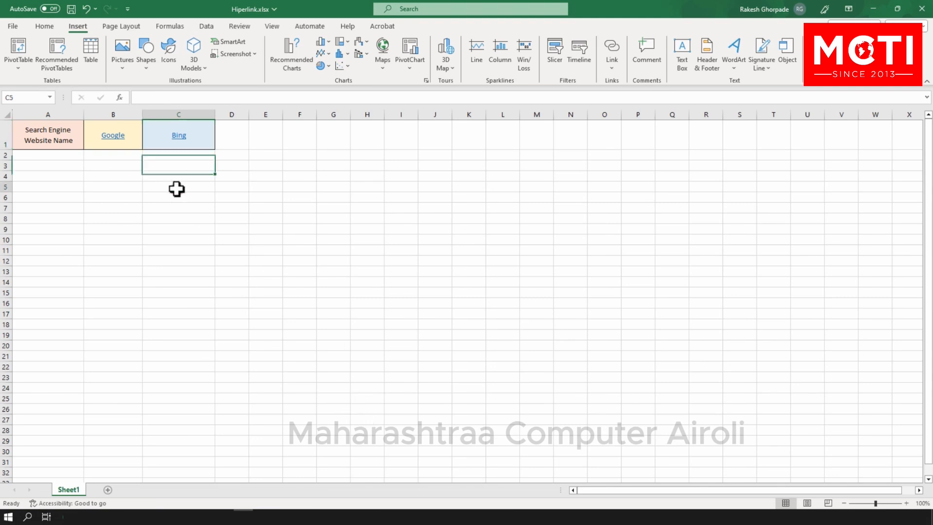
pyautogui.click(119, 139)
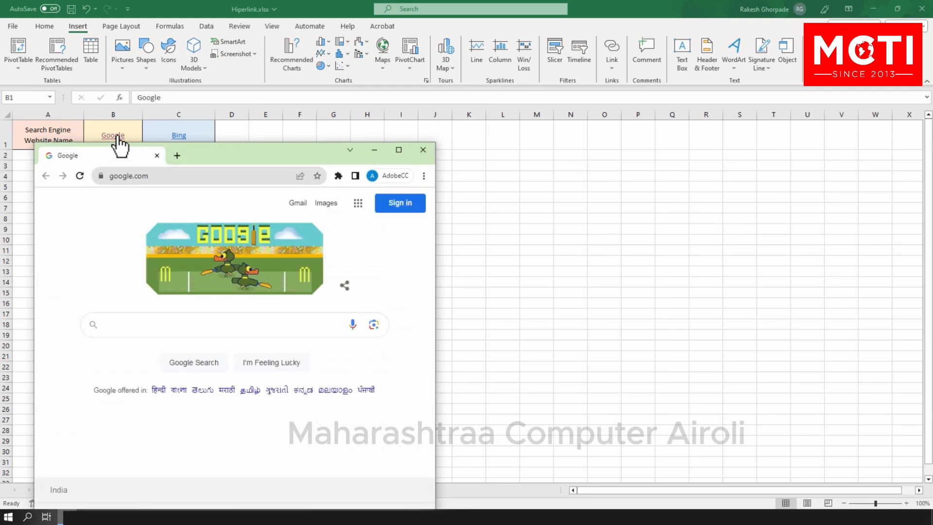
pyautogui.click(419, 153)
pyautogui.click(179, 137)
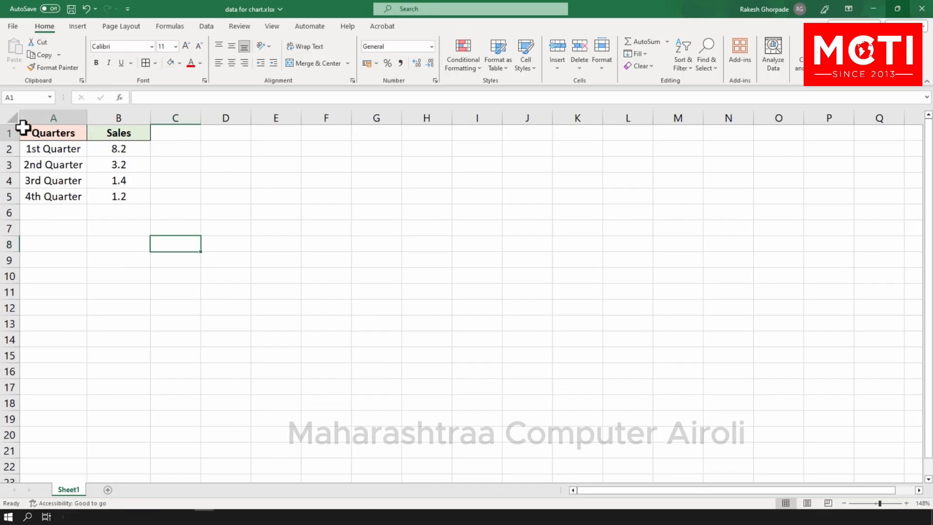
# Step: Insert a 2-D pie chart from the Quarters and Sales data in A1:B5
pyautogui.moveTo(24, 128); pyautogui.dragTo(87, 162)
pyautogui.moveTo(116, 180); pyautogui.dragTo(125, 197)
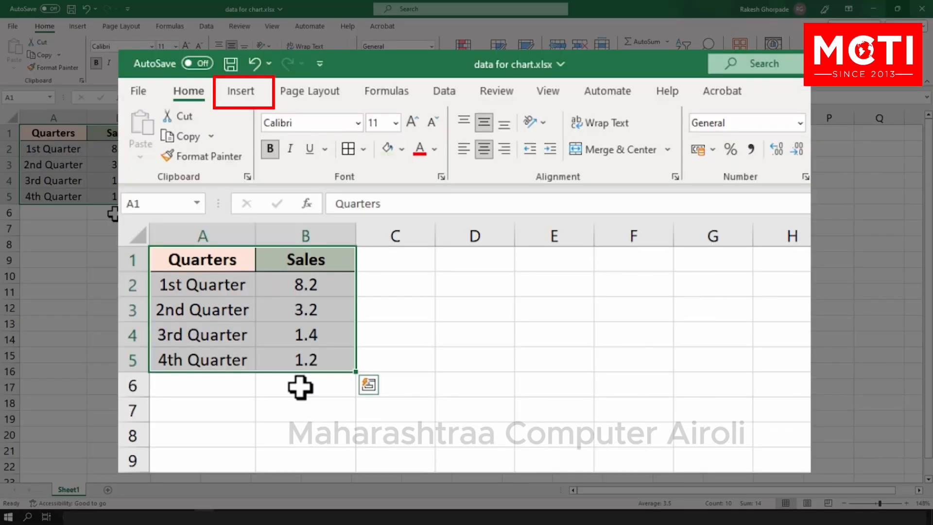
pyautogui.click(80, 27)
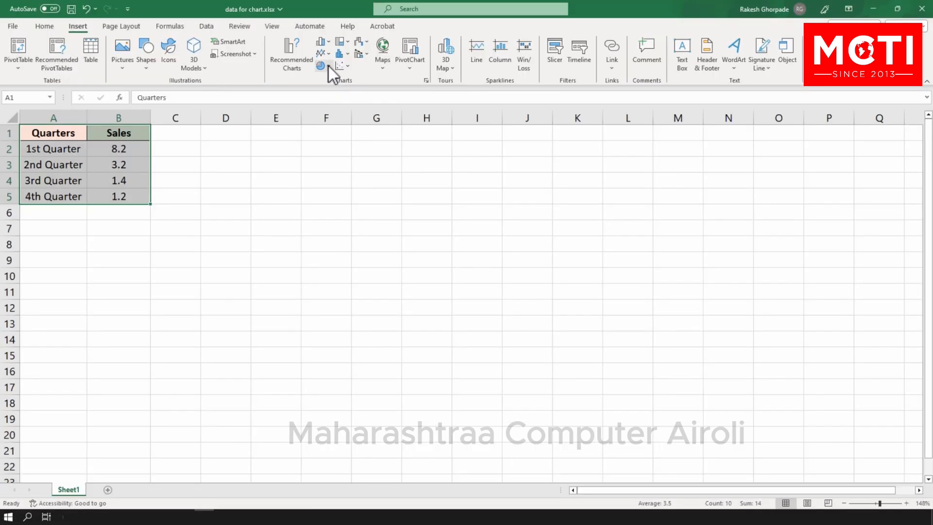
pyautogui.click(329, 66)
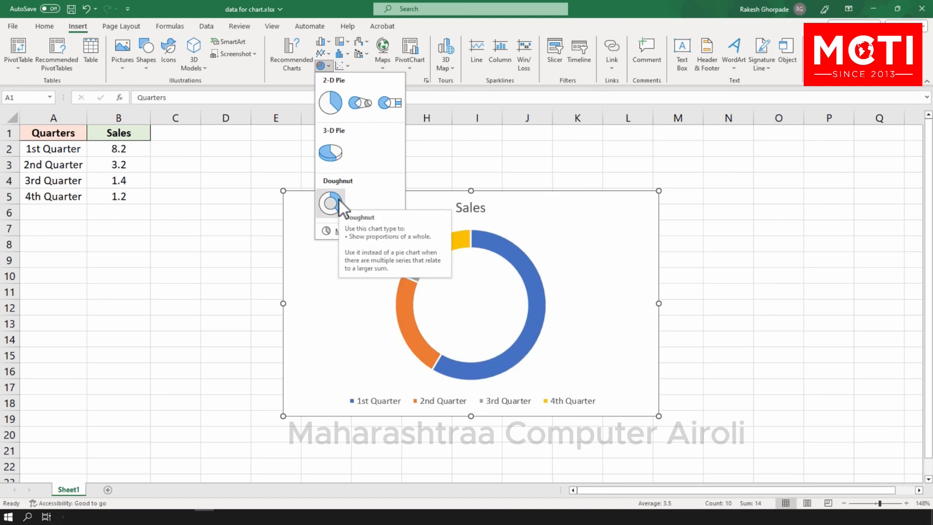
pyautogui.click(345, 103)
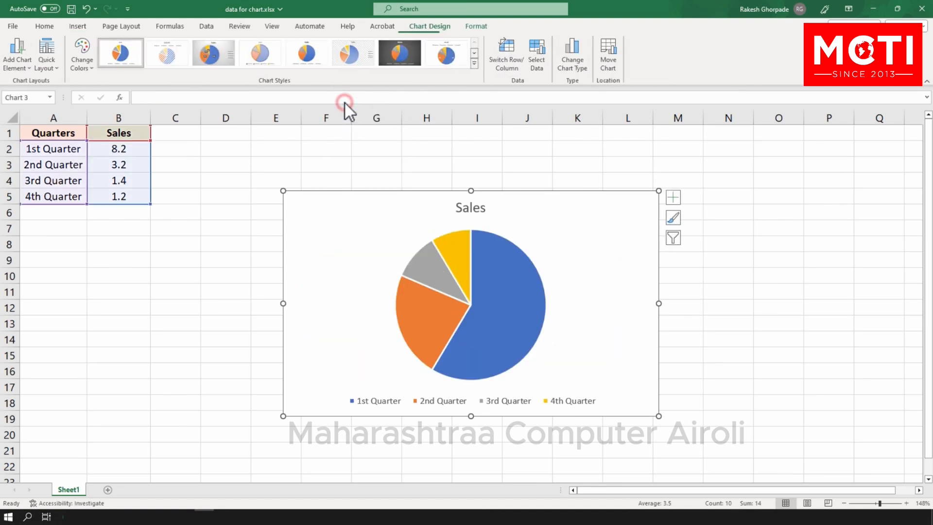
pyautogui.click(241, 256)
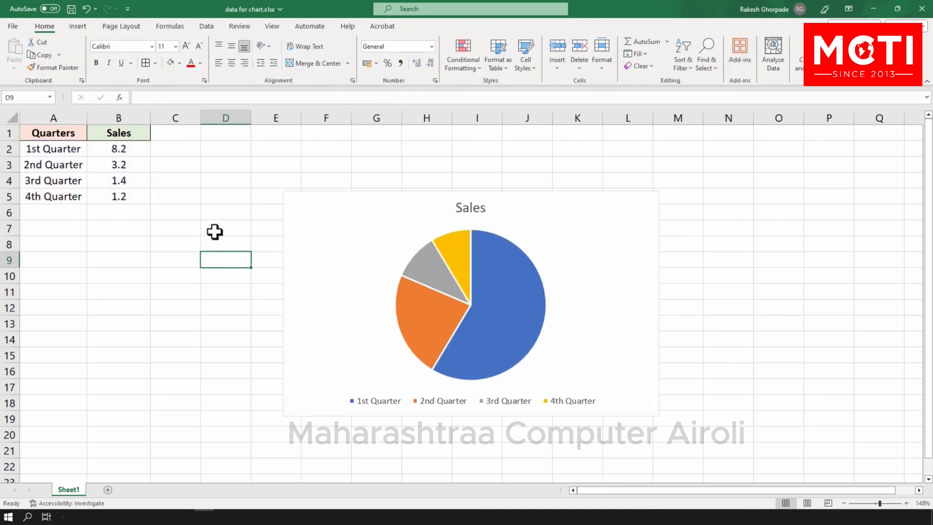
# Step: Undo the pie chart and insert a 3-D Clustered Column chart from the data in A1:B5
pyautogui.hotkey('ctrl', 'z')
pyautogui.click(78, 26)
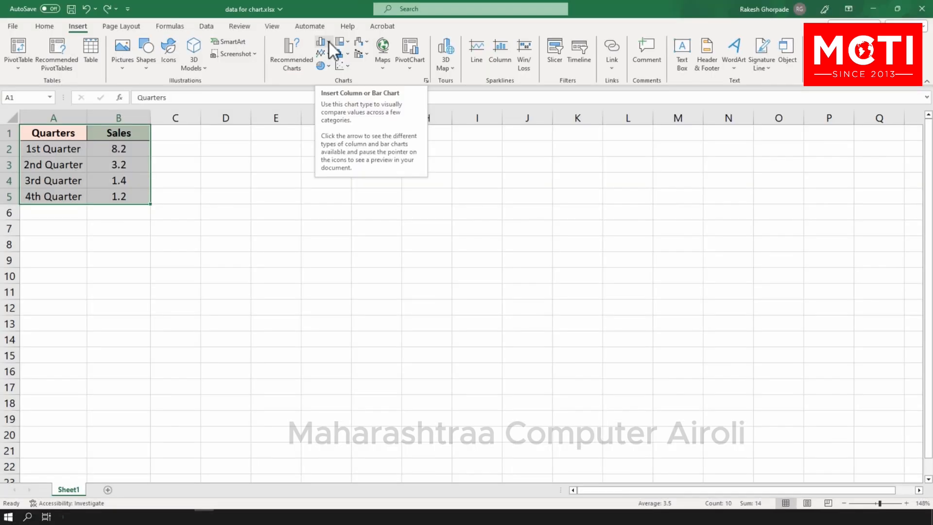
pyautogui.click(329, 42)
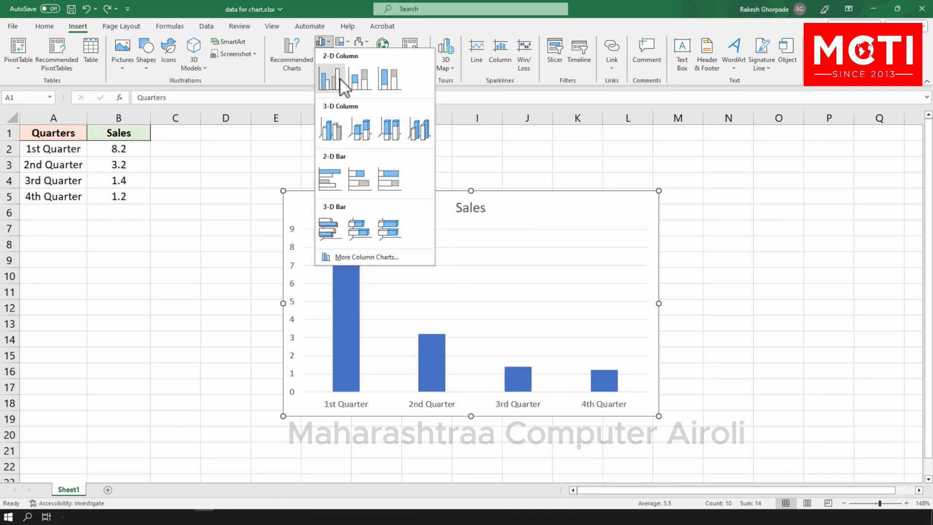
pyautogui.click(333, 132)
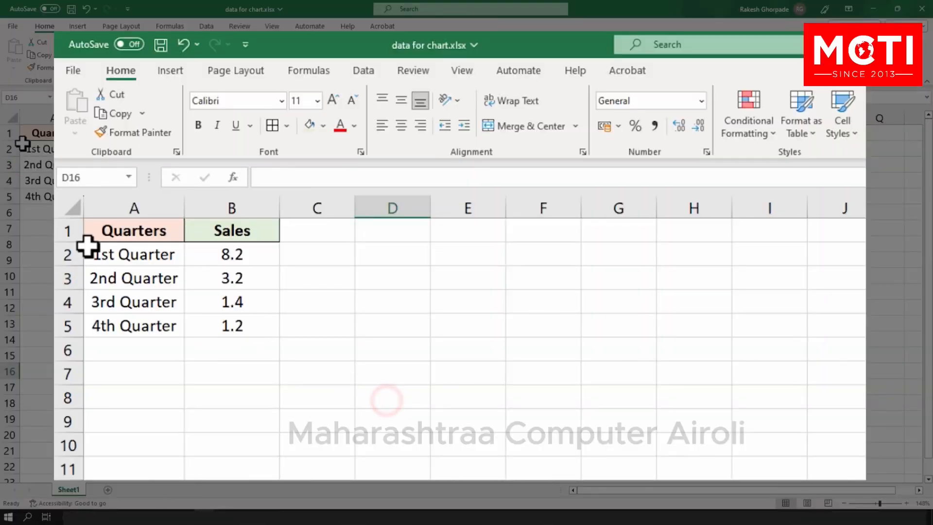
# Step: Insert a 3-D Clustered Bar chart from the Quarters and Sales data in A1:B5
pyautogui.moveTo(90, 227); pyautogui.dragTo(243, 325)
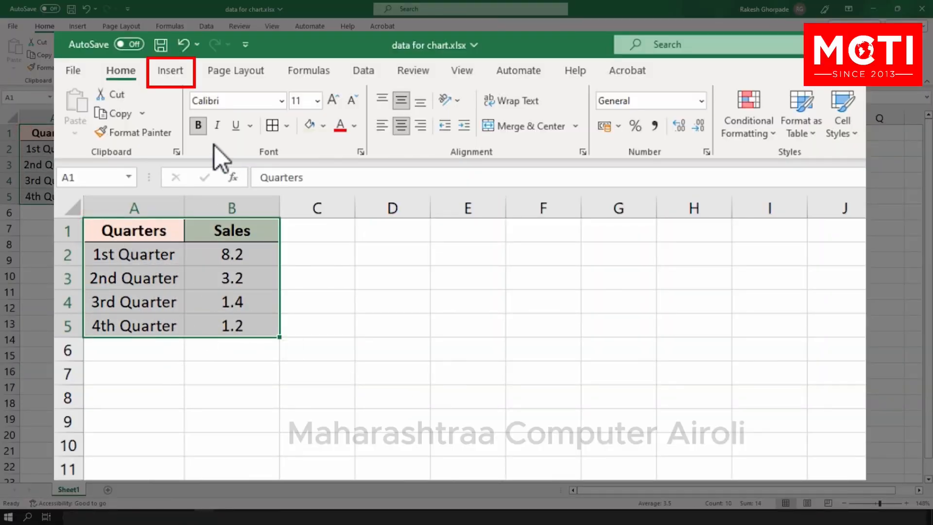
pyautogui.click(181, 73)
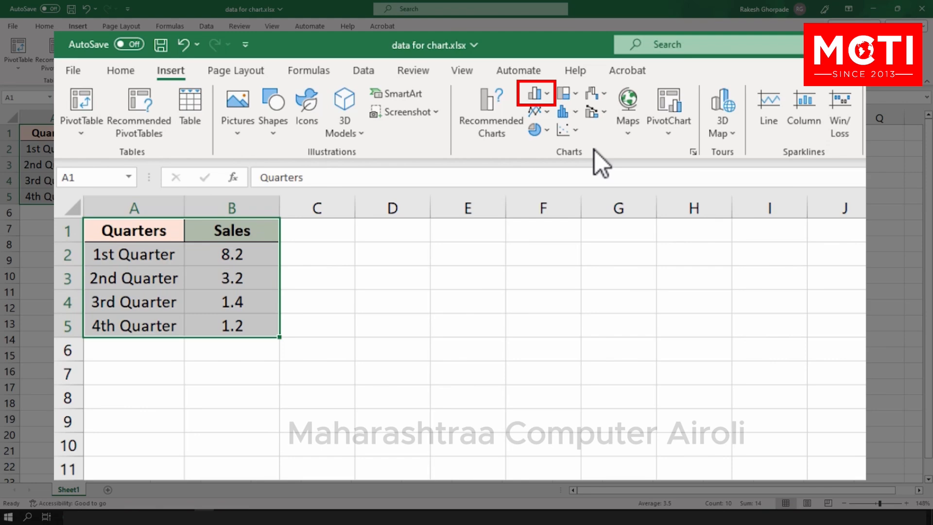
pyautogui.click(545, 96)
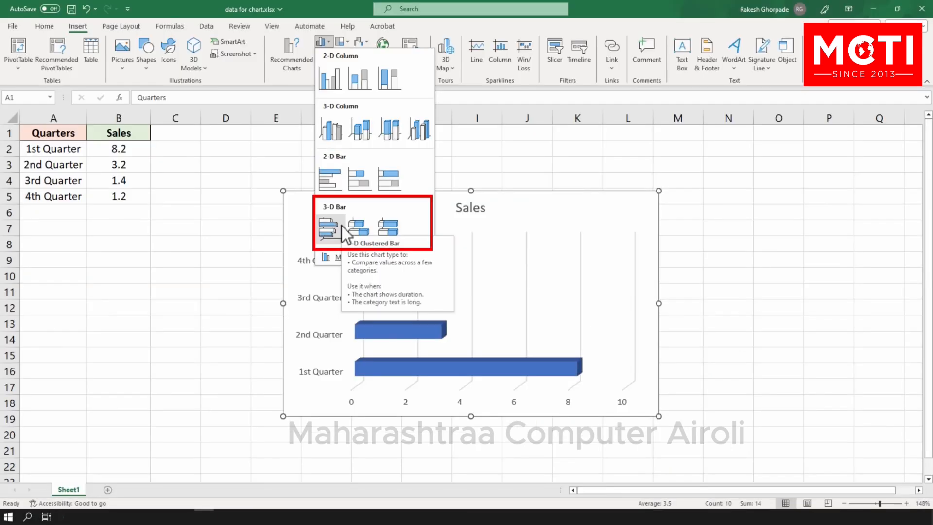
pyautogui.click(342, 226)
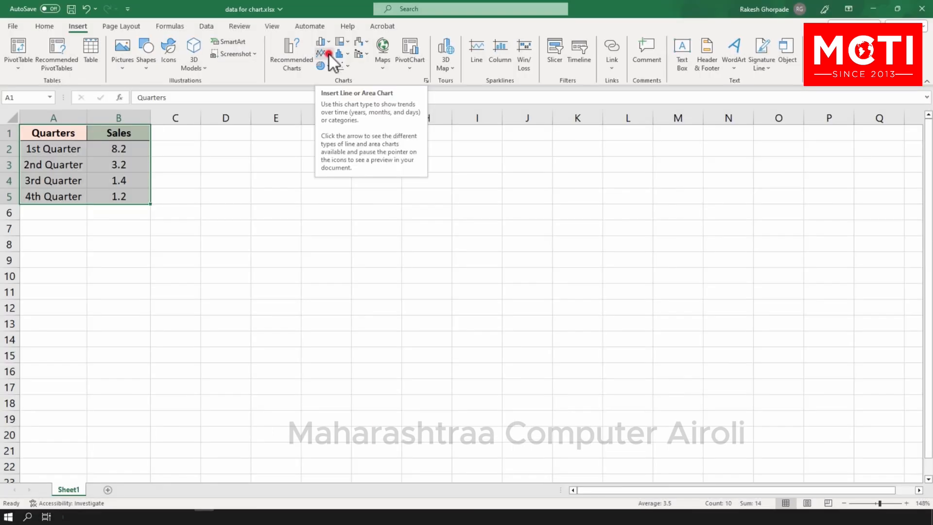
# Step: Insert a Stacked Line with Markers chart of the quarterly sales data, chosen from the full set of line chart types
pyautogui.click(329, 55)
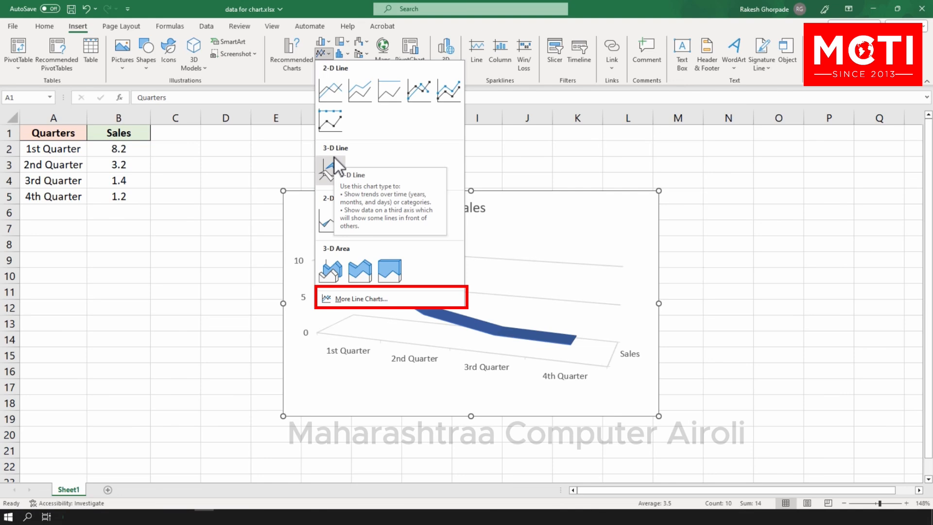
pyautogui.click(378, 300)
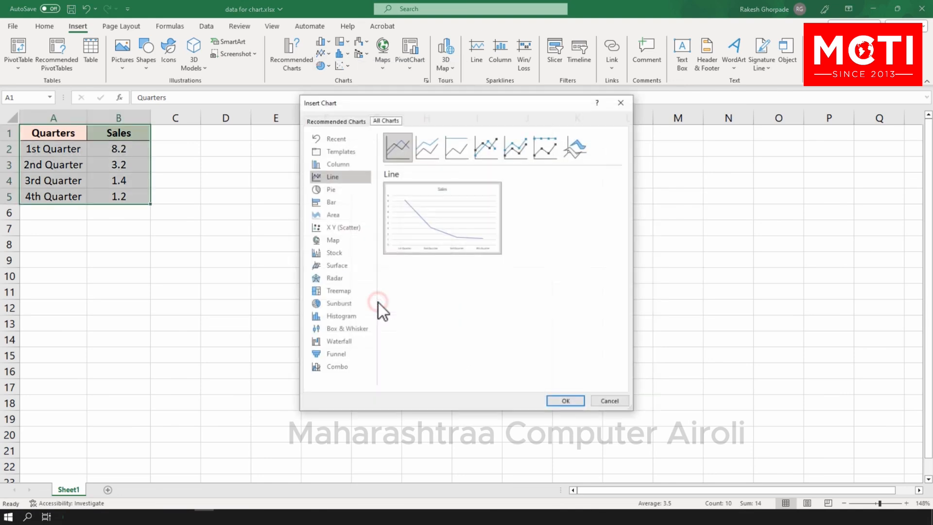
pyautogui.click(427, 148)
pyautogui.click(458, 148)
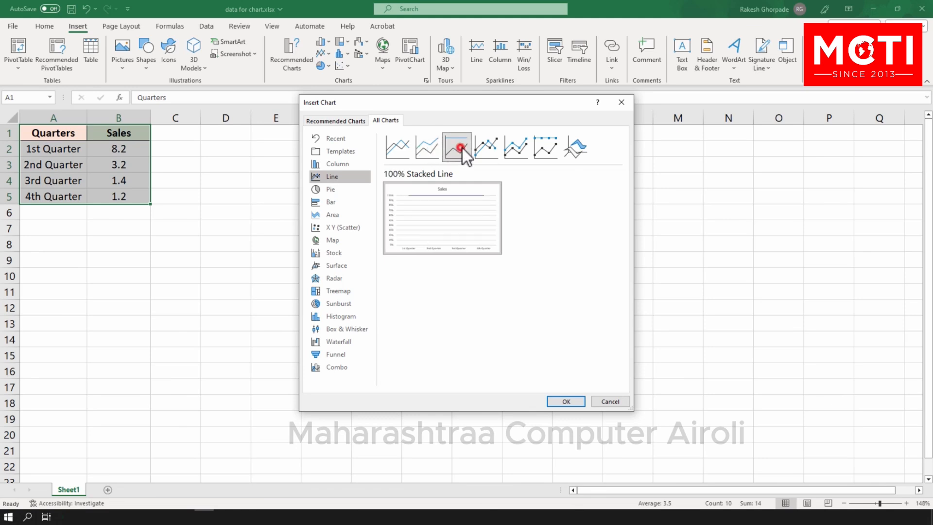
pyautogui.click(492, 150)
pyautogui.click(515, 148)
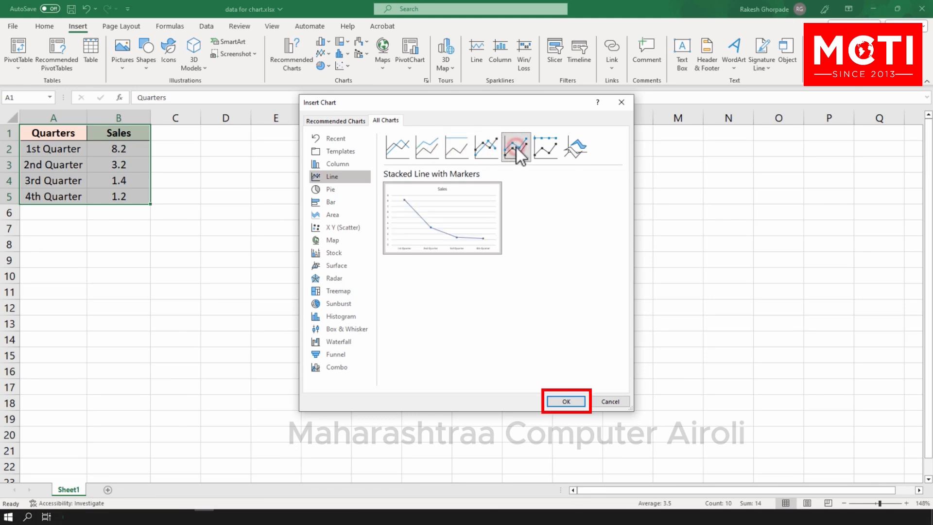
pyautogui.click(566, 399)
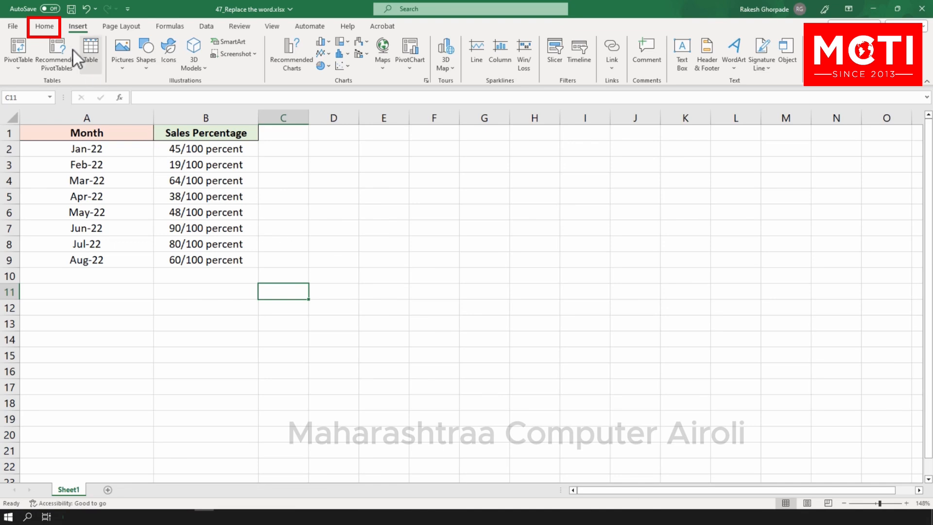
# Step: Find all occurrences of "percent" in the sales percentage sheet and replace them all with "%"
pyautogui.click(46, 28)
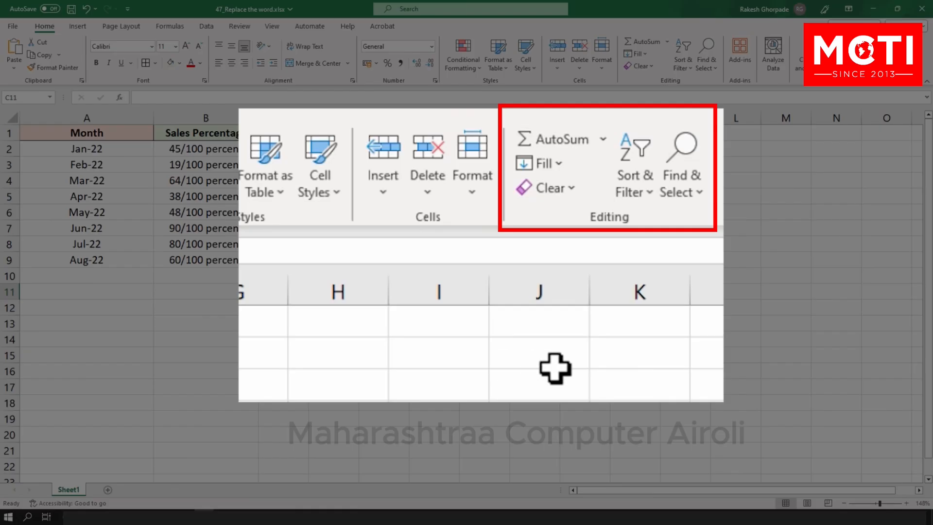
pyautogui.click(706, 63)
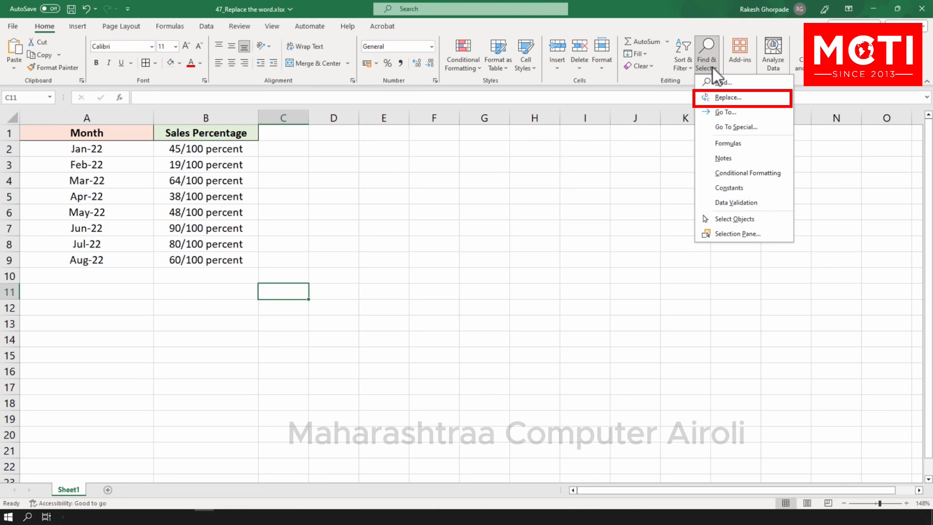
pyautogui.click(727, 98)
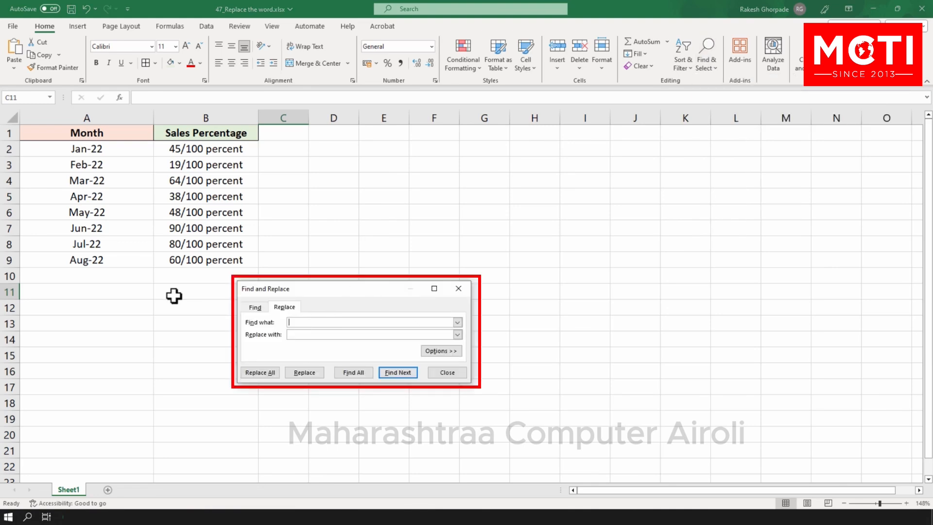
pyautogui.click(292, 322)
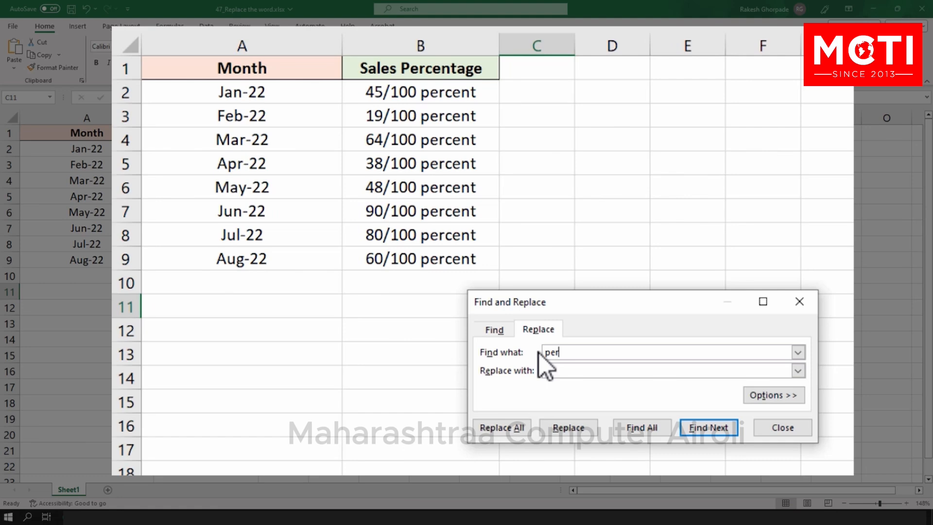
pyautogui.write('cent')
pyautogui.click(578, 369)
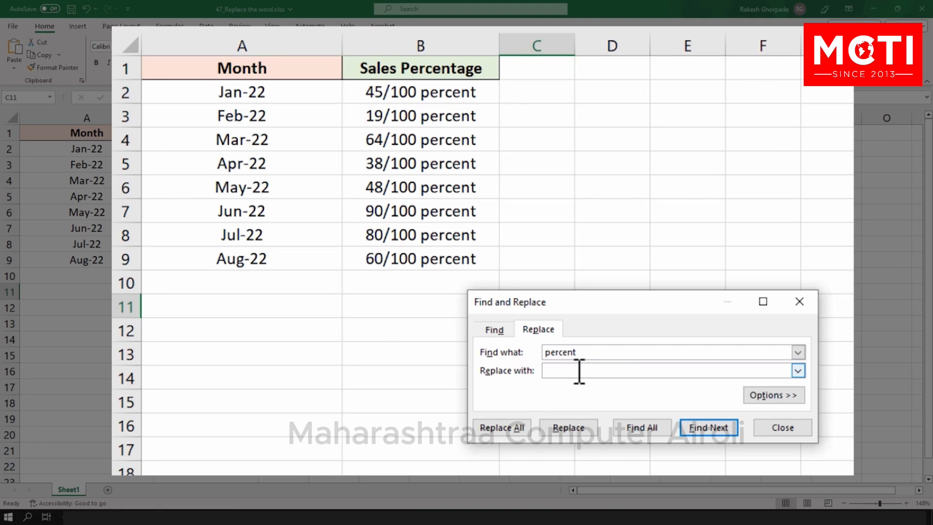
pyautogui.write('%')
pyautogui.click(631, 430)
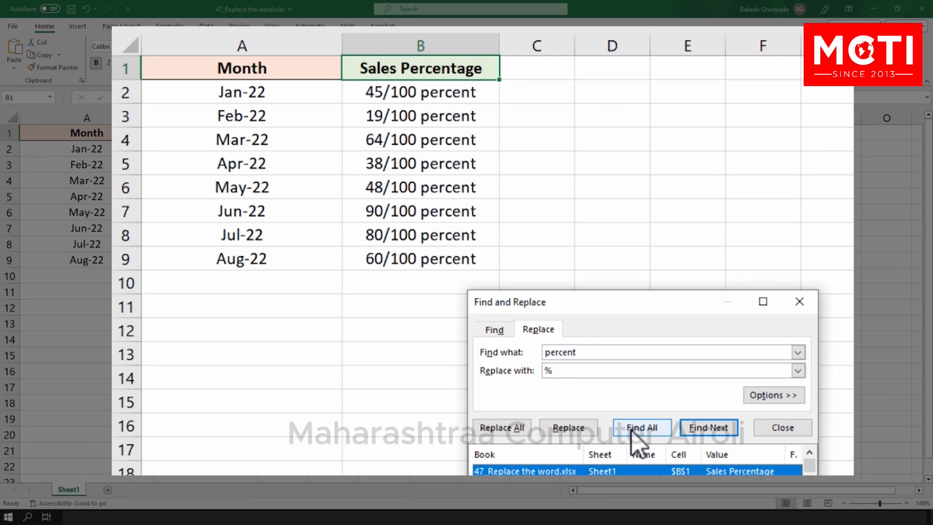
pyautogui.click(512, 426)
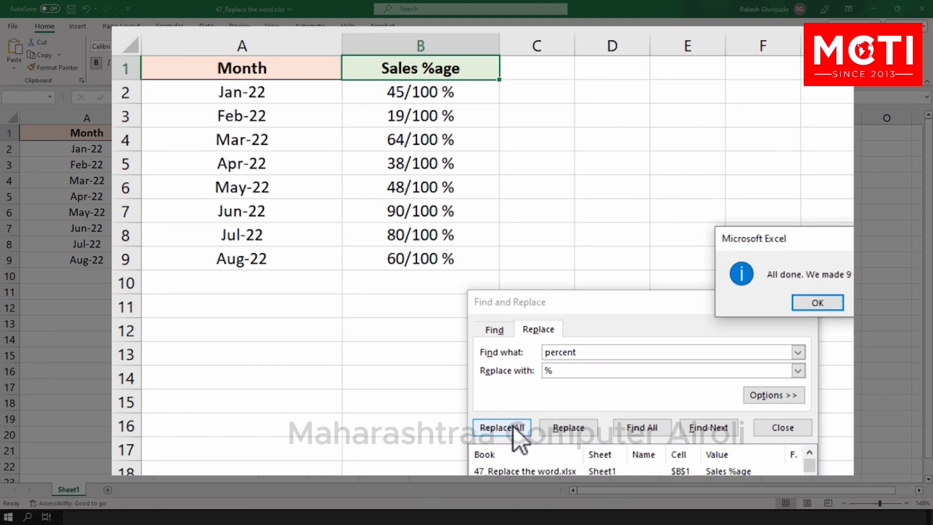
pyautogui.click(830, 304)
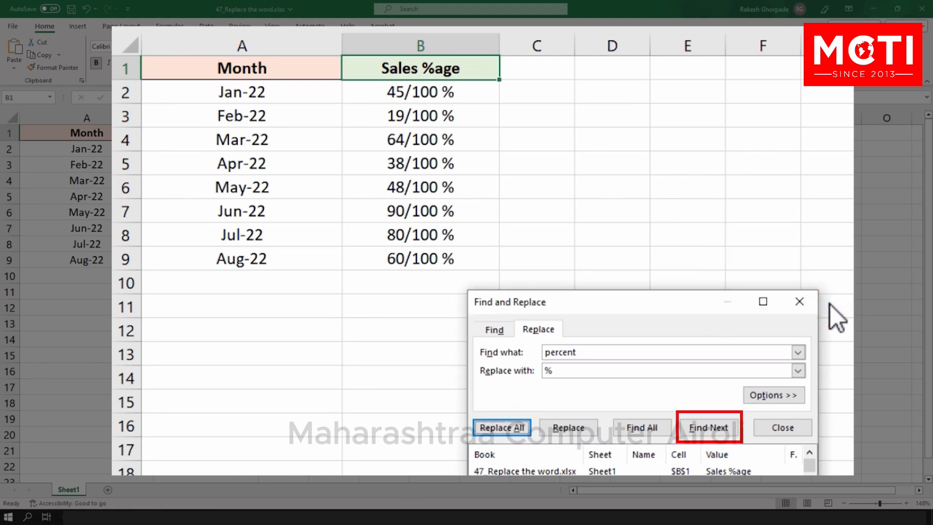
# Step: Set the search text to 2022 and its replacement to 2023, and list all matches
pyautogui.doubleClick(607, 355)
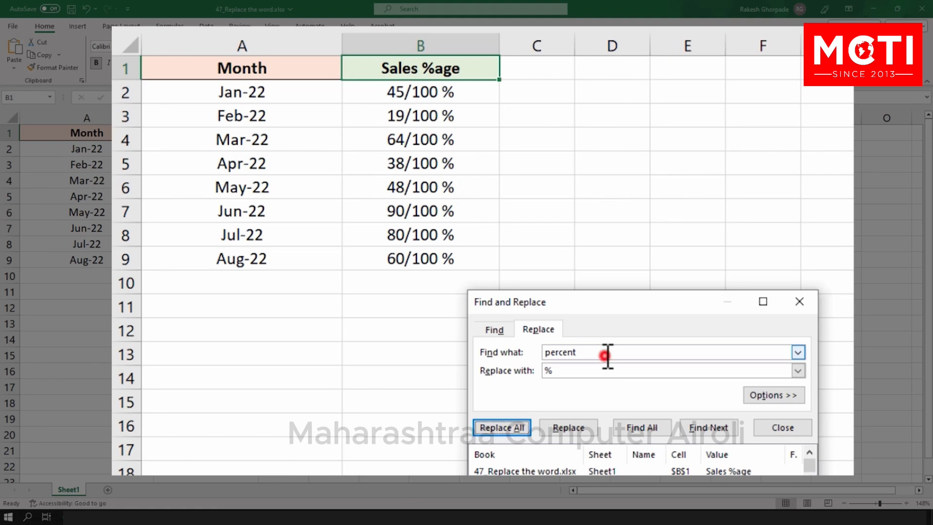
pyautogui.write('2022')
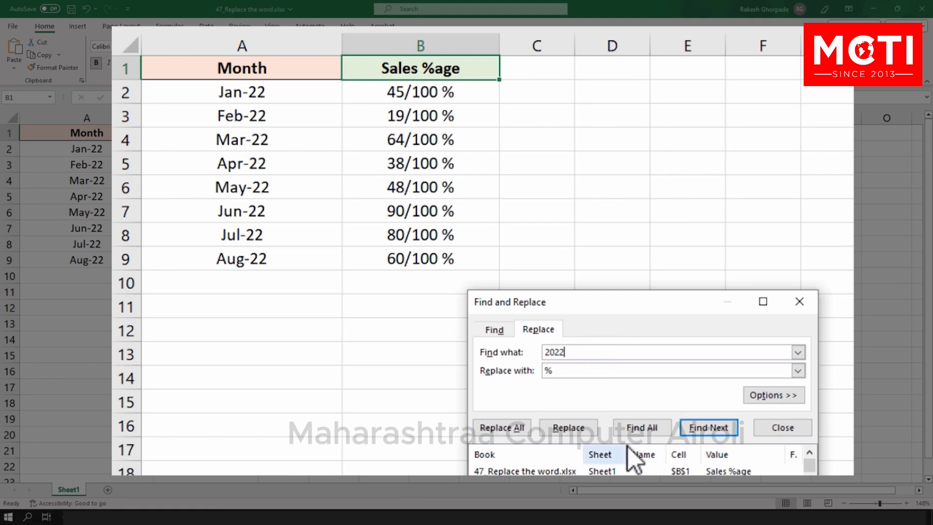
pyautogui.click(585, 371)
pyautogui.press('BackSpace')
pyautogui.write('2023')
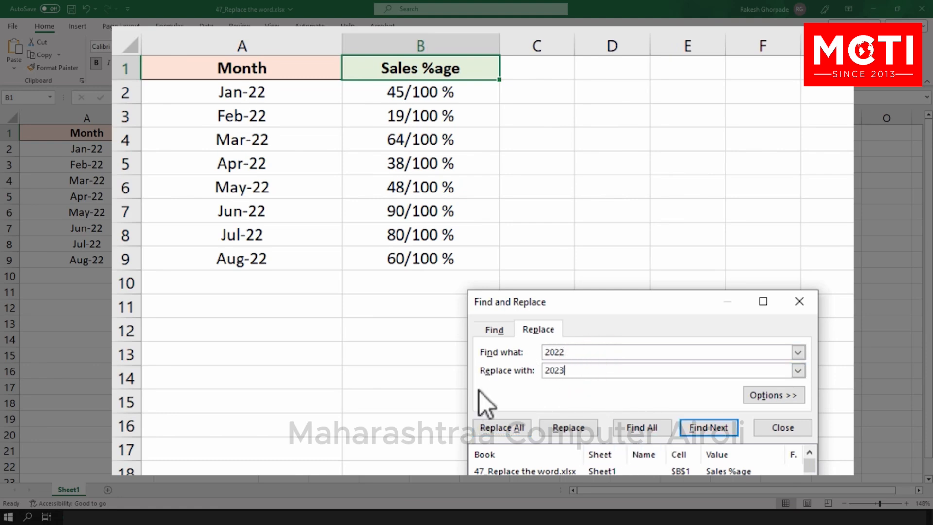
pyautogui.click(658, 428)
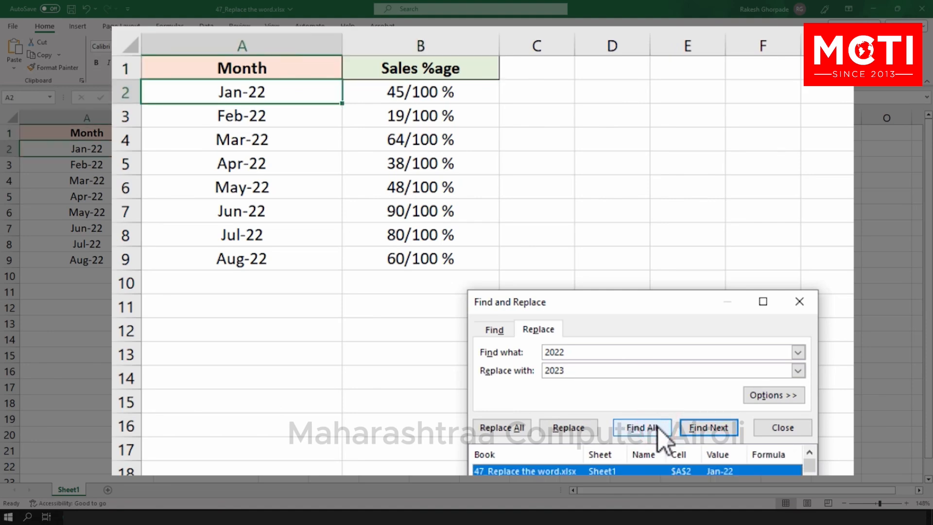
# Step: Replace 2022 with 2023 one match at a time through the dates in the Month column
pyautogui.click(576, 430)
pyautogui.click(576, 430)
pyautogui.click(576, 431)
pyautogui.click(576, 431)
pyautogui.click(576, 430)
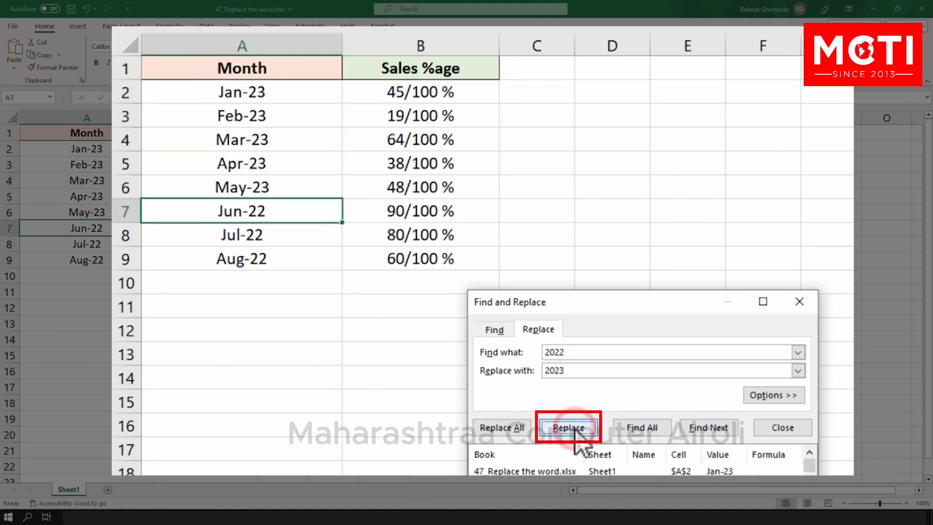
pyautogui.click(576, 431)
pyautogui.click(576, 431)
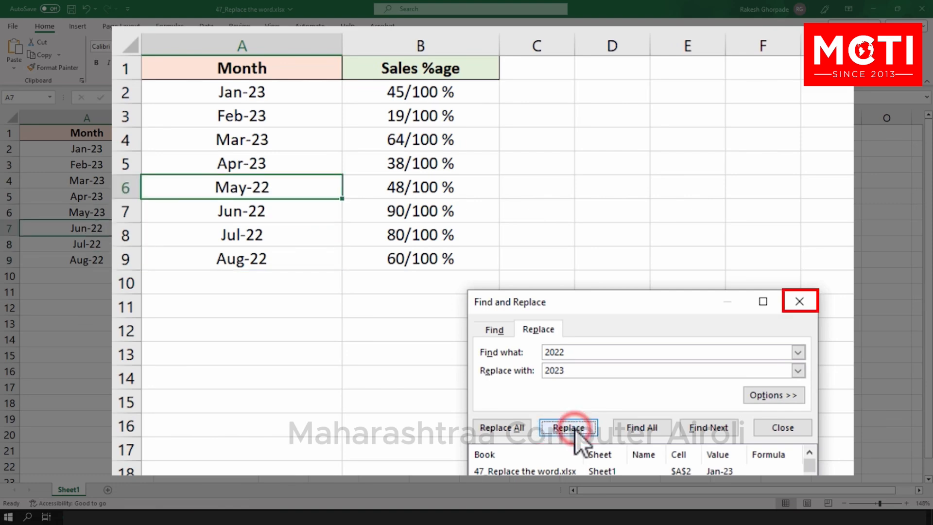
pyautogui.click(575, 431)
pyautogui.click(576, 431)
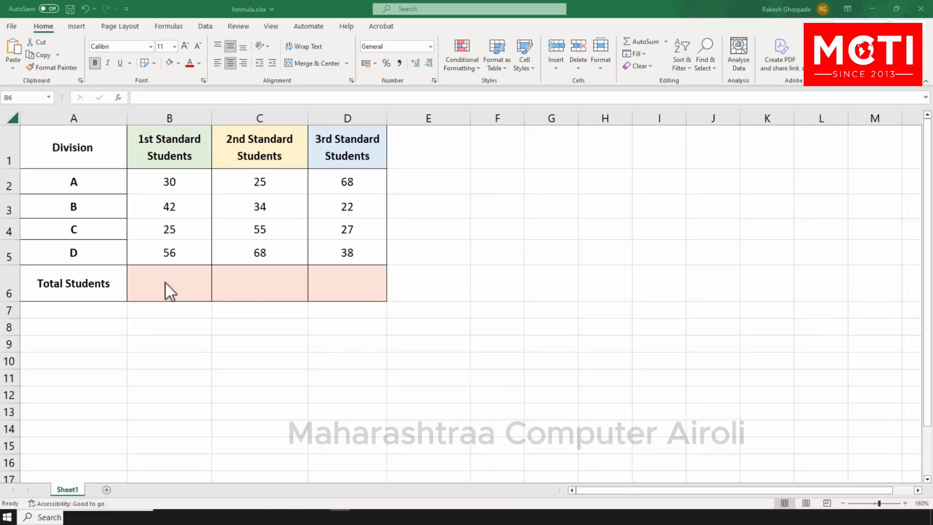
# Step: Total the 1st Standard students in cell B6 with =SUM(B2:B5)
pyautogui.doubleClick(166, 282)
pyautogui.write('=')
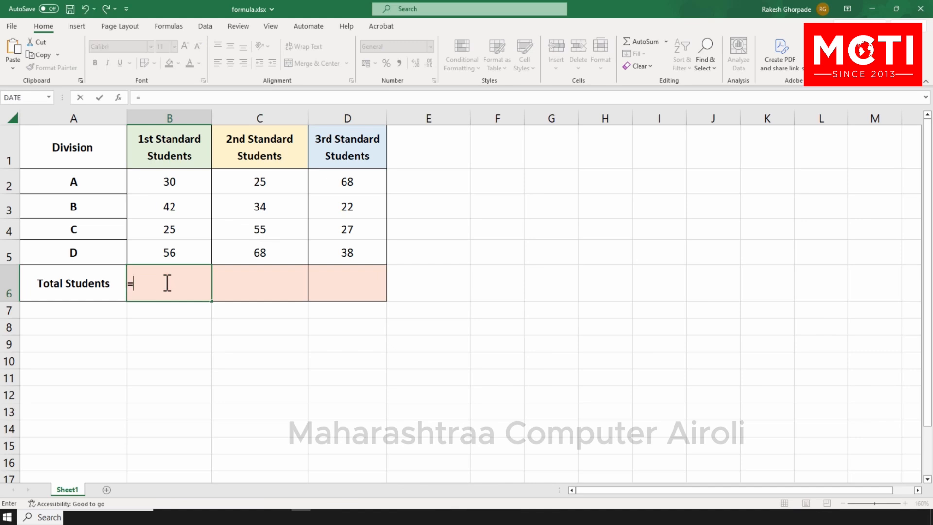
pyautogui.write('sum')
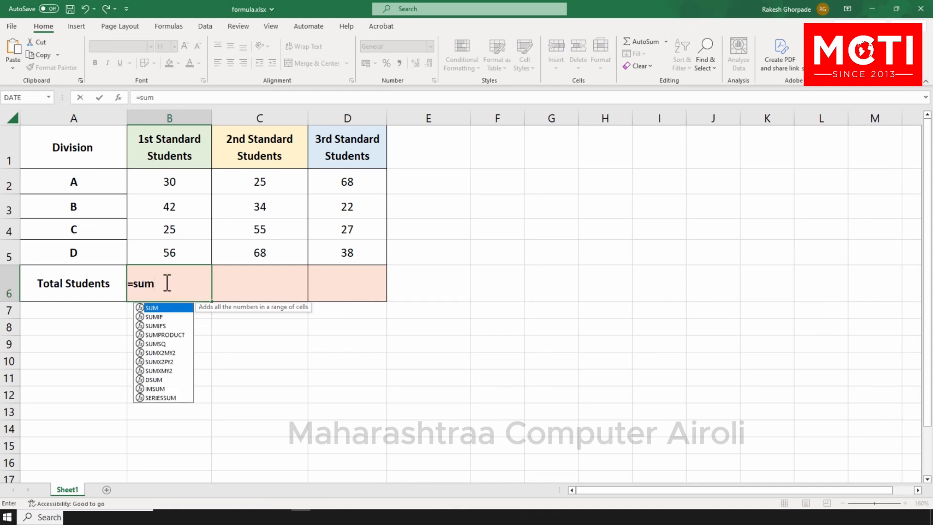
pyautogui.press('Tab')
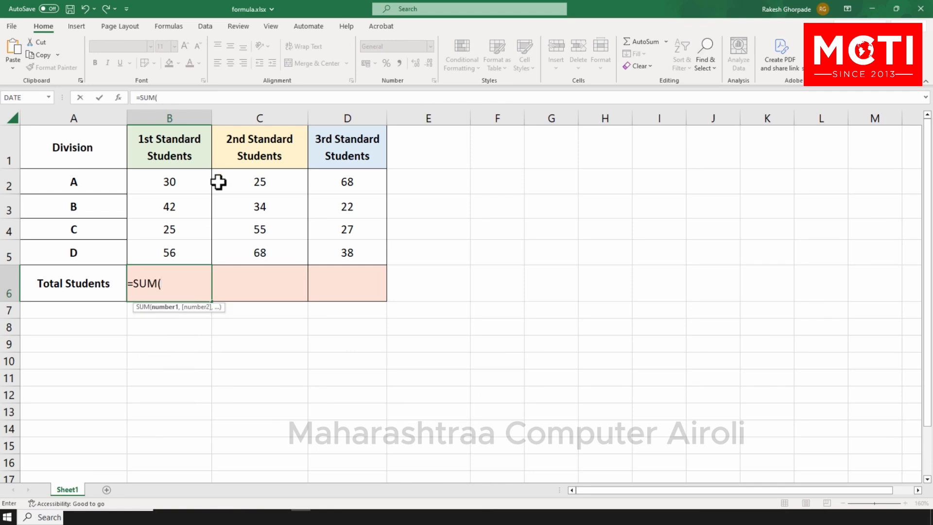
pyautogui.moveTo(191, 250); pyautogui.dragTo(184, 177)
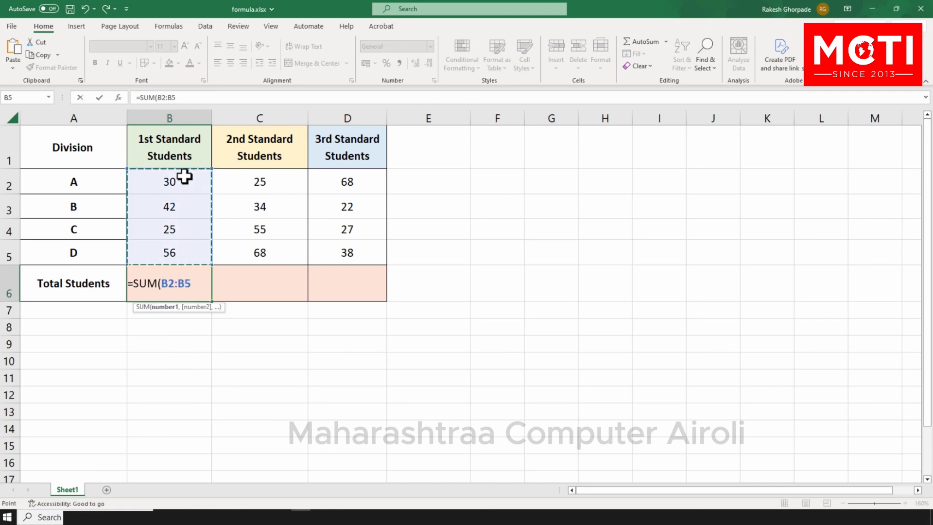
pyautogui.press('Return')
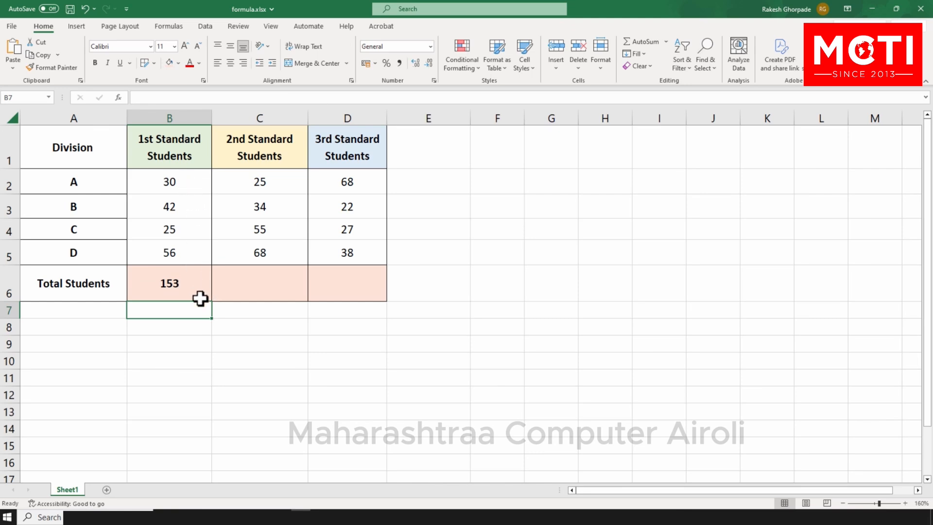
# Step: Fill the total formula from B6 across the Total Students row to D6
pyautogui.click(140, 267)
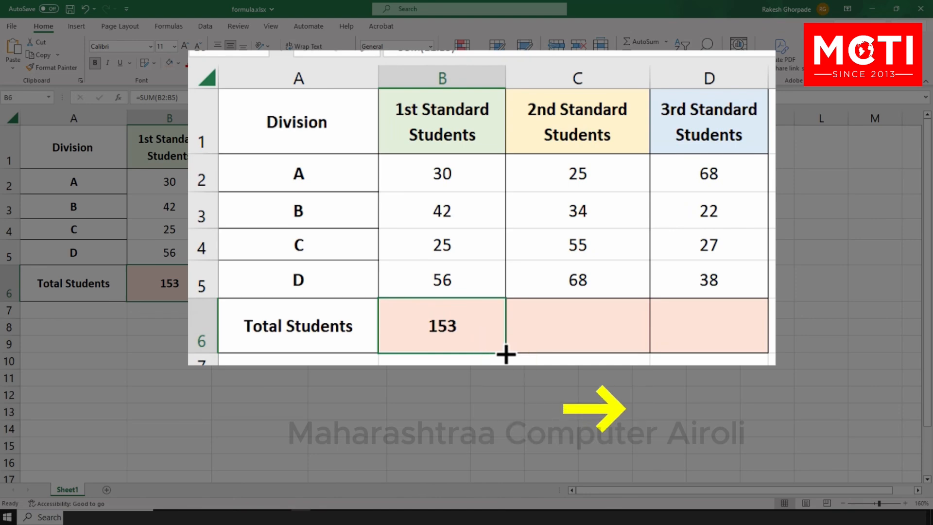
pyautogui.moveTo(506, 355); pyautogui.dragTo(738, 354)
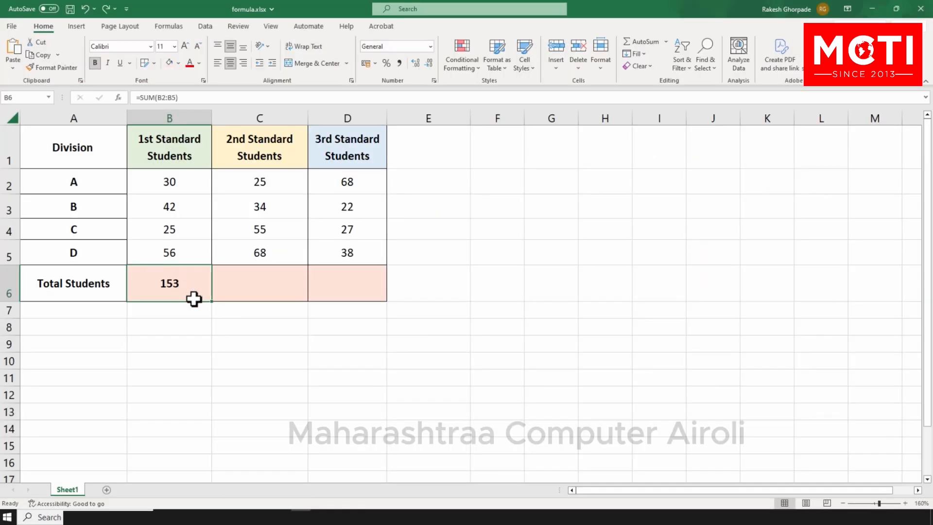
# Step: Copy the total formula from B6 and paste it into C6 and D6 for the 2nd and 3rd Standard students
pyautogui.hotkey('ctrl', 'c')
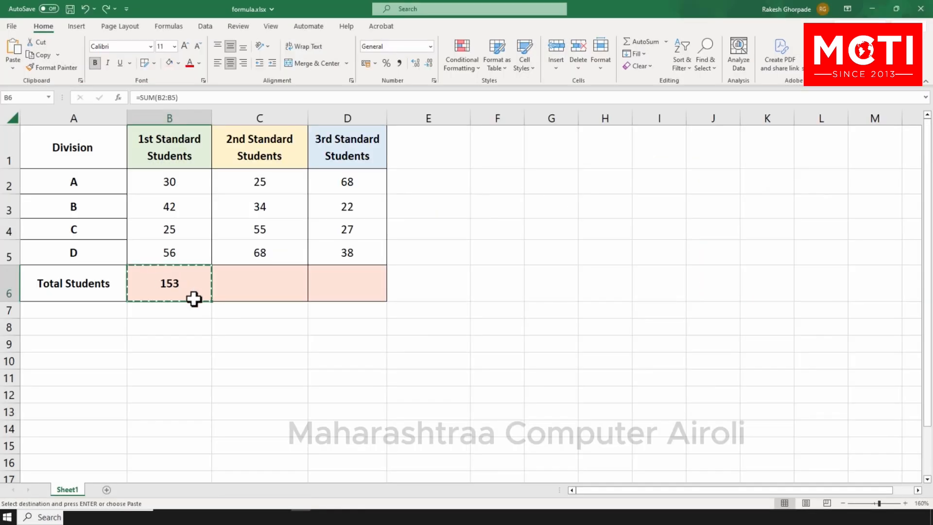
pyautogui.click(249, 290)
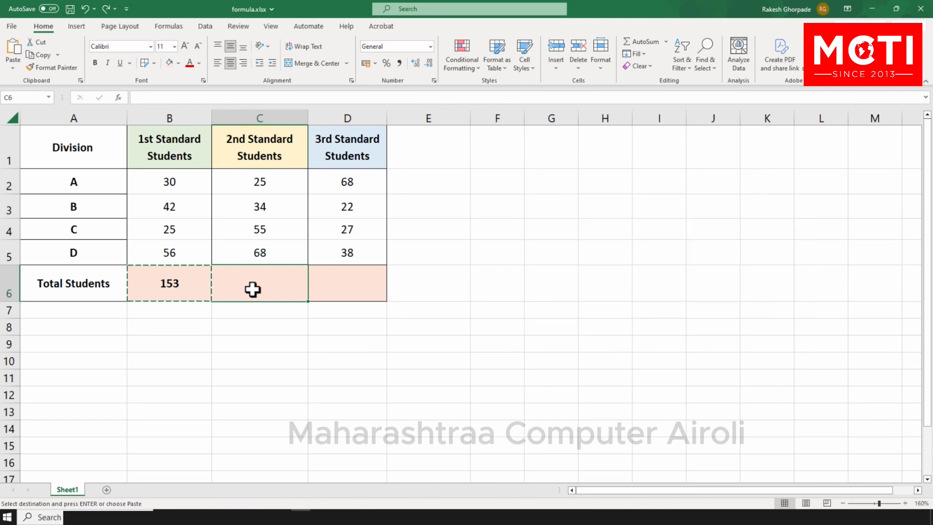
pyautogui.hotkey('ctrl', 'v')
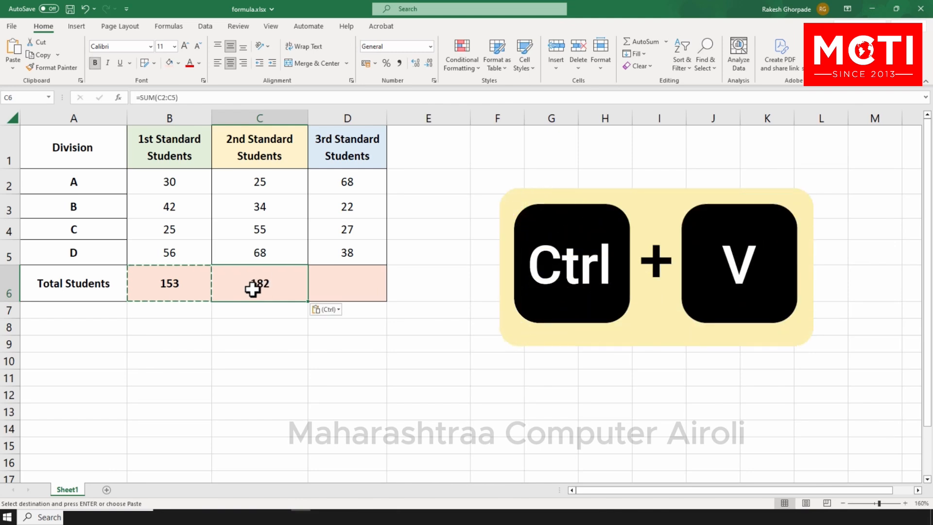
pyautogui.click(348, 289)
pyautogui.hotkey('ctrl', 'v')
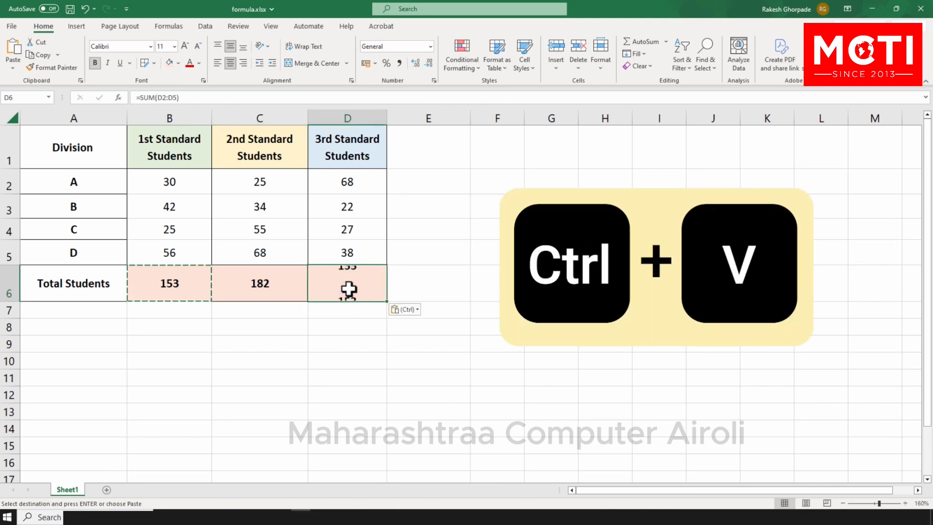
pyautogui.click(351, 342)
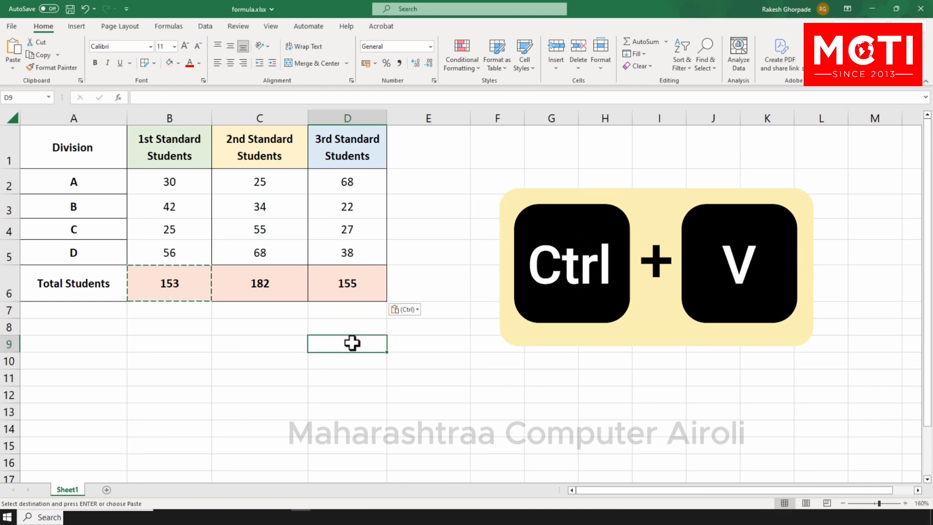
pyautogui.click(447, 338)
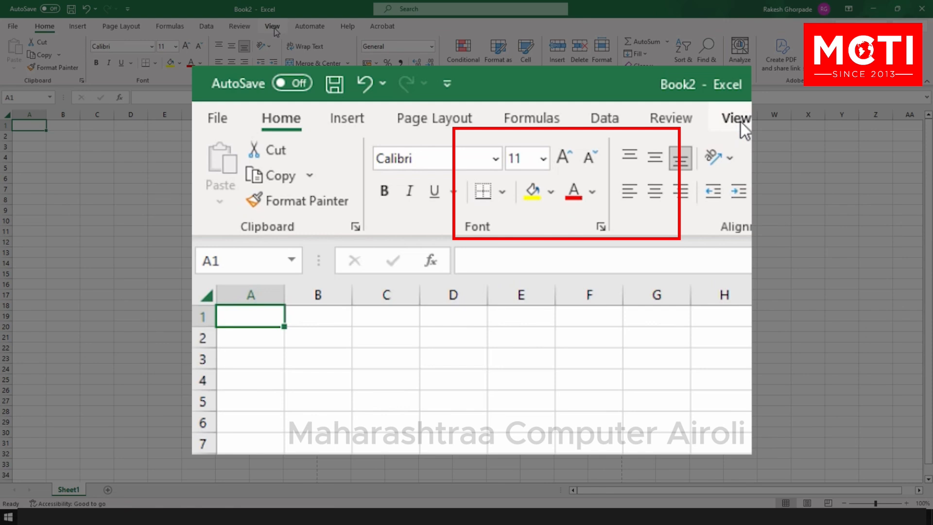
# Step: Show the blank sheet in Page Break Preview and return it to Normal view
pyautogui.click(273, 28)
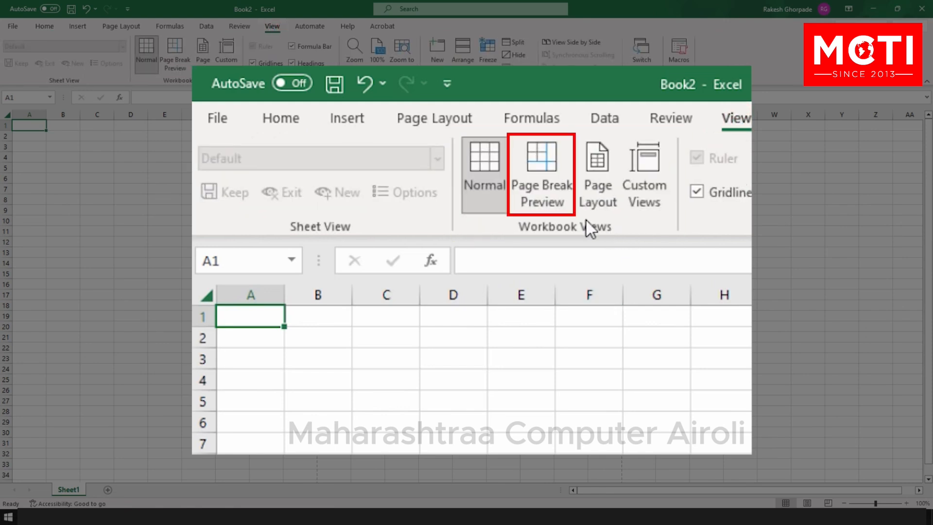
pyautogui.click(178, 54)
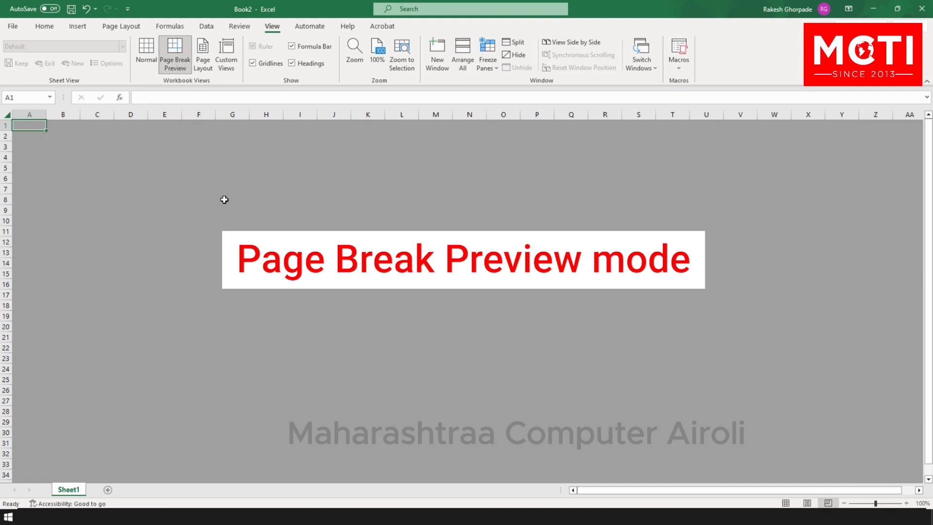
pyautogui.click(786, 503)
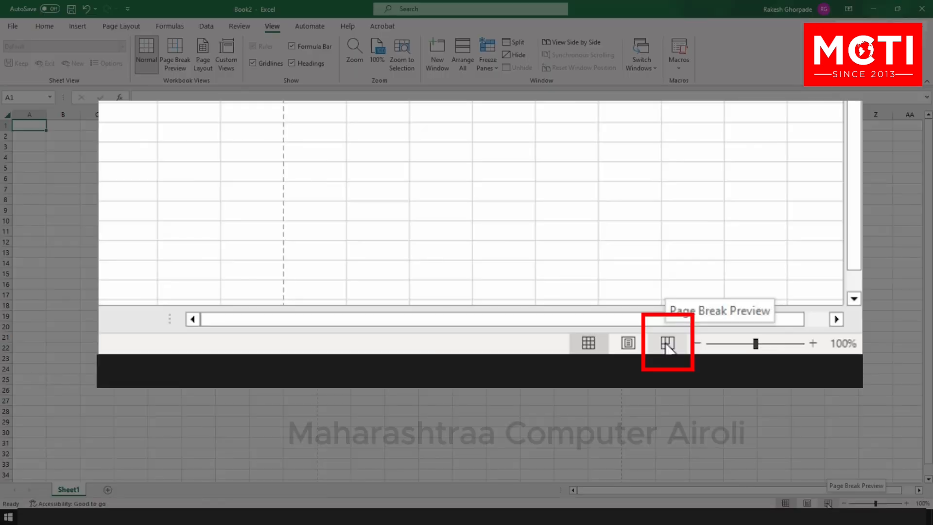
# Step: Switch the blank sheet from Normal view to Page Break Preview
pyautogui.click(829, 503)
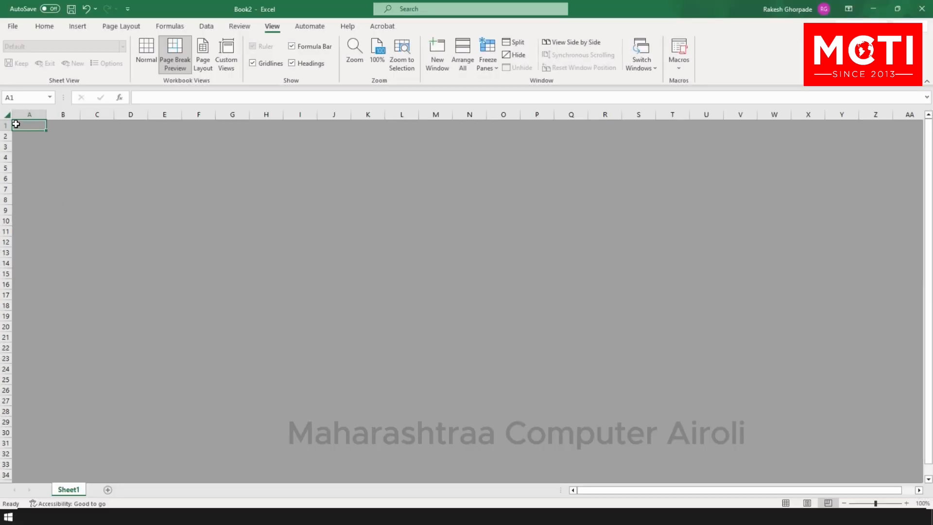
pyautogui.moveTo(16, 123)
pyautogui.mouseDown()
pyautogui.moveTo(275, 243)
pyautogui.moveTo(242, 267)
pyautogui.moveTo(269, 473)
pyautogui.moveTo(242, 269)
pyautogui.moveTo(275, 242)
pyautogui.moveTo(16, 125)
pyautogui.mouseUp()
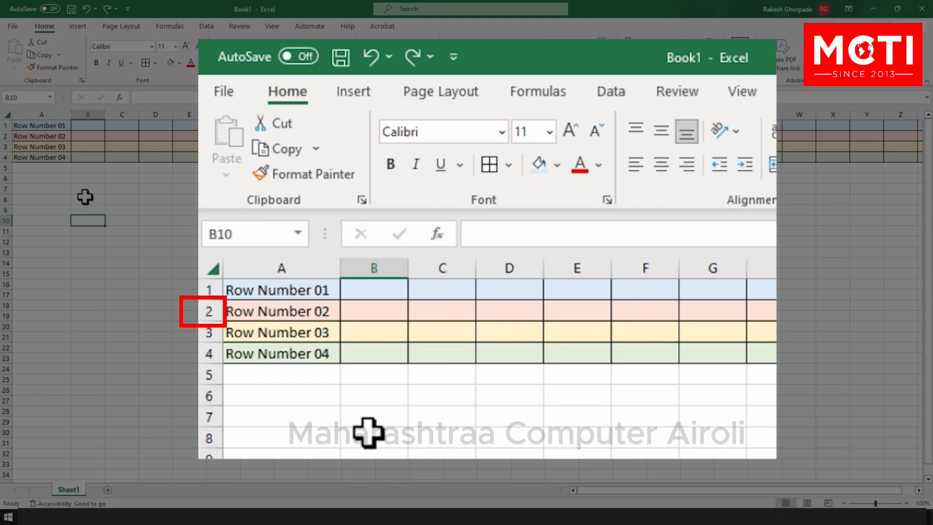
# Step: Delete the entire row 2, labelled Row Number 02, from the coloured rows in Book1
pyautogui.click(4, 136)
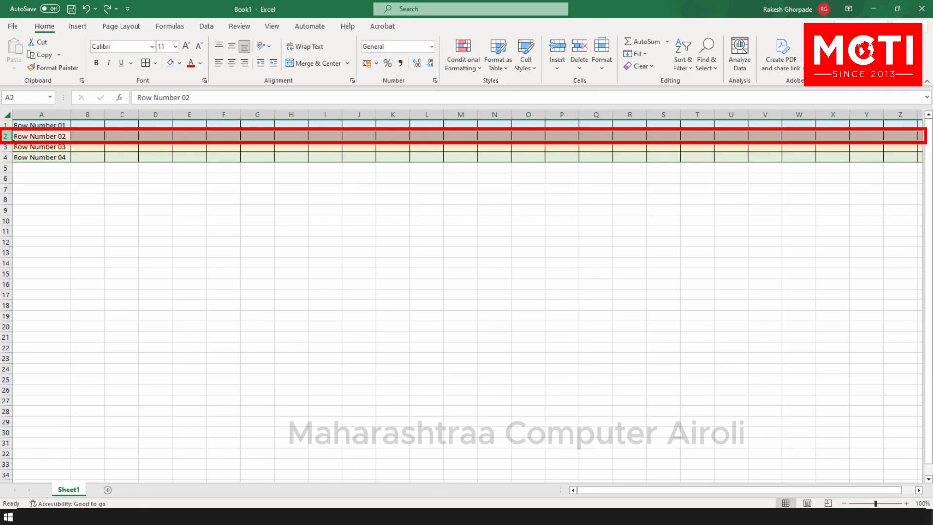
pyautogui.rightClick(5, 136)
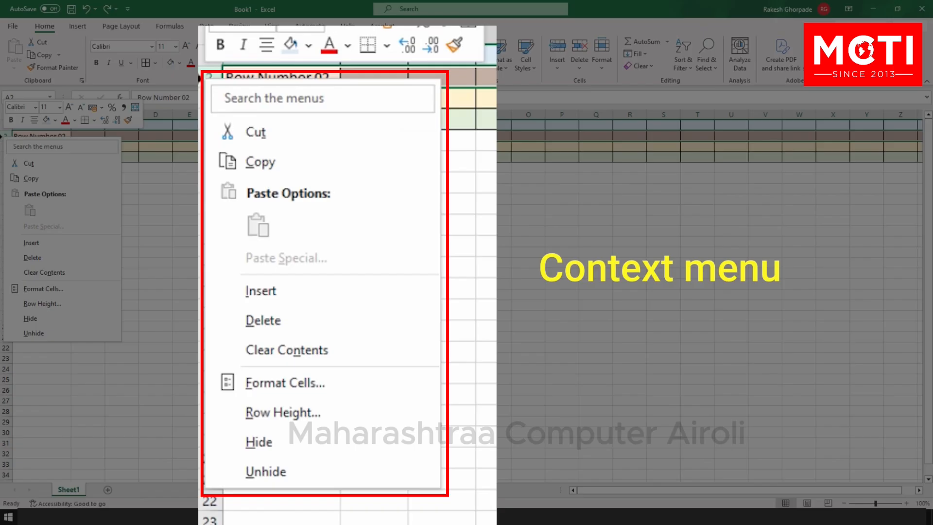
pyautogui.click(18, 258)
pyautogui.click(98, 242)
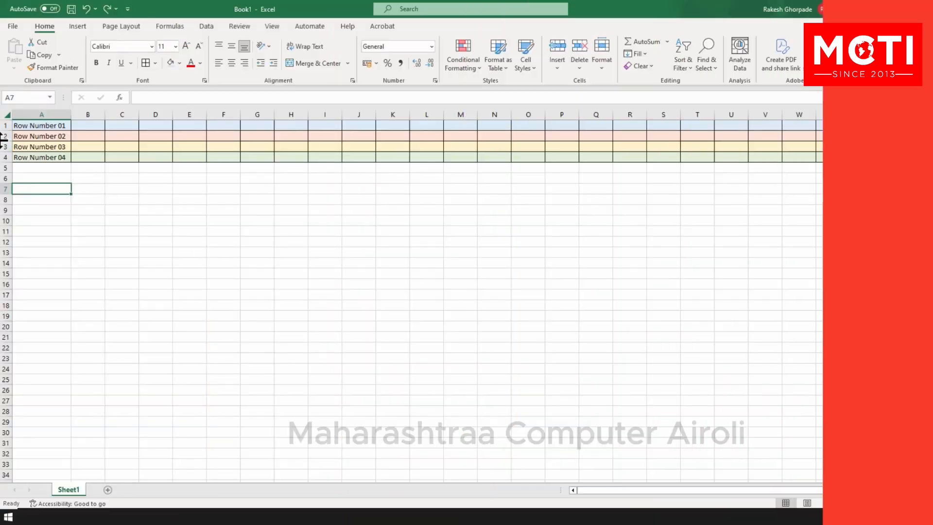
# Step: Select the restored Row Number 02 row and delete it again
pyautogui.click(5, 168)
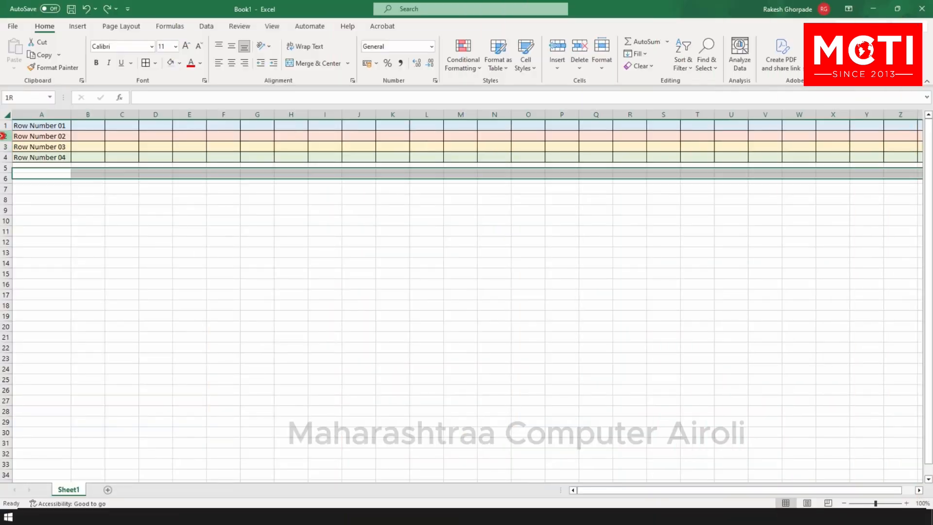
pyautogui.click(4, 136)
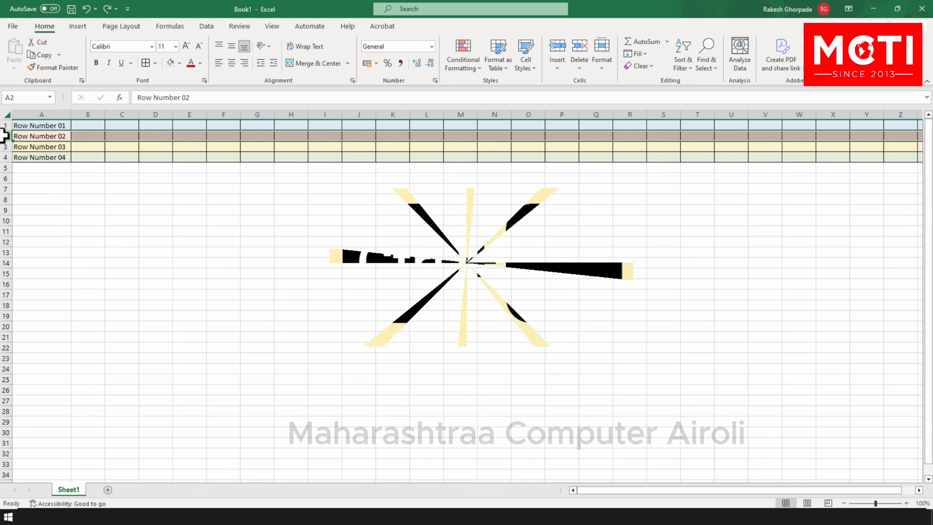
pyautogui.hotkey('ctrl', '-')
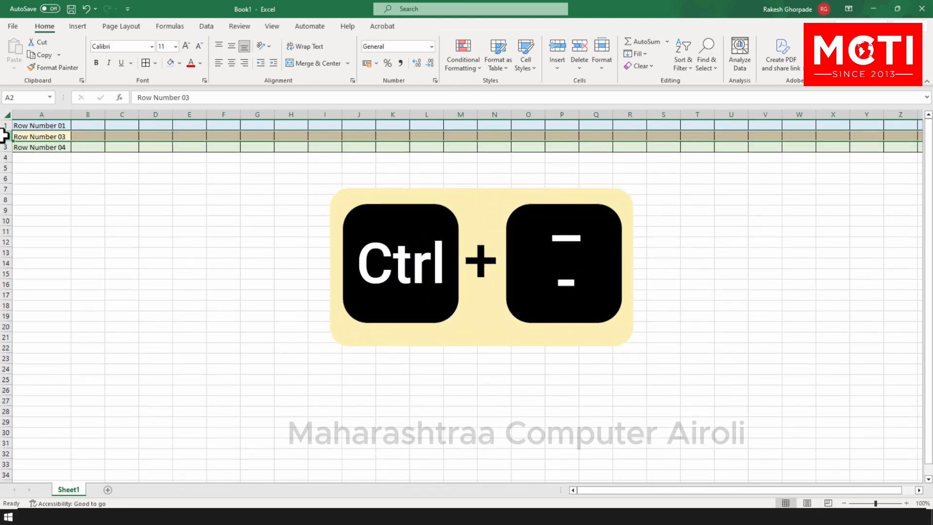
pyautogui.click(49, 169)
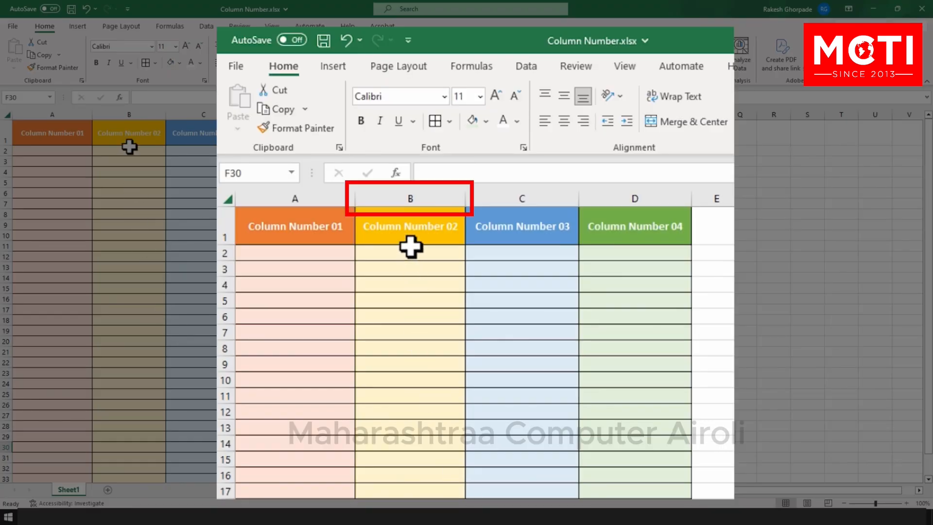
# Step: Delete the entire column B, headed Column Number 02, in the Column Number workbook
pyautogui.click(134, 113)
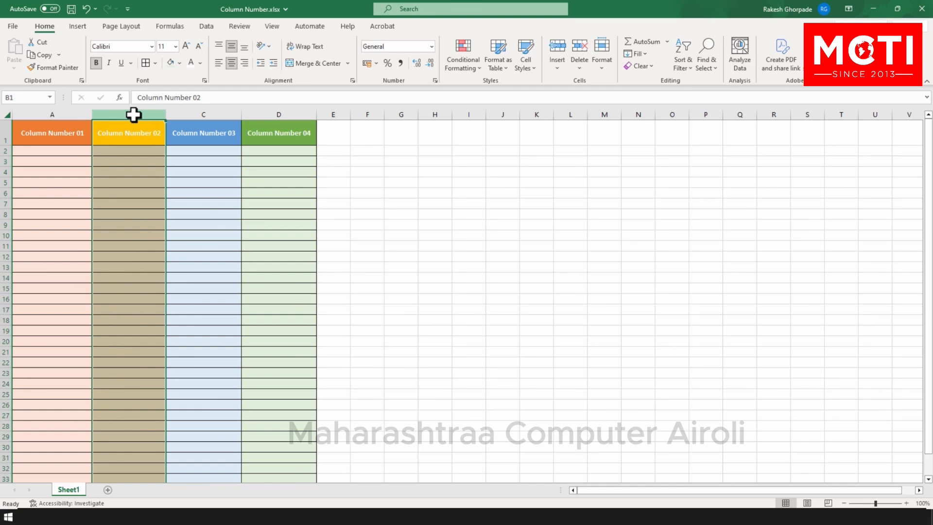
pyautogui.rightClick(134, 113)
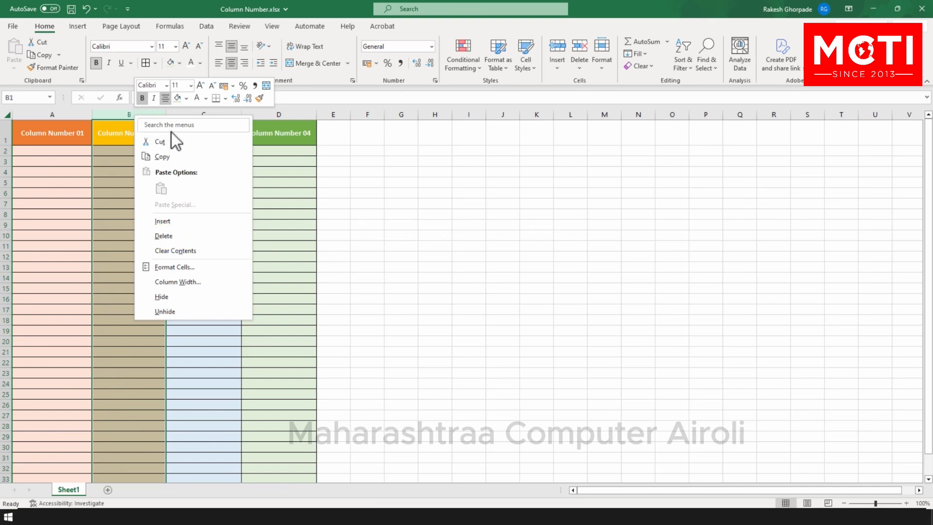
pyautogui.click(234, 235)
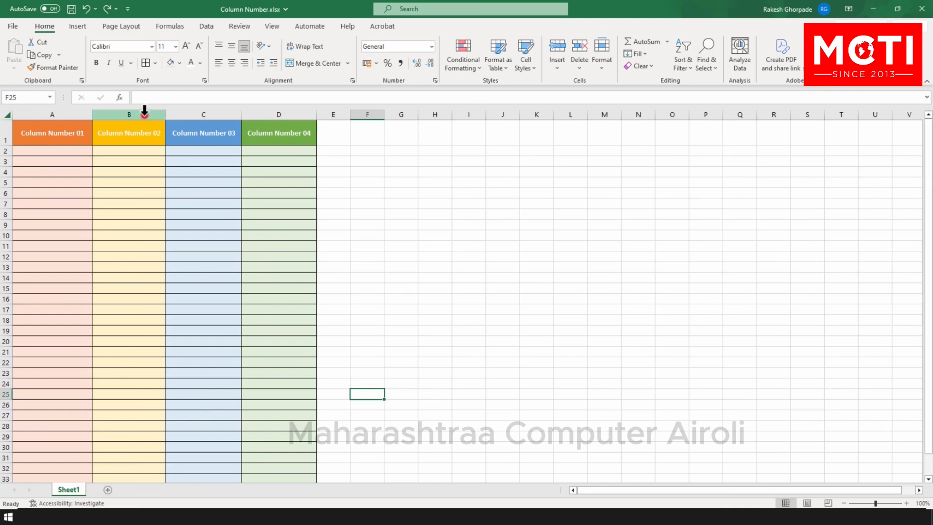
# Step: Select the restored Column Number 02 column and delete it again
pyautogui.click(145, 111)
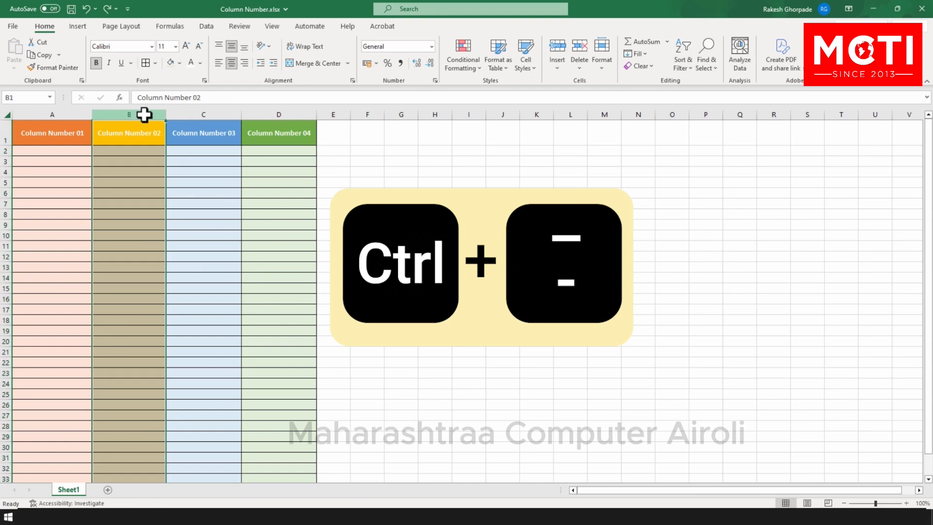
pyautogui.hotkey('ctrl', '-')
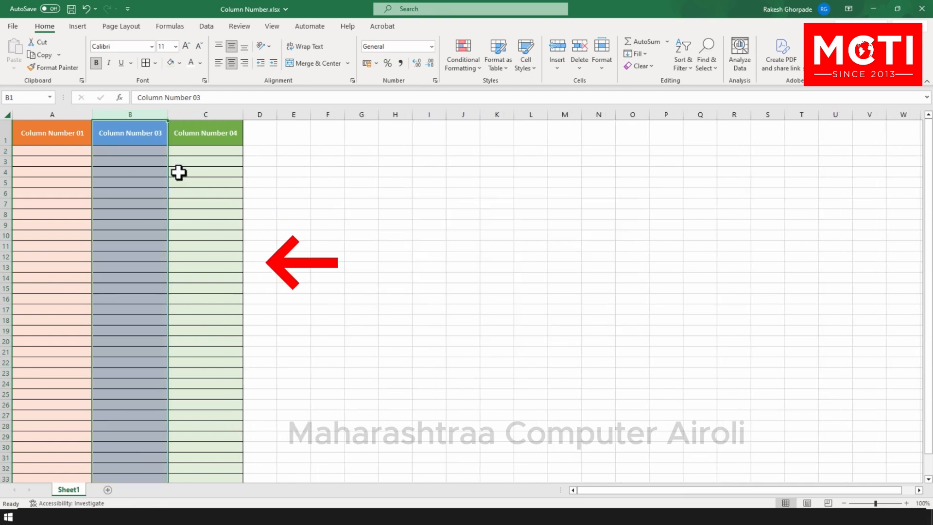
pyautogui.click(295, 344)
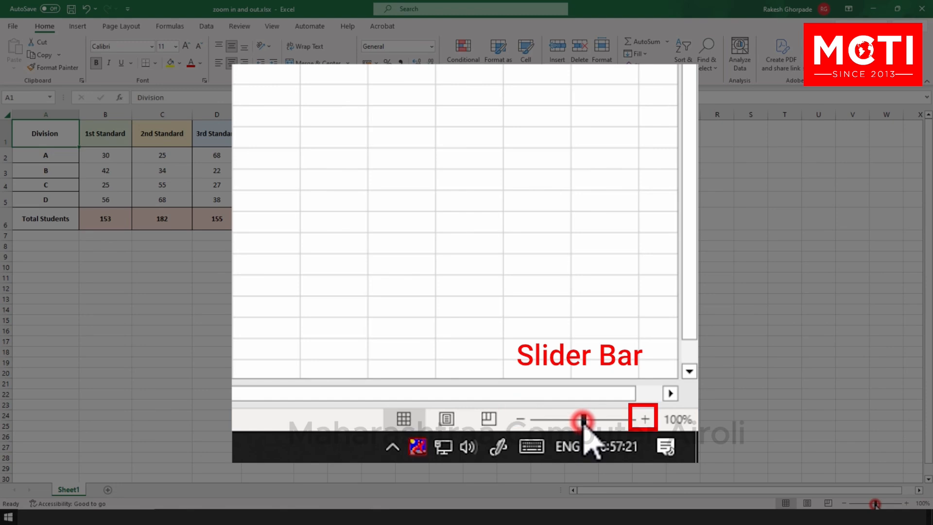
# Step: Zoom the student totals sheet in to 184% and back out to 106%
pyautogui.moveTo(875, 504); pyautogui.dragTo(882, 504)
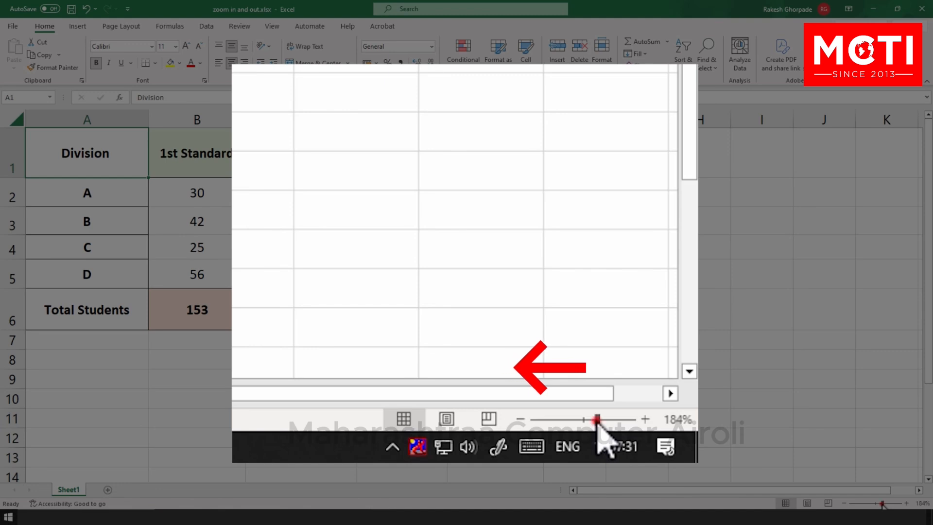
pyautogui.moveTo(883, 503); pyautogui.dragTo(875, 503)
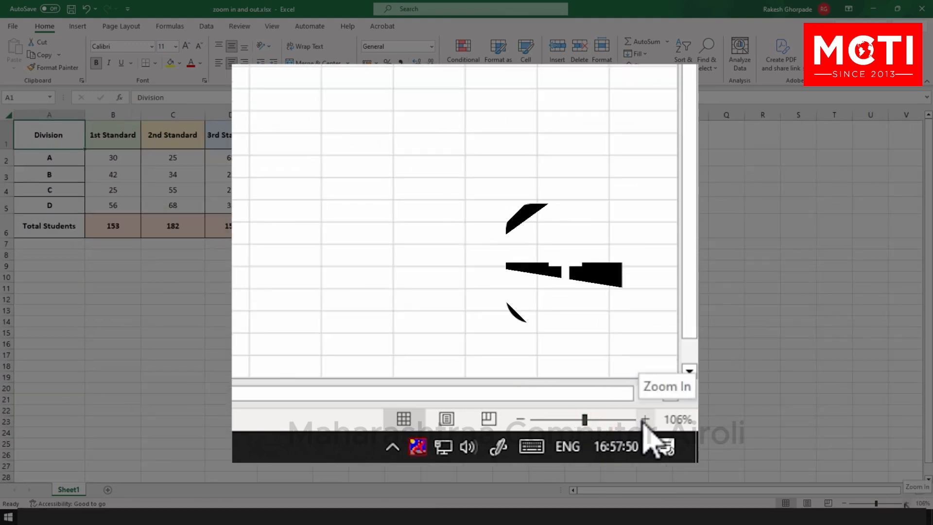
# Step: Zoom the student totals sheet in step by step to 200%
pyautogui.click(905, 503)
pyautogui.click(906, 503)
pyautogui.click(905, 503)
pyautogui.click(906, 503)
pyautogui.click(905, 503)
pyautogui.click(906, 503)
pyautogui.click(906, 503)
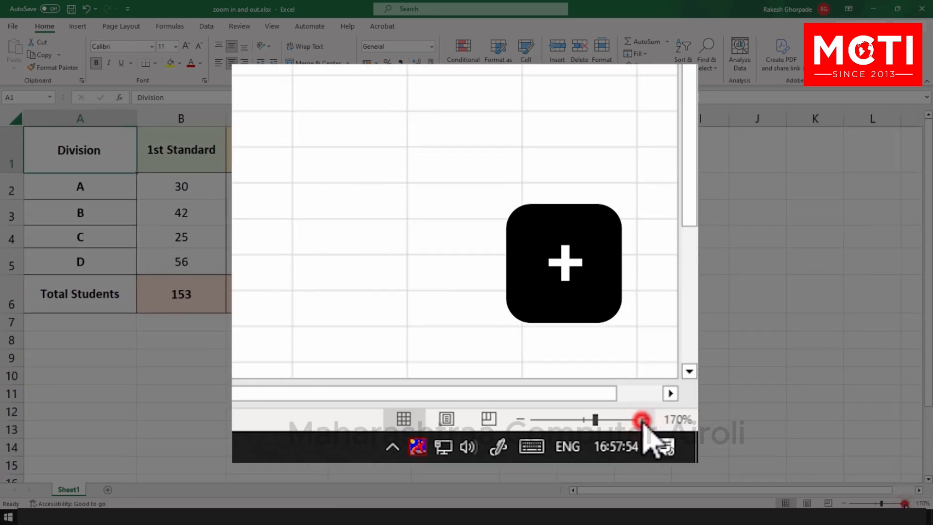
pyautogui.click(905, 503)
pyautogui.click(905, 503)
pyautogui.click(906, 503)
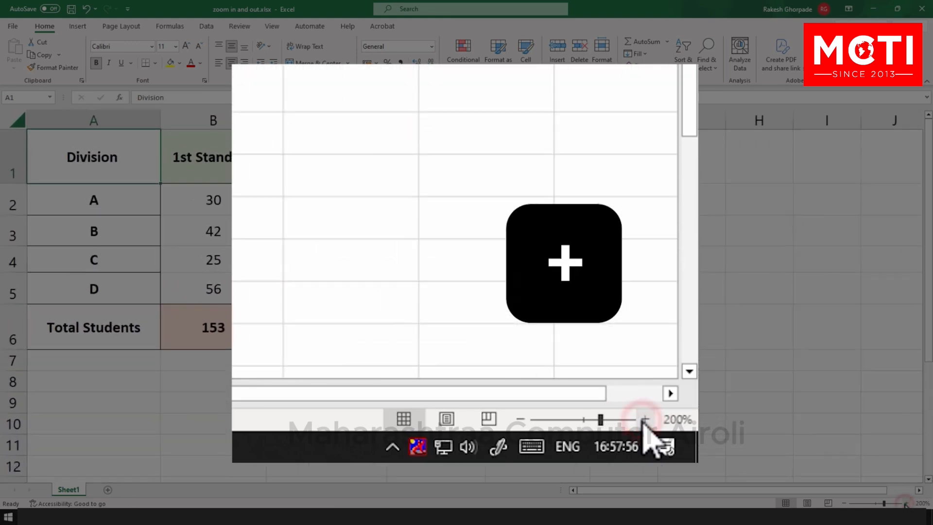
# Step: Zoom the student totals sheet back out step by step to 100%
pyautogui.click(844, 503)
pyautogui.click(845, 504)
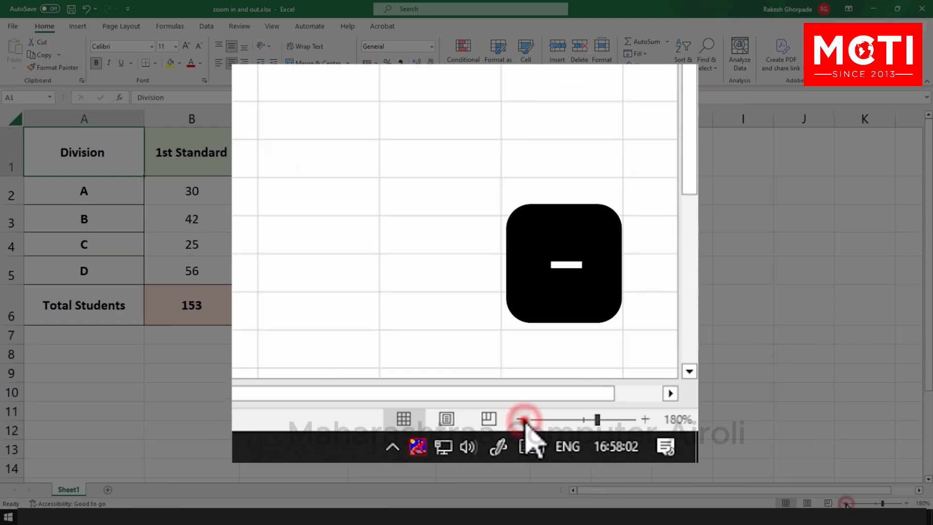
pyautogui.click(845, 503)
pyautogui.click(845, 503)
pyautogui.click(845, 504)
pyautogui.click(845, 504)
pyautogui.click(845, 503)
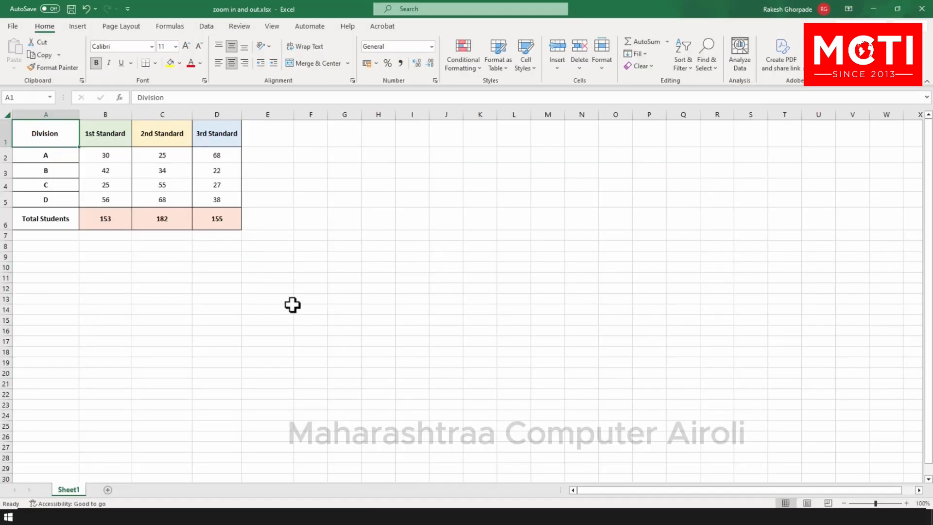
# Step: Zoom the student totals sheet in to 220% and back out again
pyautogui.keyDown('ctrl'); pyautogui.scroll(5, 333, 308); pyautogui.keyUp('ctrl')
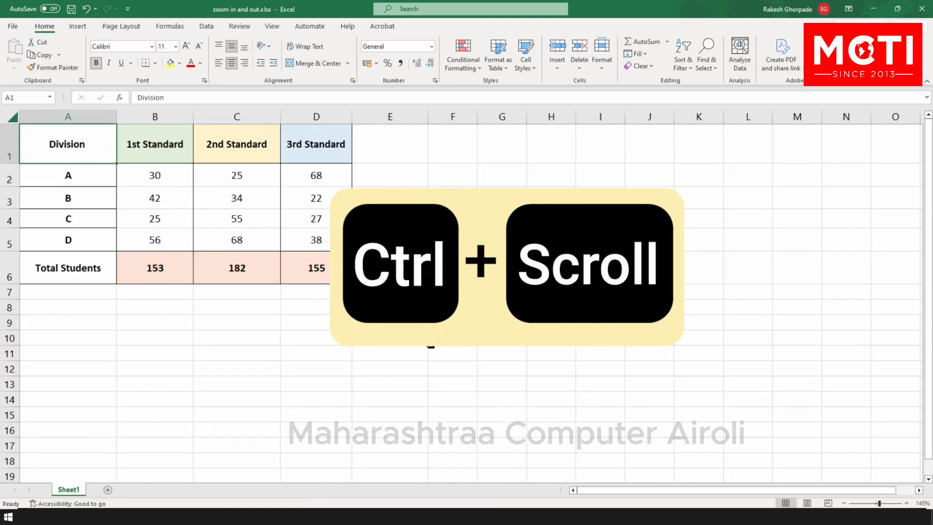
pyautogui.keyDown('ctrl'); pyautogui.scroll(5, 430, 346); pyautogui.keyUp('ctrl')
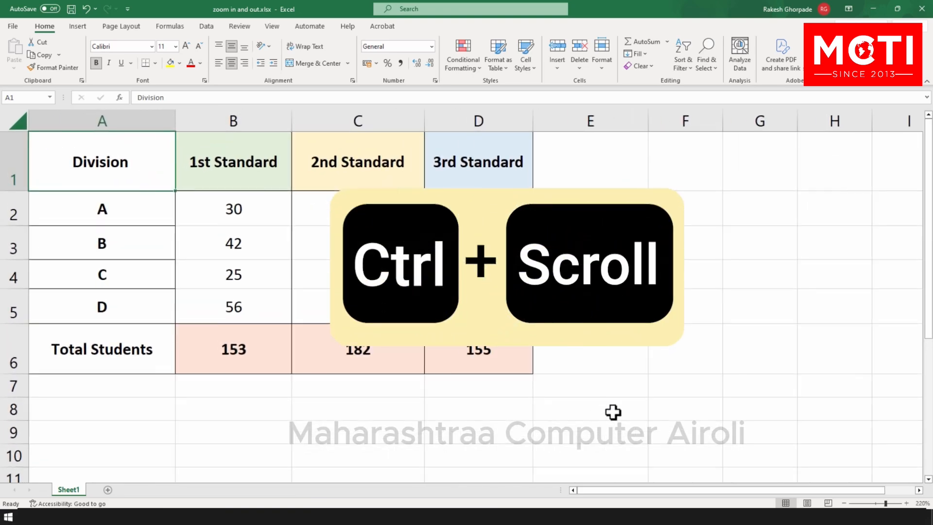
pyautogui.keyDown('ctrl'); pyautogui.scroll(-5, 675, 441); pyautogui.keyUp('ctrl')
pyautogui.keyDown('ctrl'); pyautogui.scroll(-5, 632, 416); pyautogui.keyUp('ctrl')
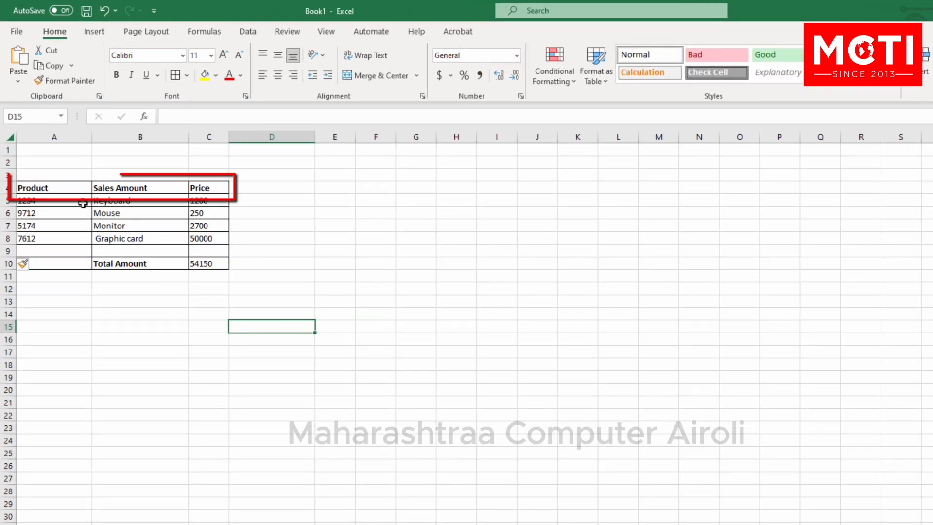
# Step: Apply the 60% - Accent4 cell style to the Product, Sales Amount and Price header cells A4:C4
pyautogui.moveTo(45, 144); pyautogui.dragTo(136, 145)
pyautogui.moveTo(176, 188); pyautogui.dragTo(196, 188)
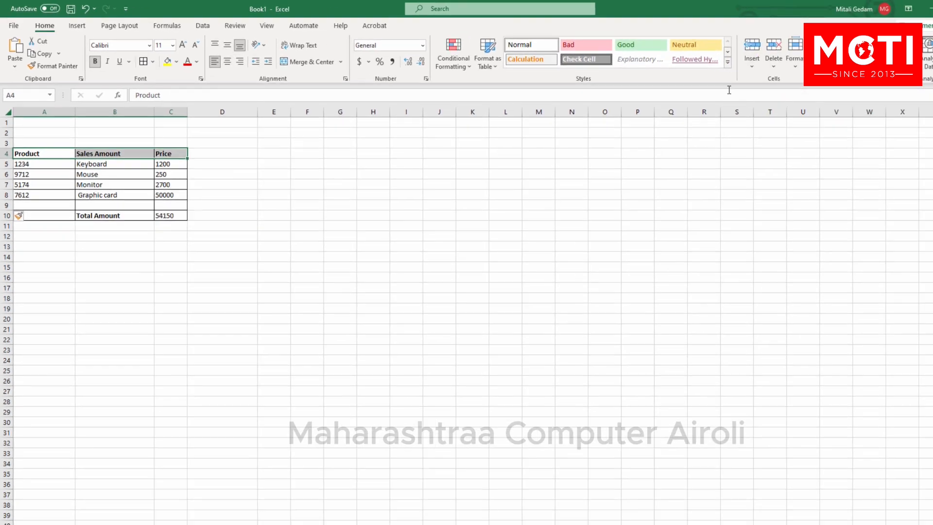
pyautogui.click(728, 61)
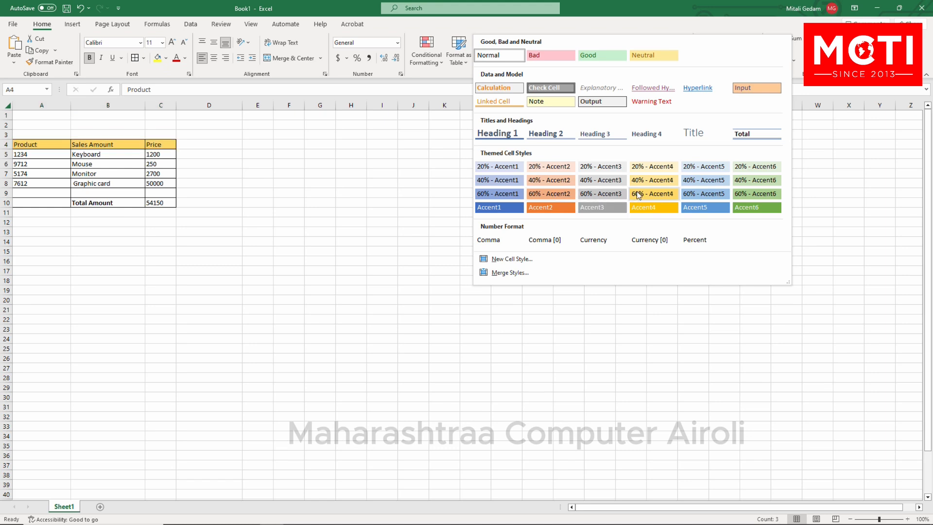
pyautogui.click(653, 193)
pyautogui.click(235, 199)
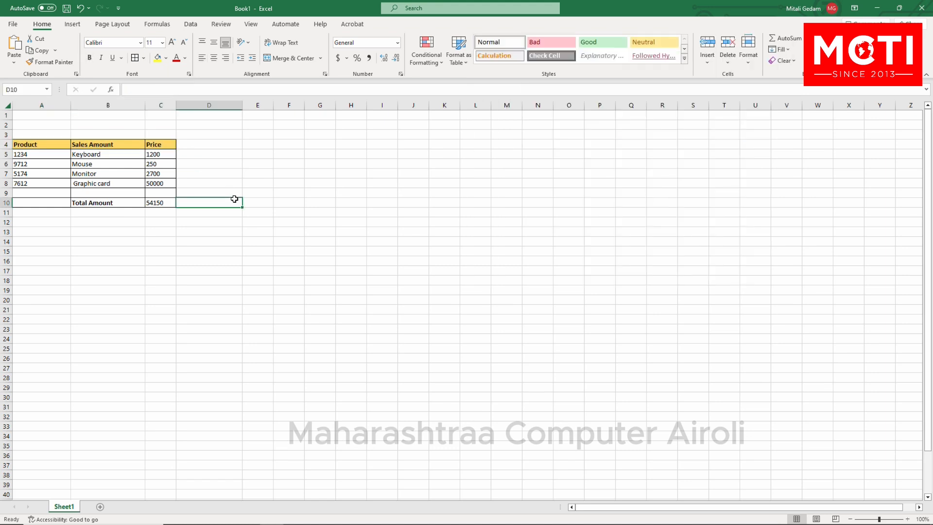
# Step: Apply the Note cell style to the Total Amount cells B10:C10
pyautogui.moveTo(101, 202); pyautogui.dragTo(162, 204)
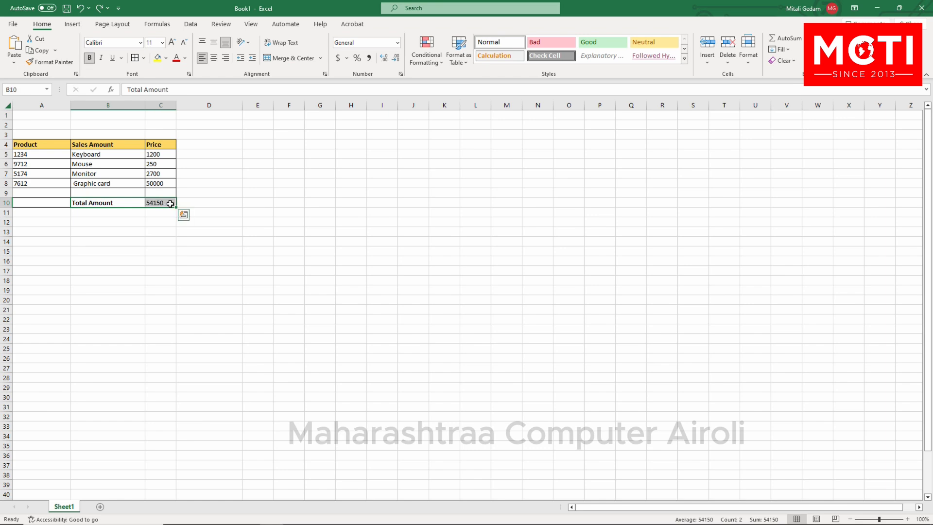
pyautogui.click(684, 59)
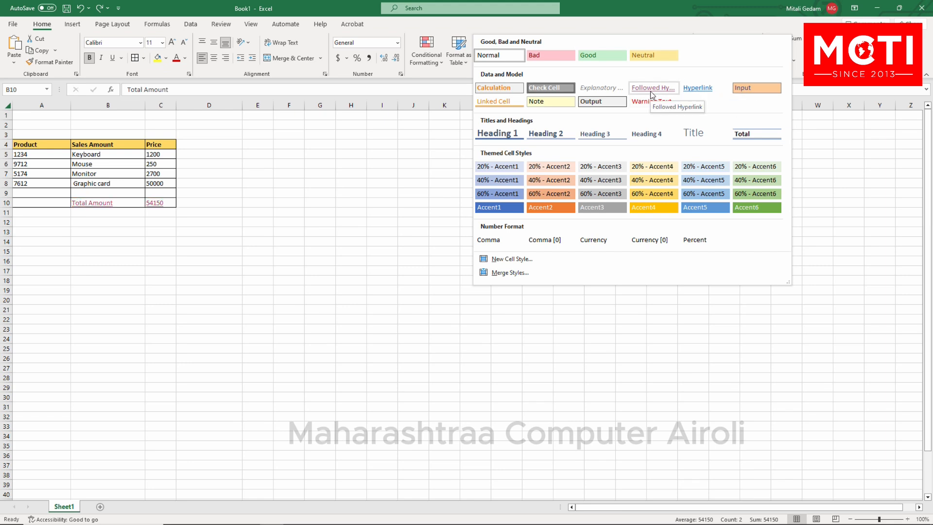
pyautogui.click(551, 101)
# Step: Apply the 60% - Accent3 cell style to the Mouse row, A6:C6
pyautogui.moveTo(25, 163); pyautogui.dragTo(170, 163)
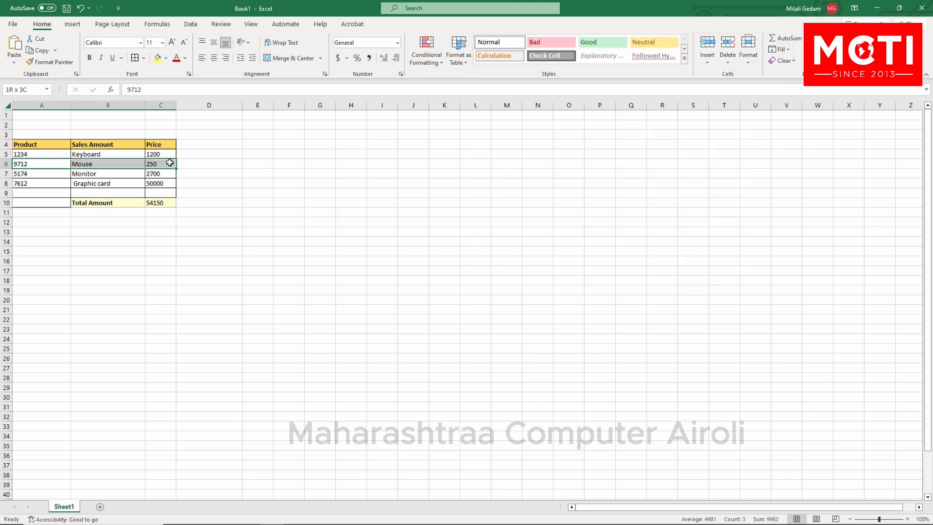
pyautogui.click(684, 58)
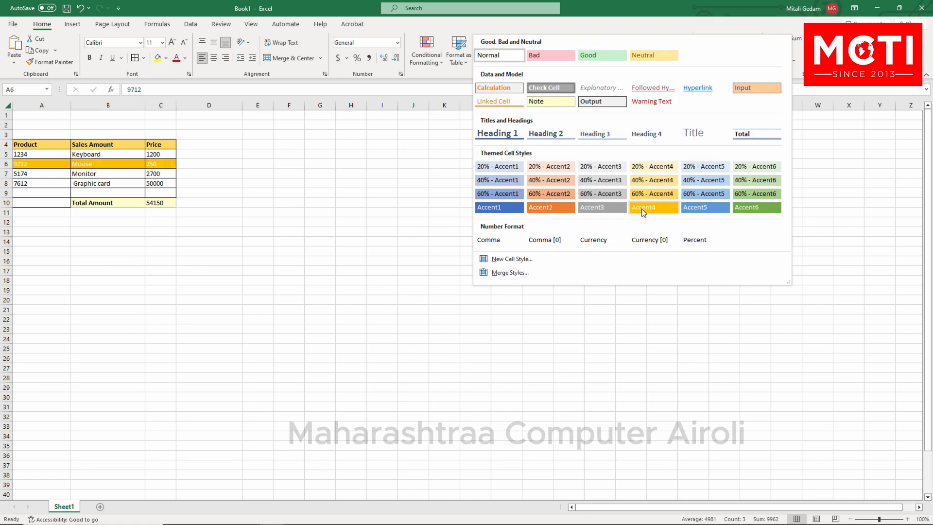
pyautogui.click(582, 195)
pyautogui.click(849, 202)
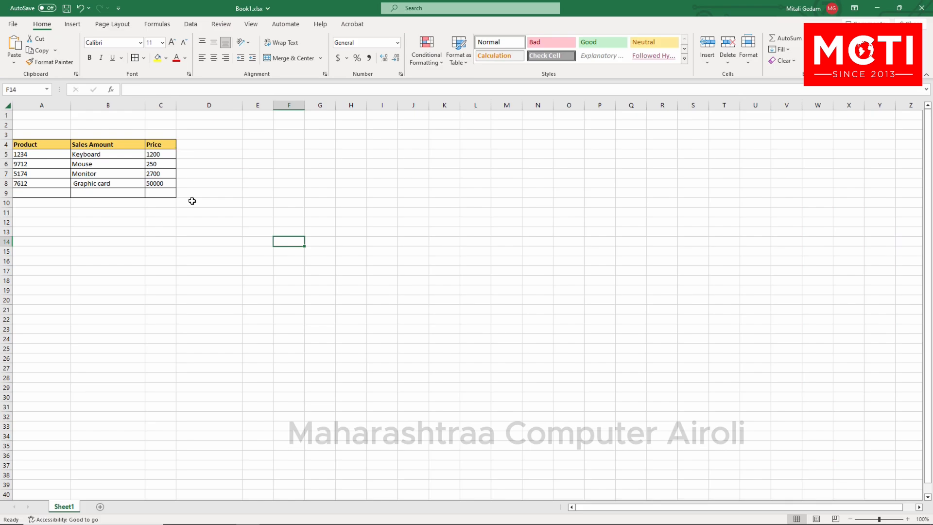
# Step: Use AutoSum's Max function in cell C11 to find the highest value in C5:C10
pyautogui.click(154, 213)
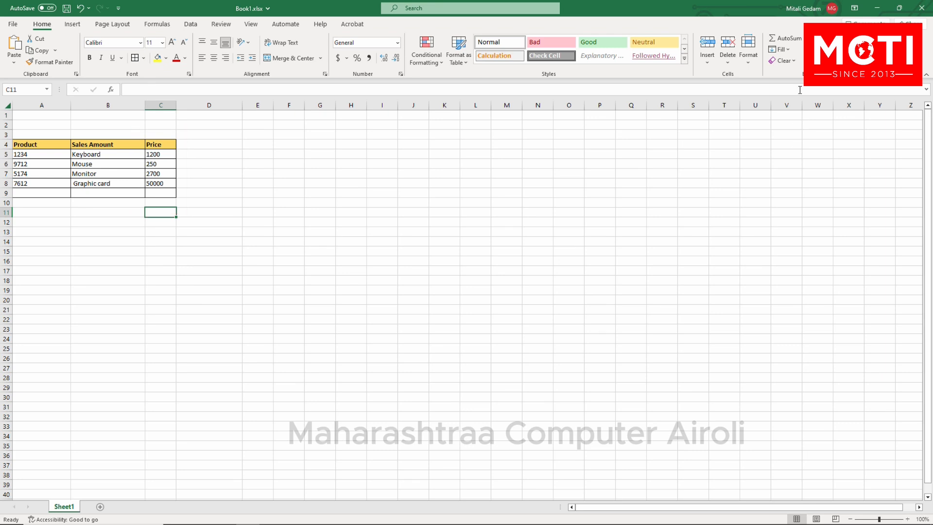
pyautogui.click(808, 38)
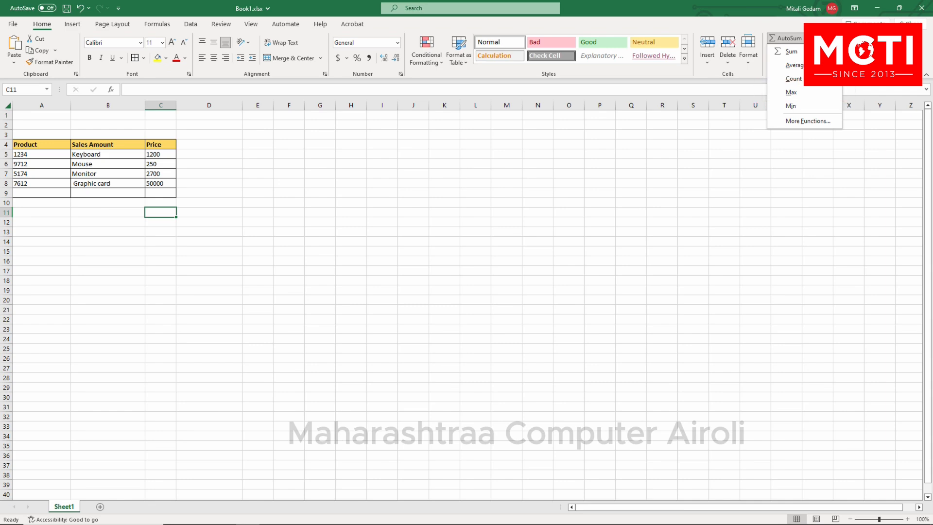
pyautogui.click(797, 92)
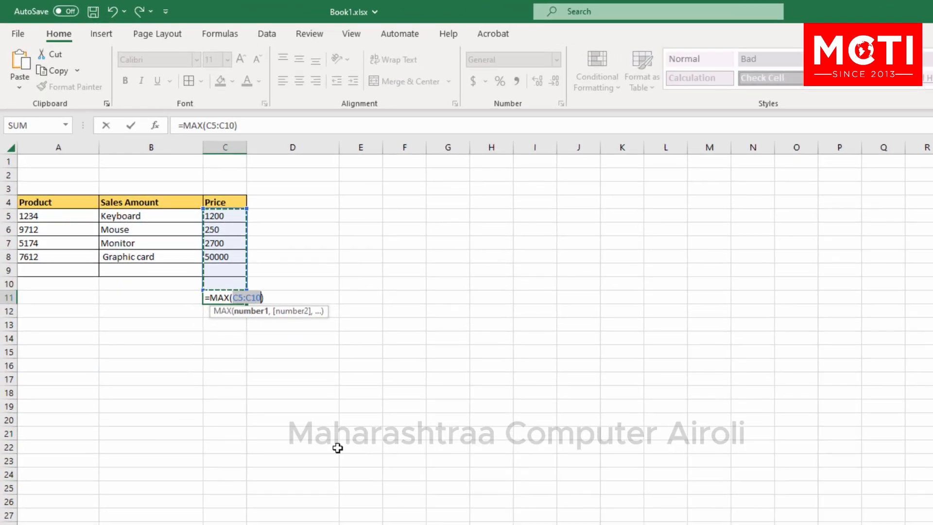
pyautogui.press('Return')
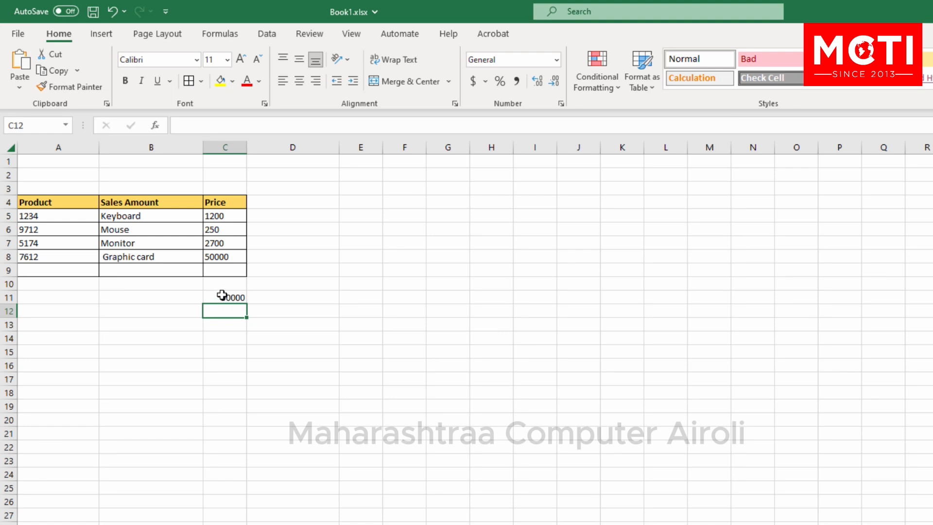
# Step: Change the Monitor price in cell C7 to 270000
pyautogui.click(234, 245)
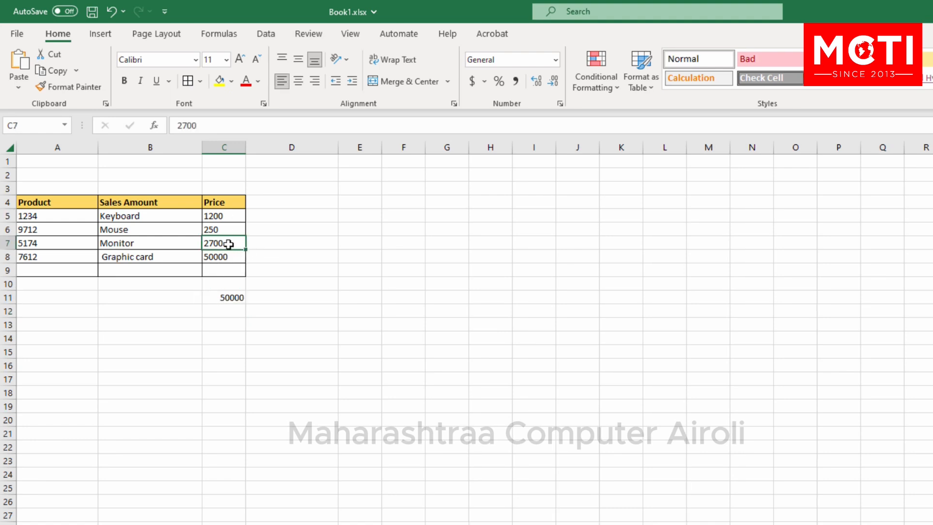
pyautogui.doubleClick(229, 244)
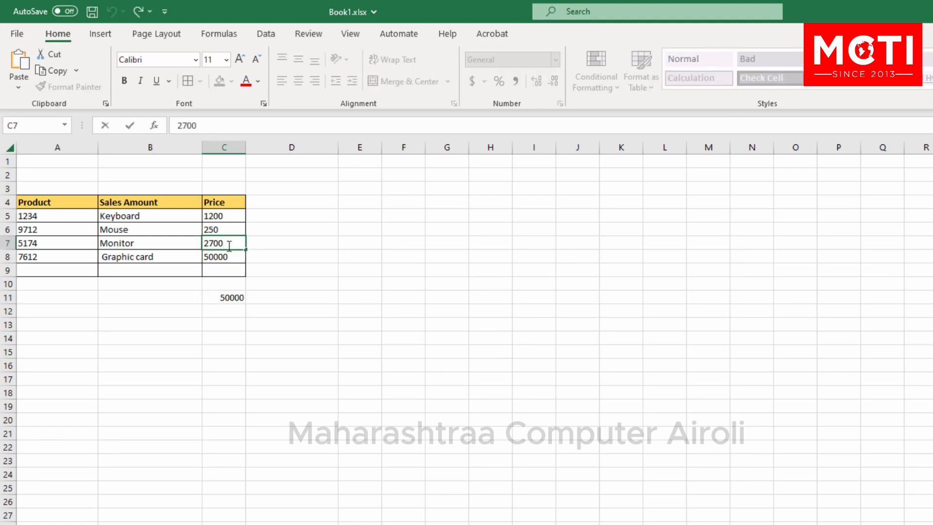
pyautogui.write('00')
pyautogui.press('Return')
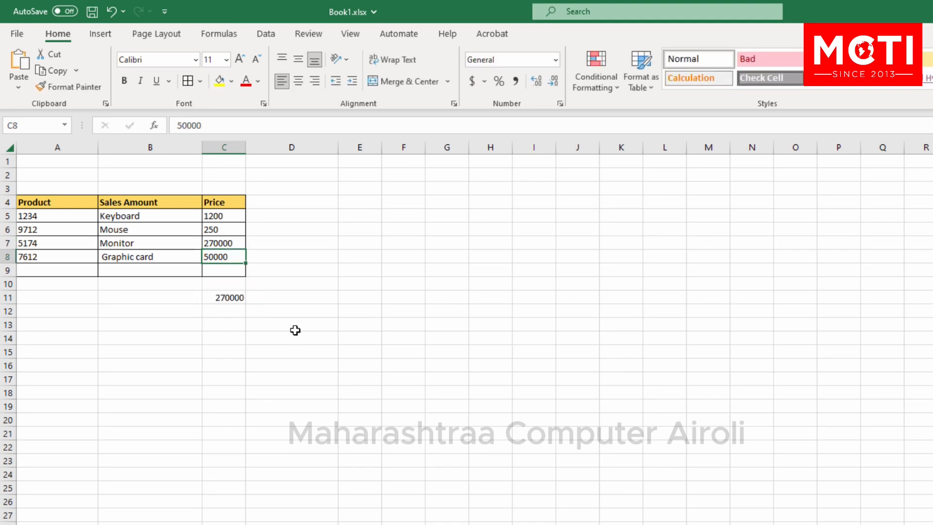
pyautogui.click(294, 313)
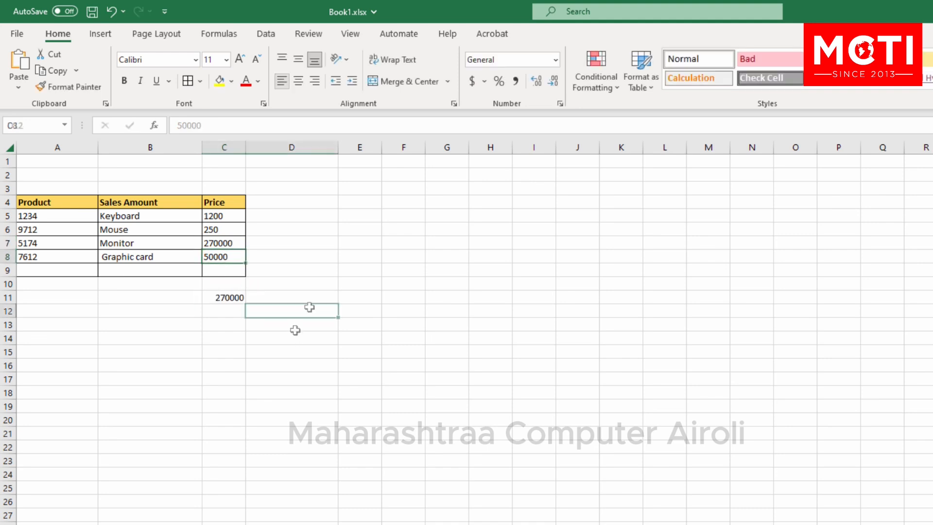
# Step: Clear cell C11 and enter the formula =MAX(C4:C9) there manually
pyautogui.click(222, 298)
pyautogui.press('Delete')
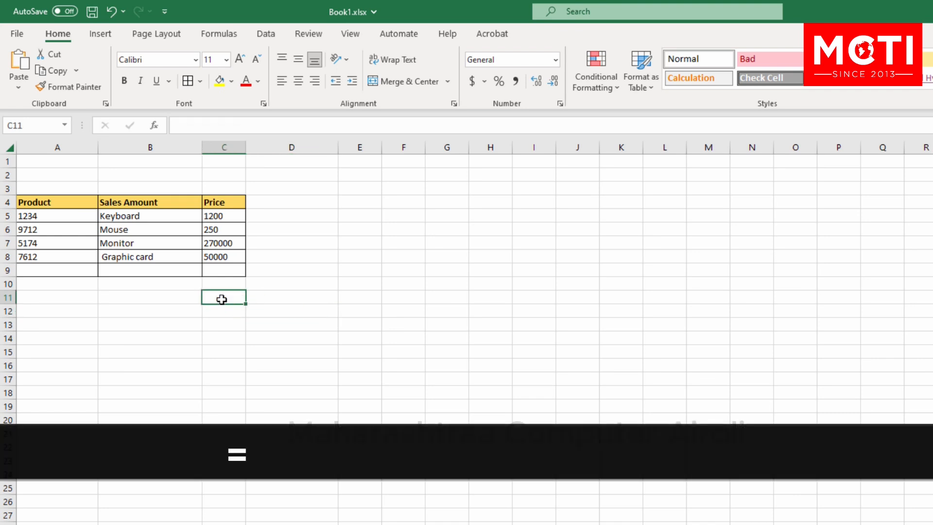
pyautogui.write('=MAX(')
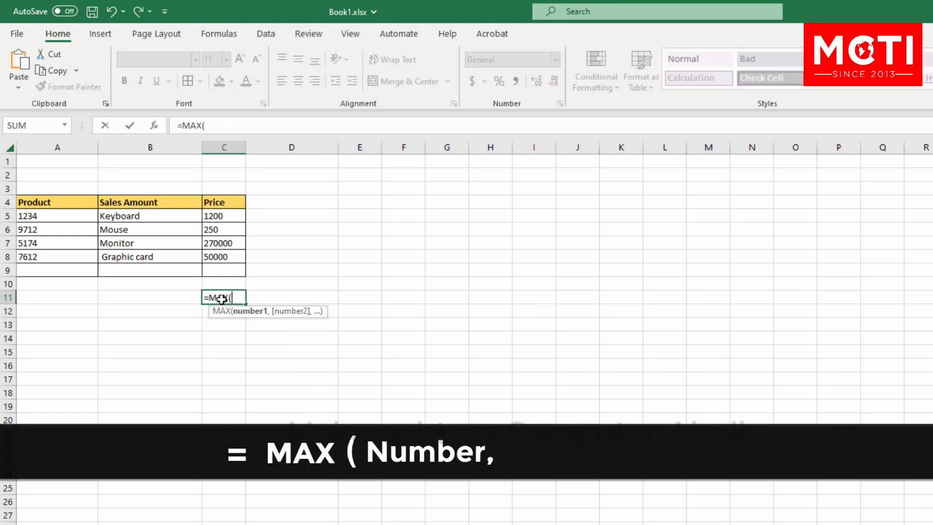
pyautogui.write('C4')
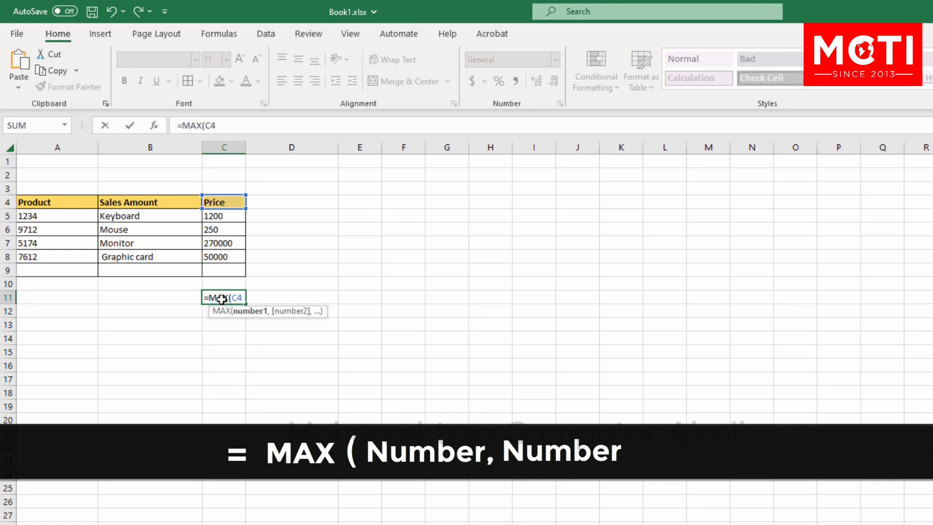
pyautogui.write(':C9)')
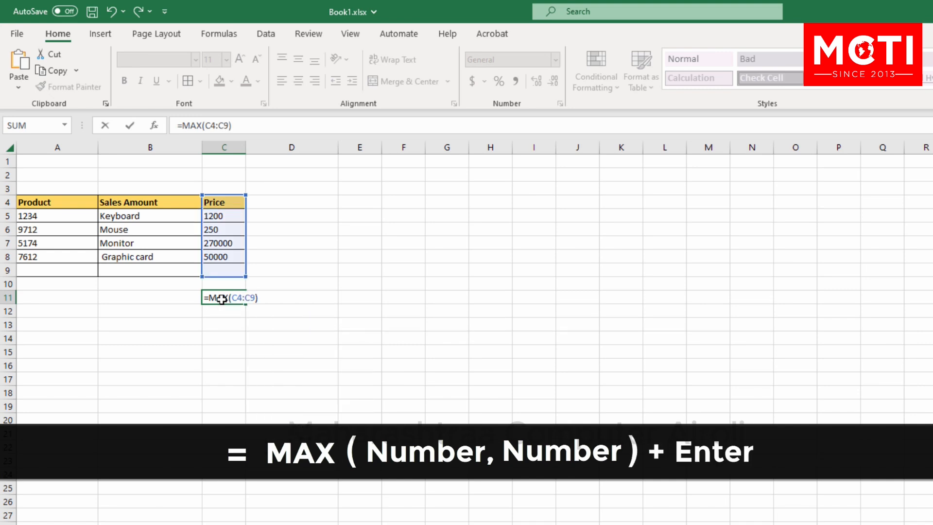
pyautogui.press('Return')
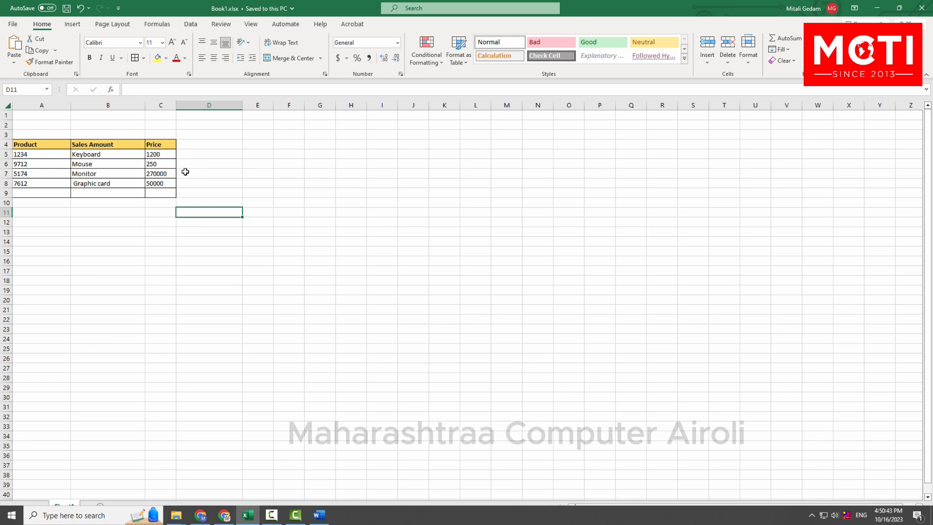
# Step: Enter =MIN(C5:C11) in cell C12 and change the Keyboard price in C5 to 12
pyautogui.click(161, 219)
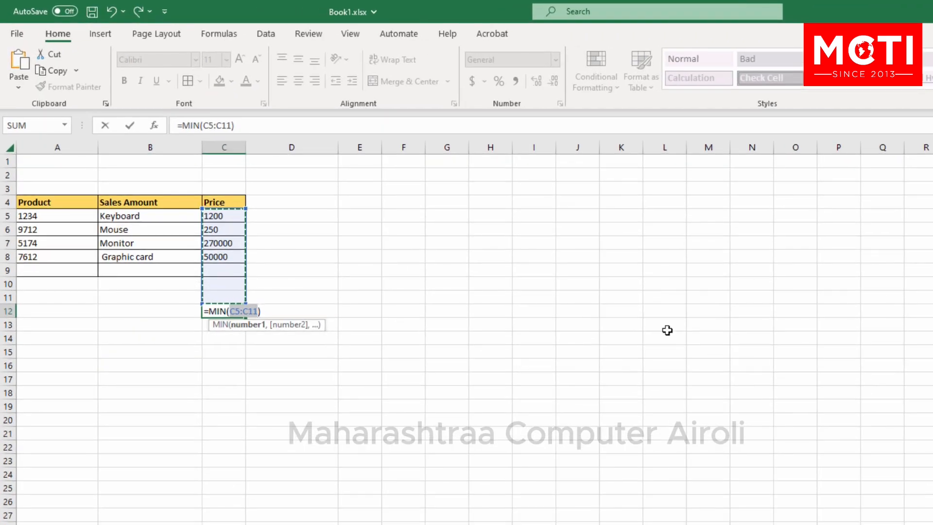
pyautogui.press('Return')
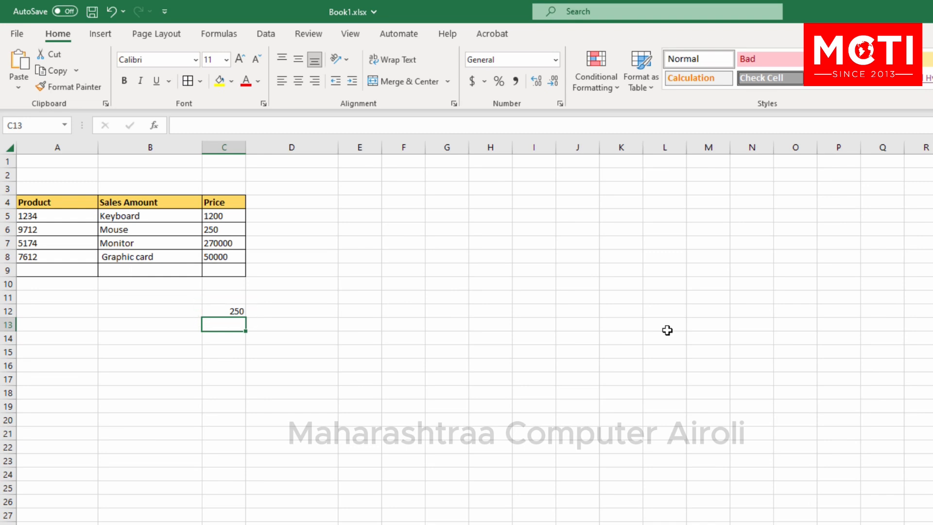
pyautogui.doubleClick(227, 215)
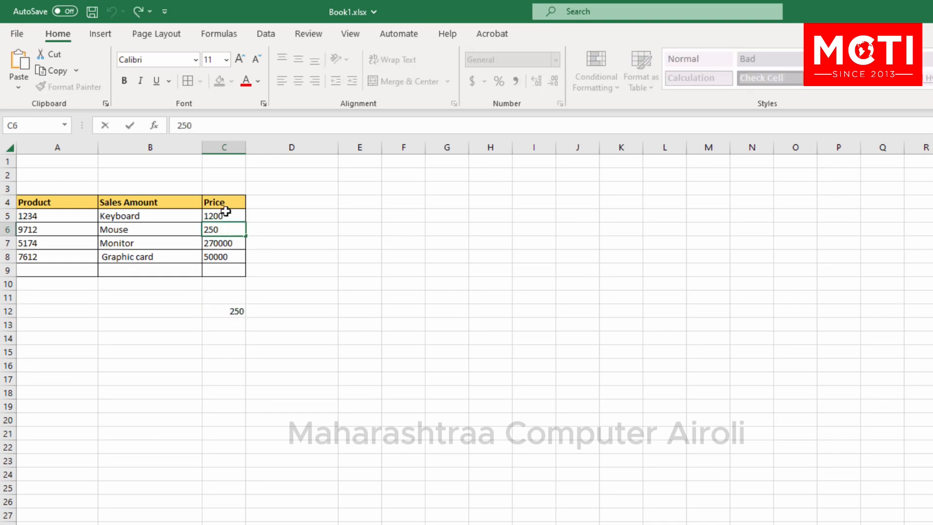
pyautogui.click(288, 284)
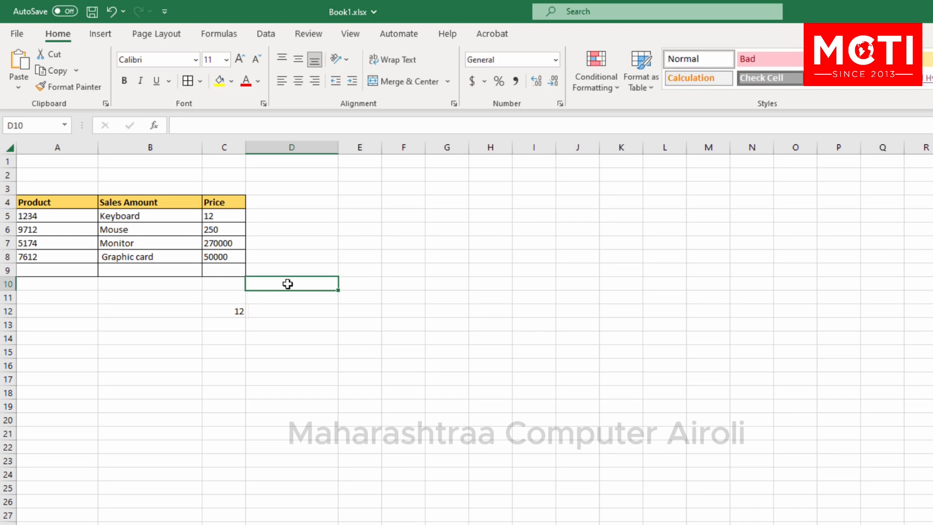
# Step: Enter the formula =MIN(C5:C10) in cell C12 to find the lowest price
pyautogui.click(236, 308)
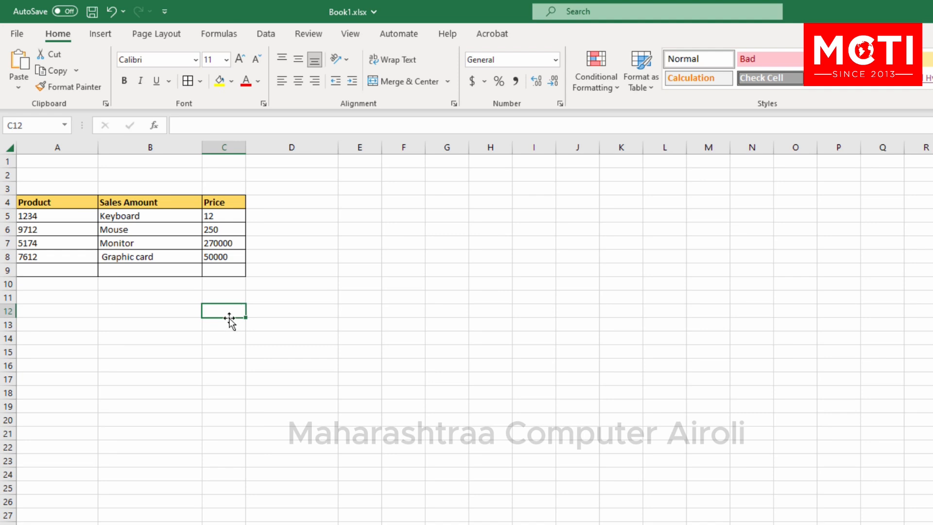
pyautogui.write('=M')
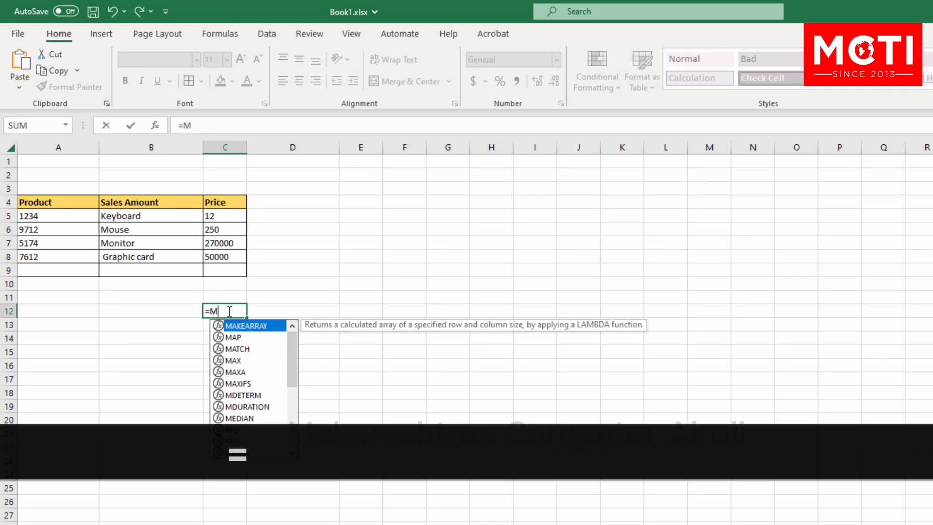
pyautogui.write('IN(C')
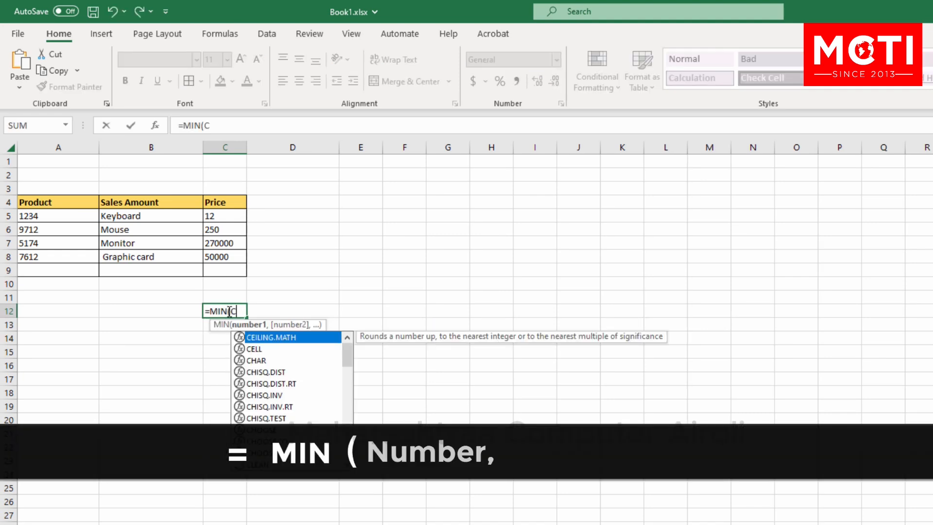
pyautogui.write('2')
pyautogui.press('BackSpace')
pyautogui.write('5')
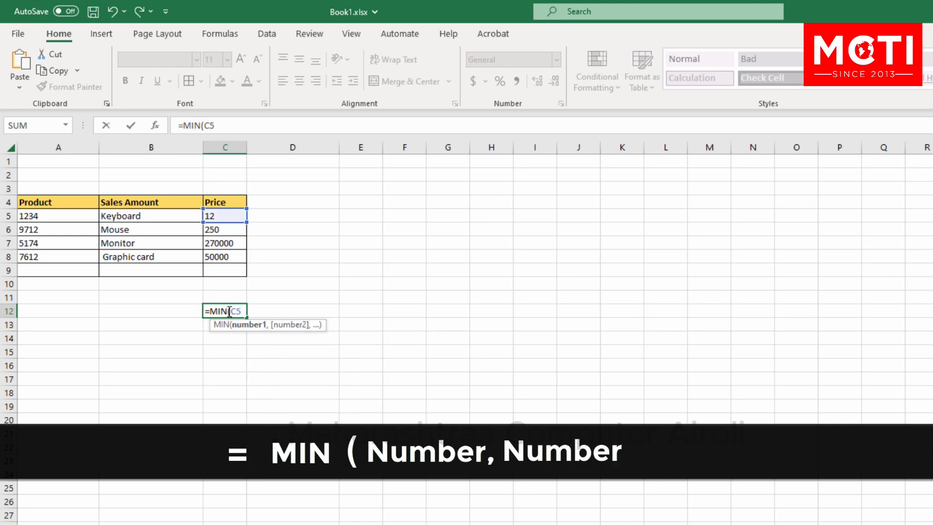
pyautogui.write(':C10)')
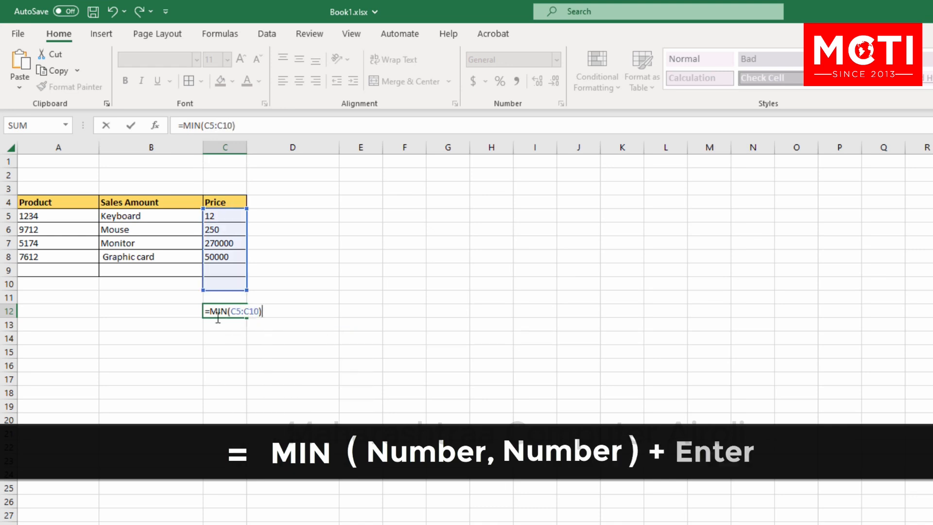
pyautogui.press('Return')
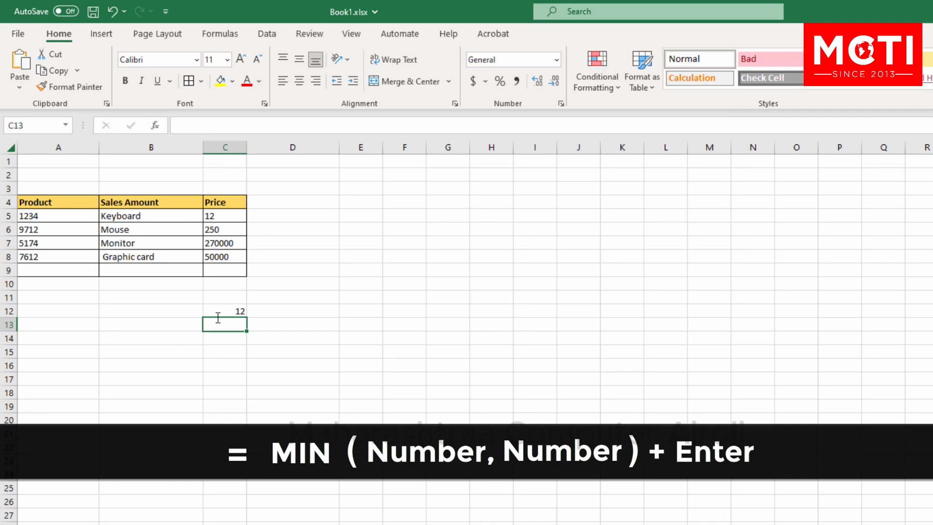
# Step: Change the Keyboard price in cell C5 to 1200
pyautogui.click(219, 215)
pyautogui.write('1200')
pyautogui.press('Return')
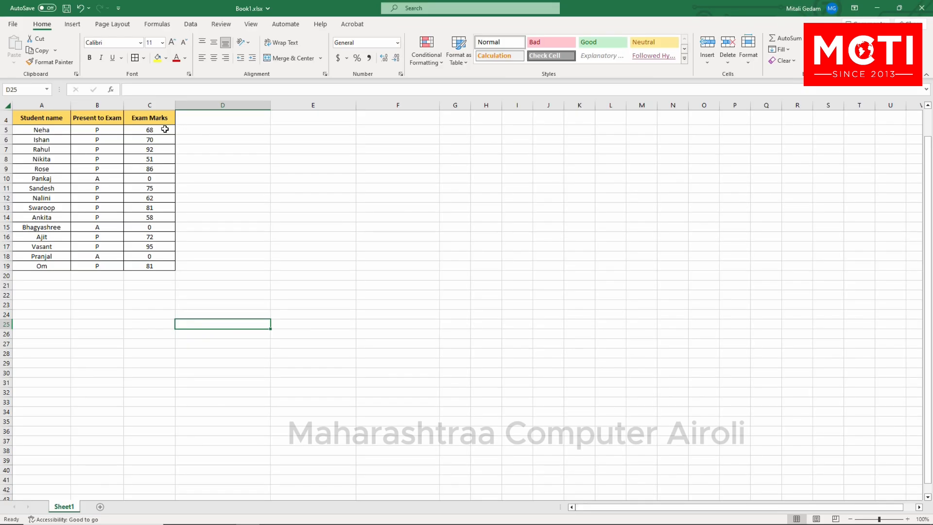
# Step: Use AutoSum's Average function on the exam marks in C5:C19 to put their average in C20
pyautogui.moveTo(165, 129); pyautogui.dragTo(162, 266)
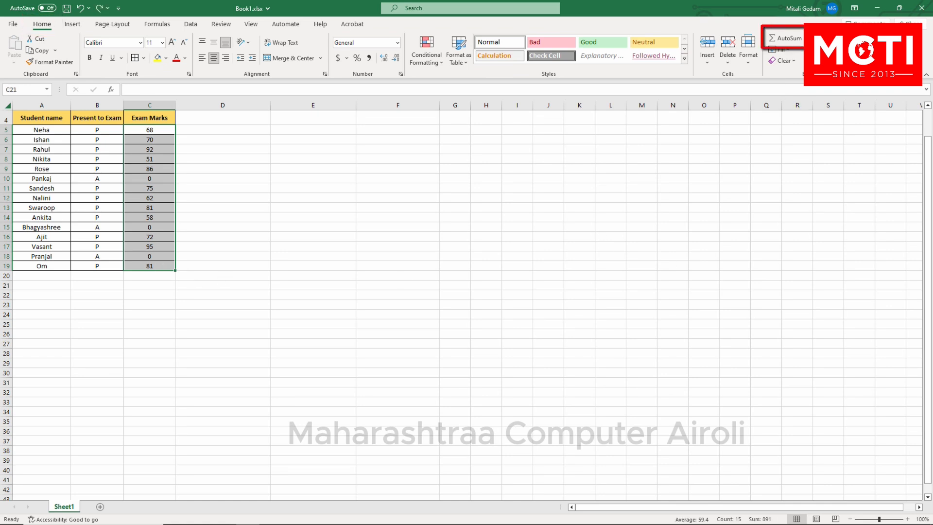
pyautogui.click(807, 38)
pyautogui.click(808, 65)
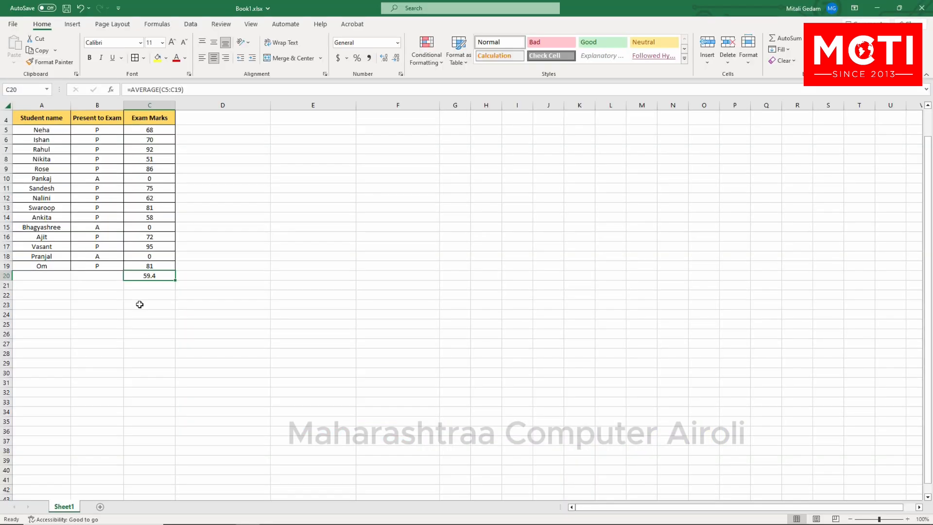
# Step: Enter =AVERAGEIF(C5:C19,">0") in cell C23 to average only the exam marks above zero
pyautogui.press('Down')
pyautogui.doubleClick(140, 304)
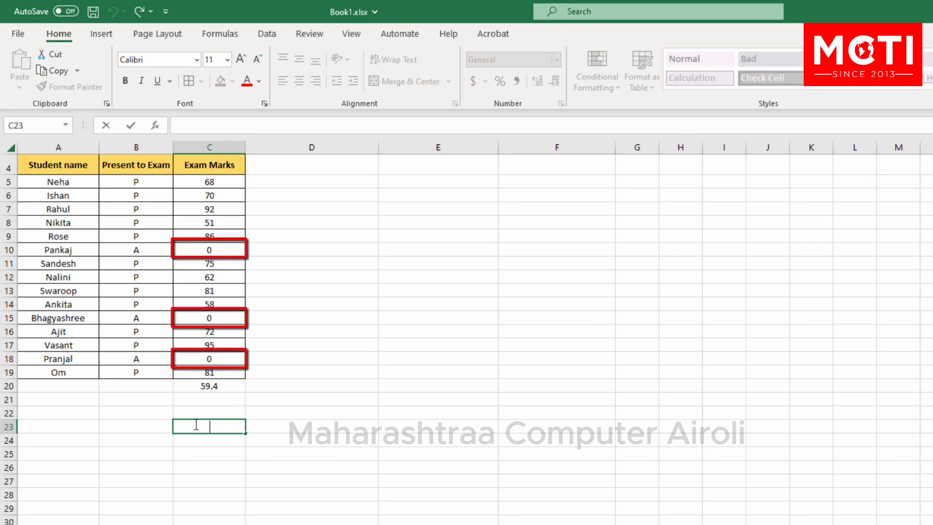
pyautogui.doubleClick(196, 424)
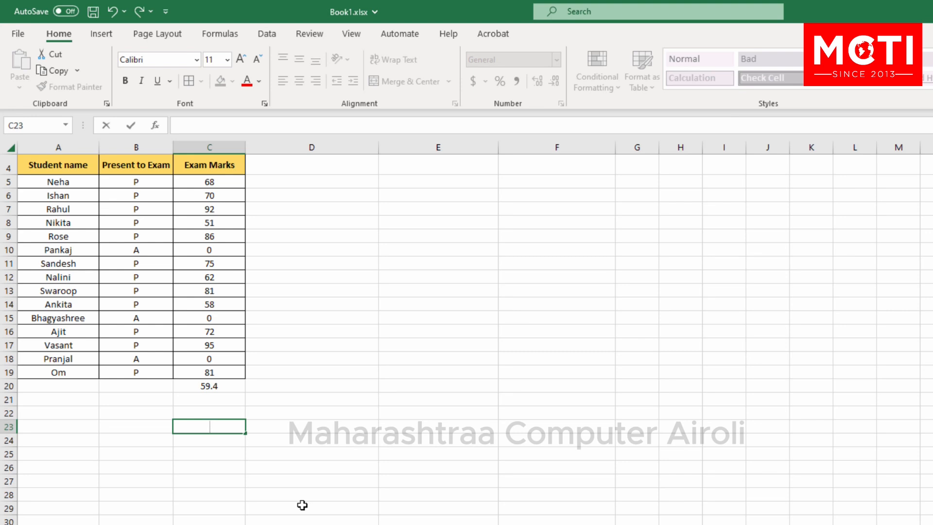
pyautogui.write('=')
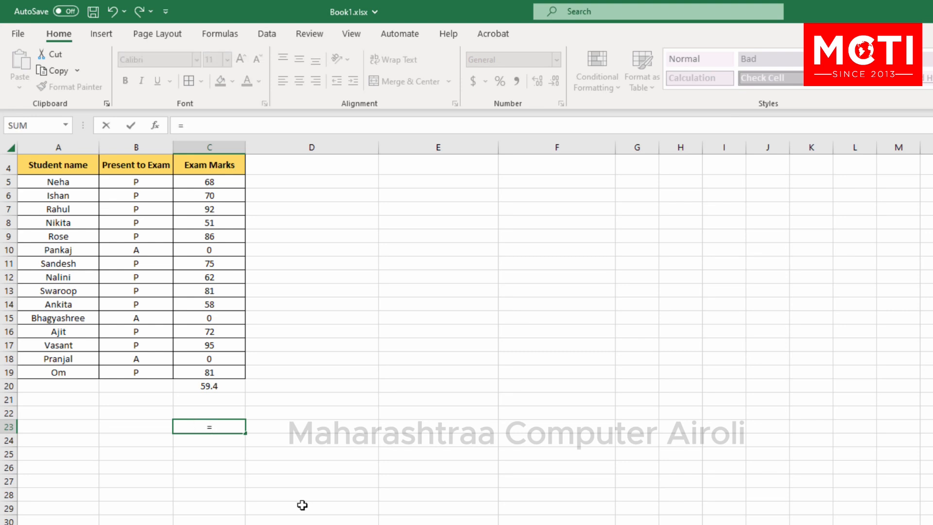
pyautogui.write('AVERAGEIF')
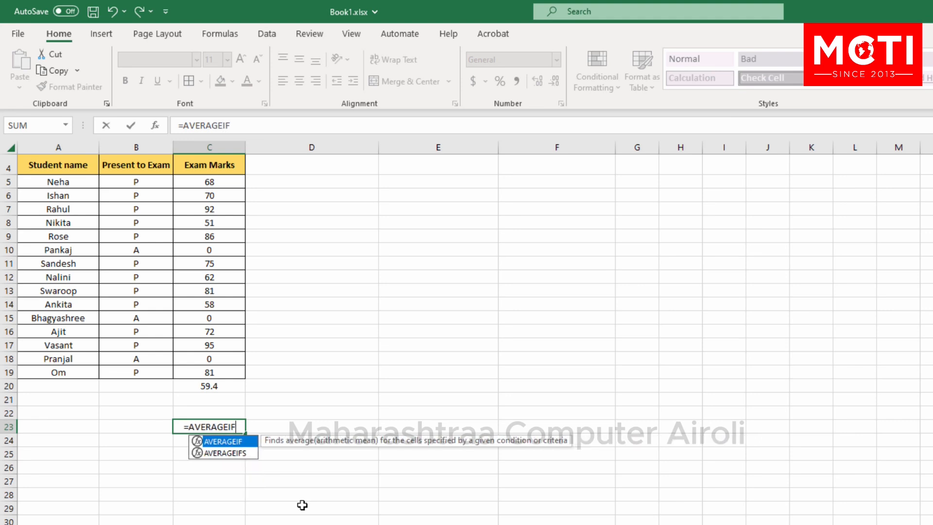
pyautogui.write('(')
pyautogui.moveTo(209, 181); pyautogui.dragTo(206, 375)
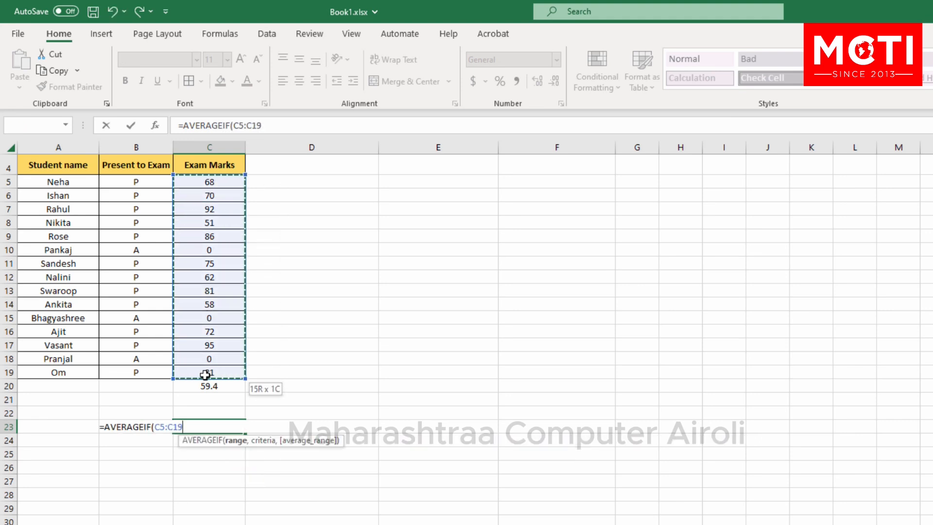
pyautogui.write(',')
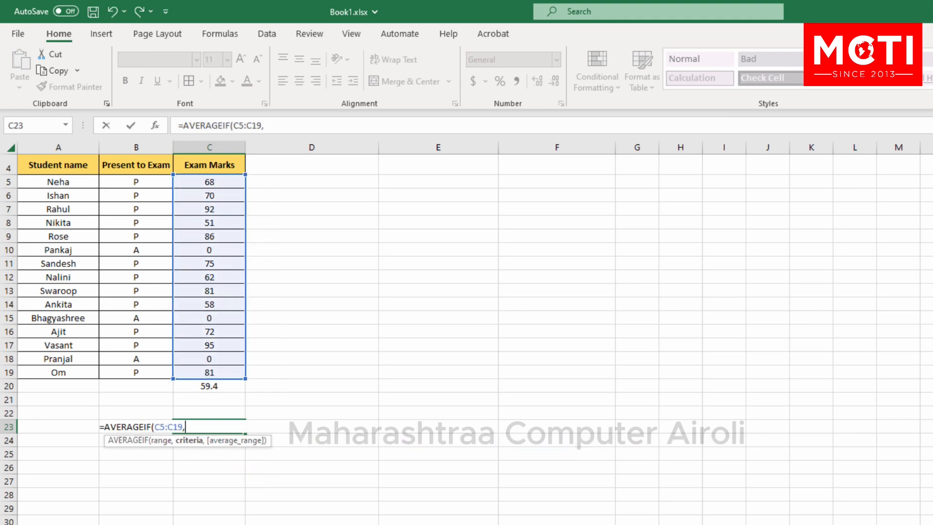
pyautogui.write('"')
pyautogui.write('>')
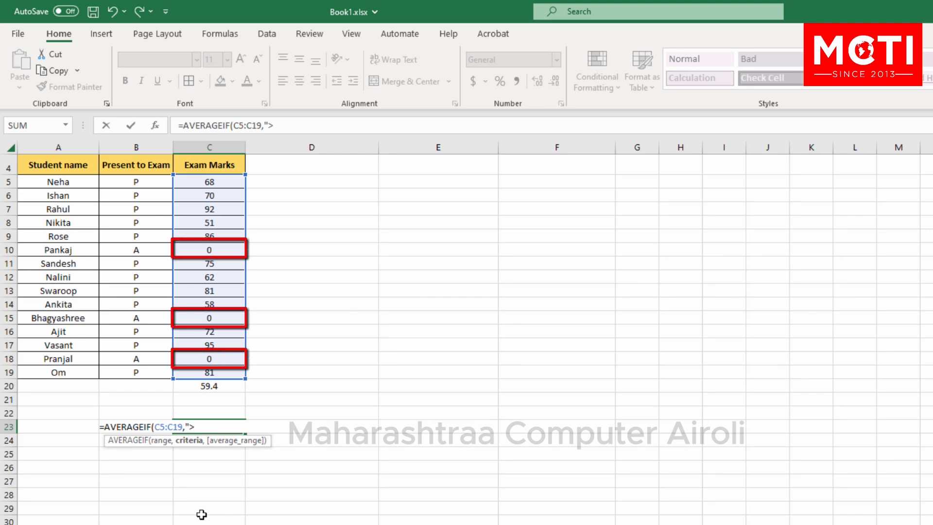
pyautogui.write('0')
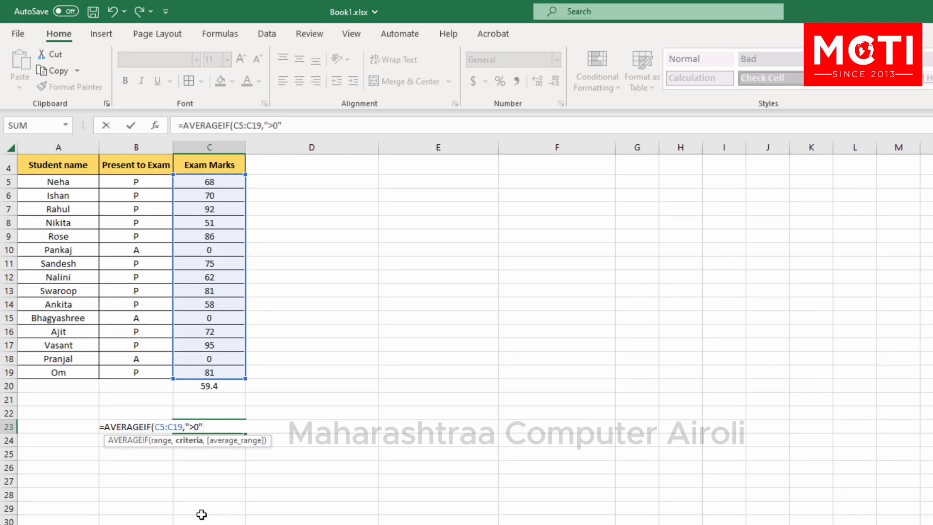
pyautogui.write('")')
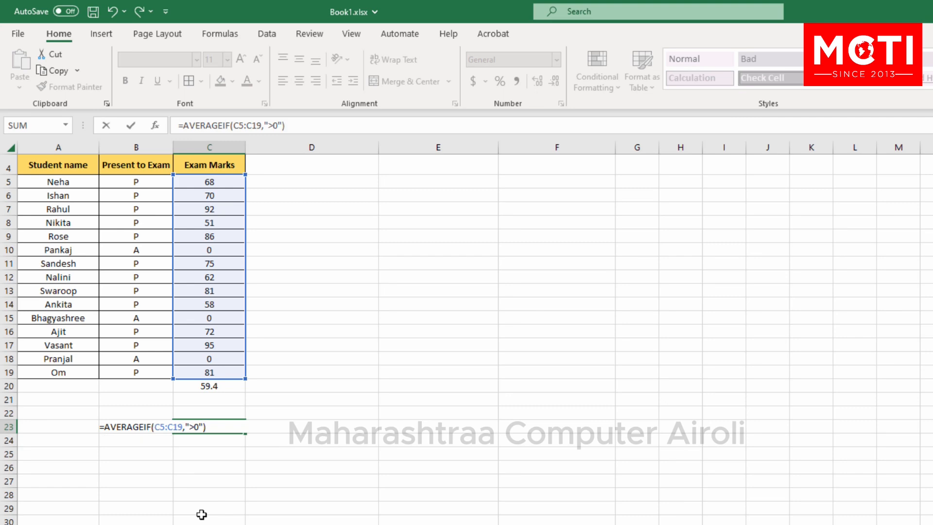
pyautogui.press('Return')
pyautogui.press('Up')
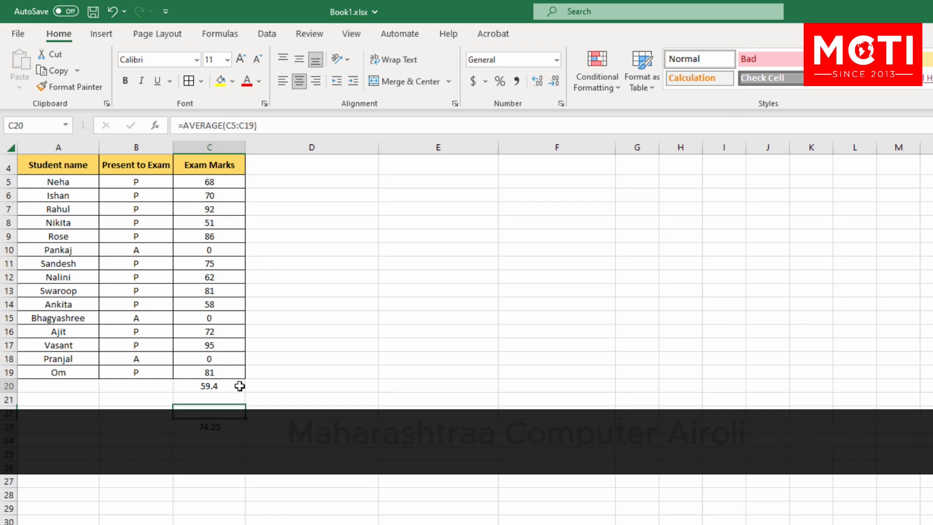
# Step: Clear the zero marks in C10, C15 and C18 and compare the two averages in C20 and C23
pyautogui.click(243, 387)
pyautogui.click(219, 359)
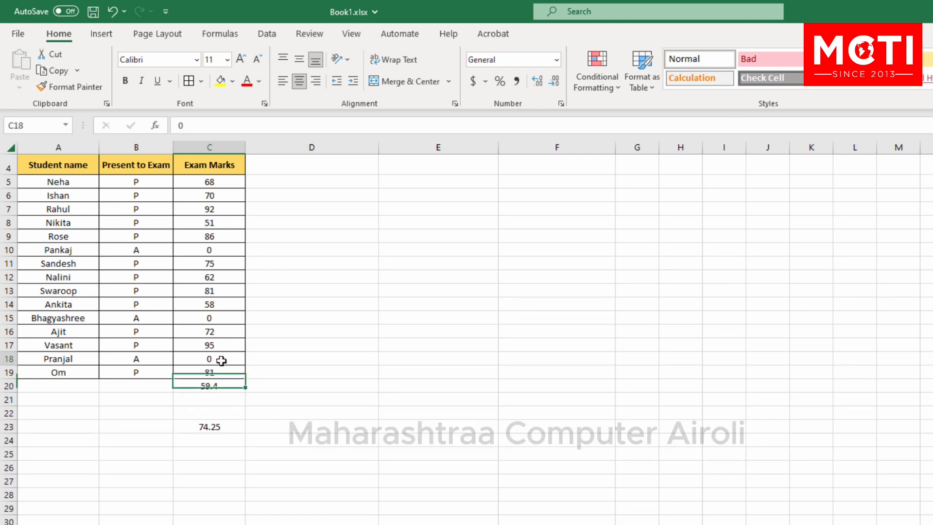
pyautogui.keyDown('ctrl'); pyautogui.click(224, 318); pyautogui.keyUp('ctrl')
pyautogui.keyDown('ctrl'); pyautogui.click(217, 253); pyautogui.keyUp('ctrl')
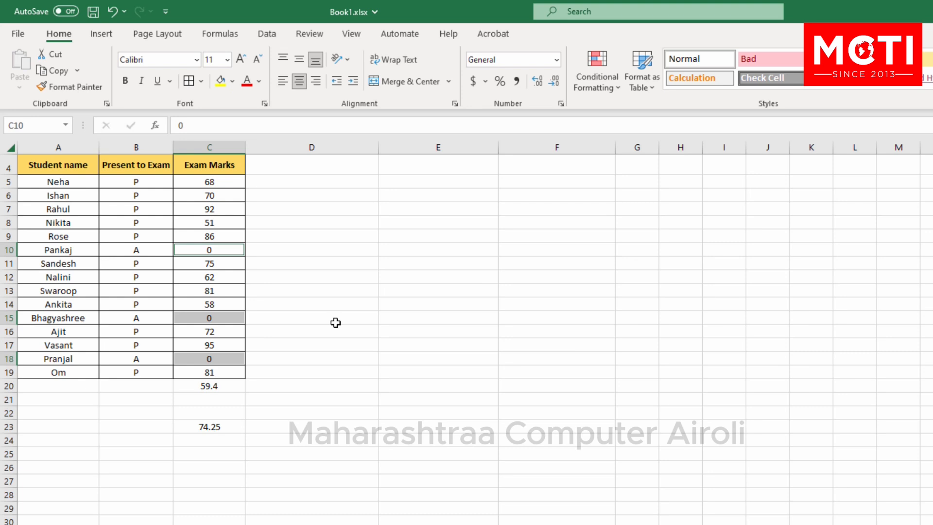
pyautogui.press('Delete')
pyautogui.click(220, 389)
pyautogui.keyDown('ctrl'); pyautogui.click(214, 427); pyautogui.keyUp('ctrl')
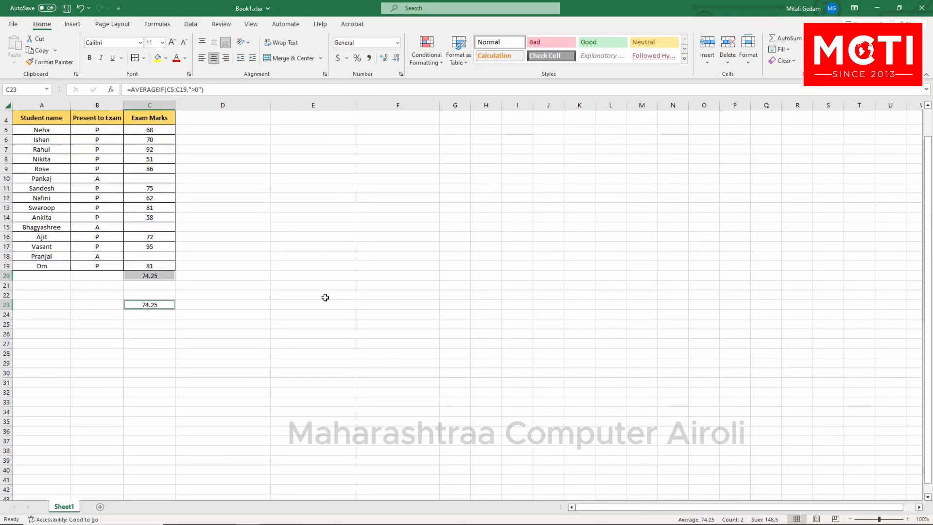
pyautogui.click(418, 372)
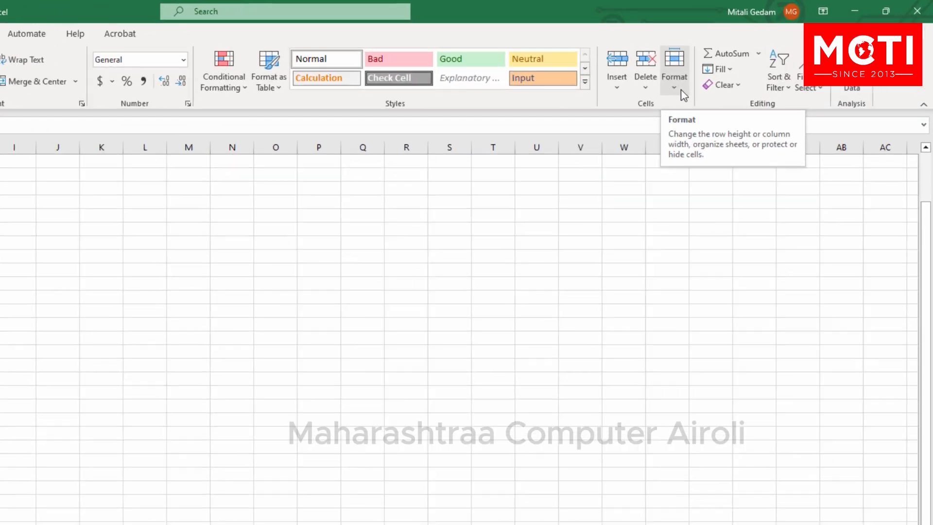
# Step: Set the width of column A to 15 in the blank workbook
pyautogui.click(753, 63)
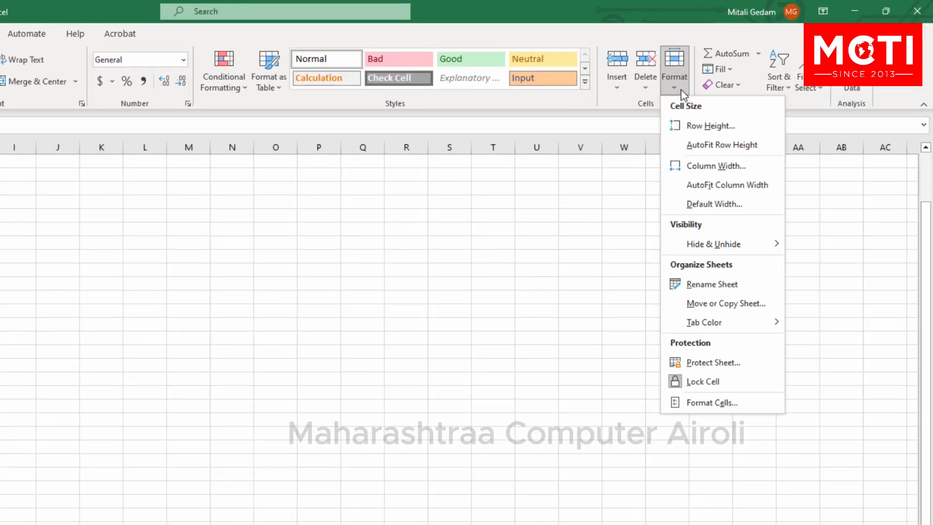
pyautogui.click(698, 167)
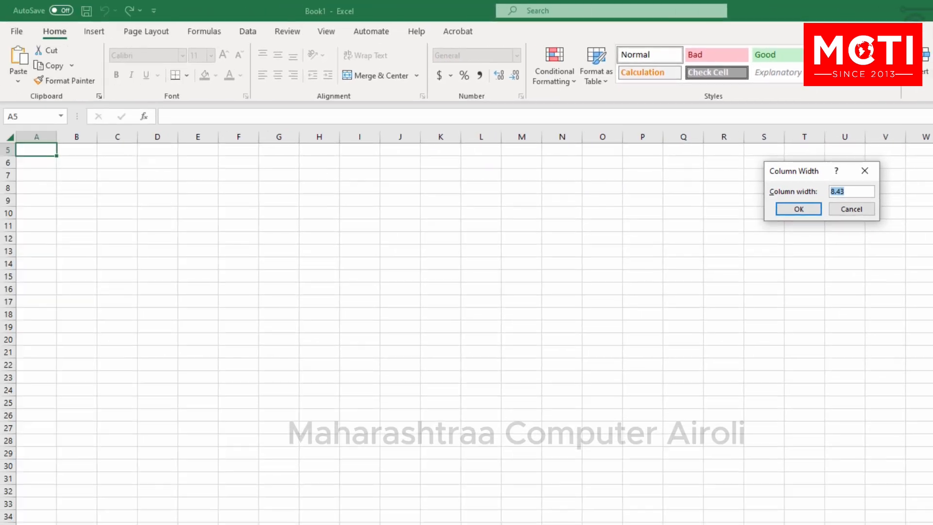
pyautogui.write('15')
pyautogui.click(799, 209)
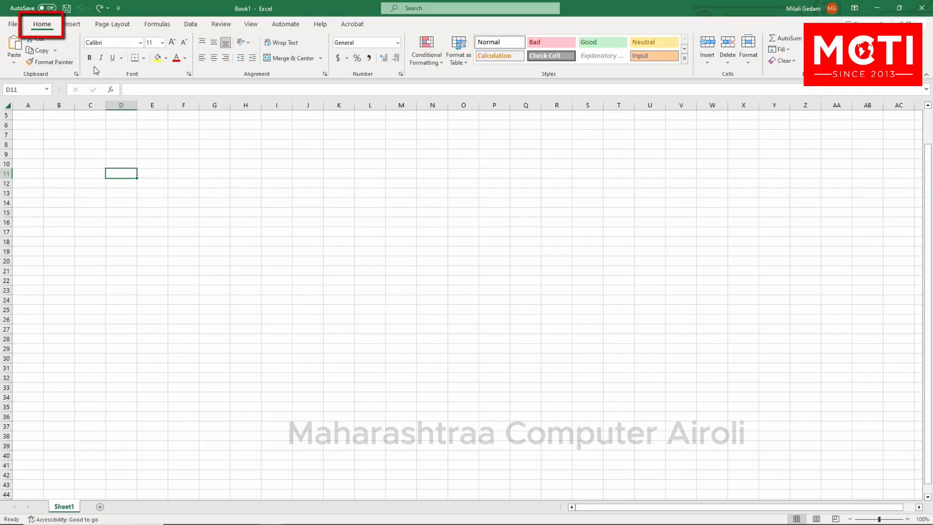
# Step: Set the height of row 11 to 25
pyautogui.click(748, 63)
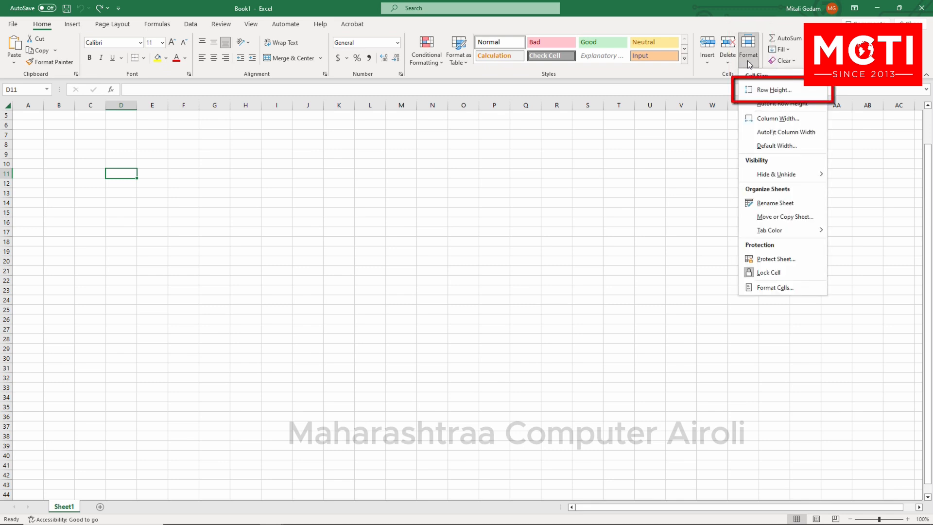
pyautogui.click(764, 91)
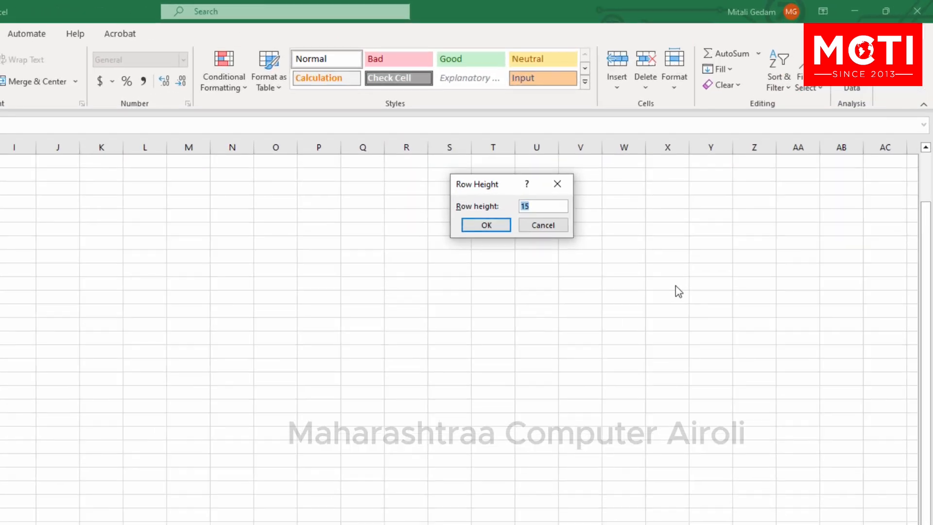
pyautogui.write('25')
pyautogui.press('Return')
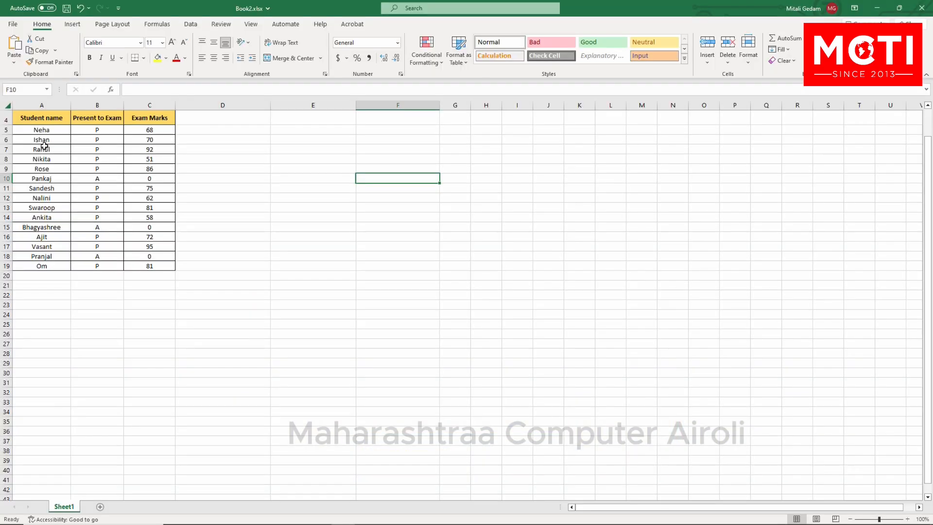
# Step: Fill the first exam mark, cell C5, with the standard red colour in the student table
pyautogui.moveTo(42, 118); pyautogui.dragTo(149, 266)
pyautogui.click(237, 292)
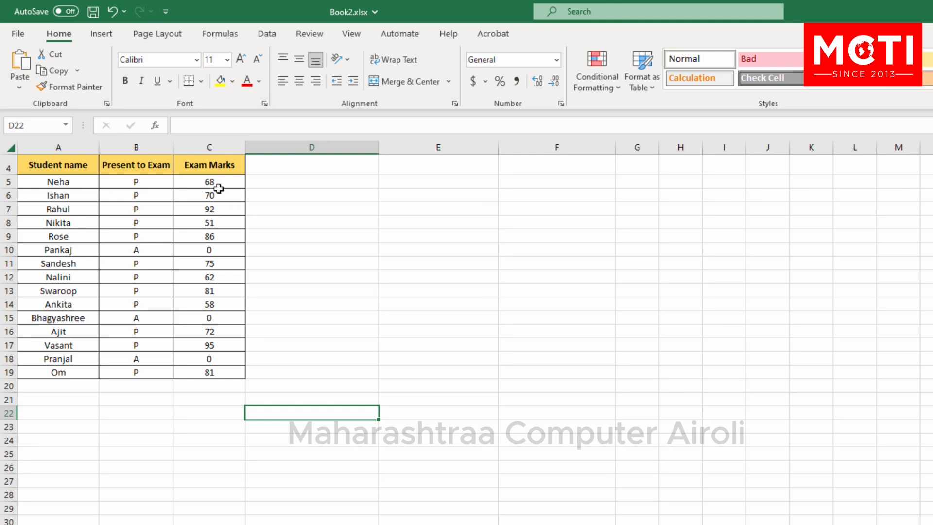
pyautogui.click(219, 189)
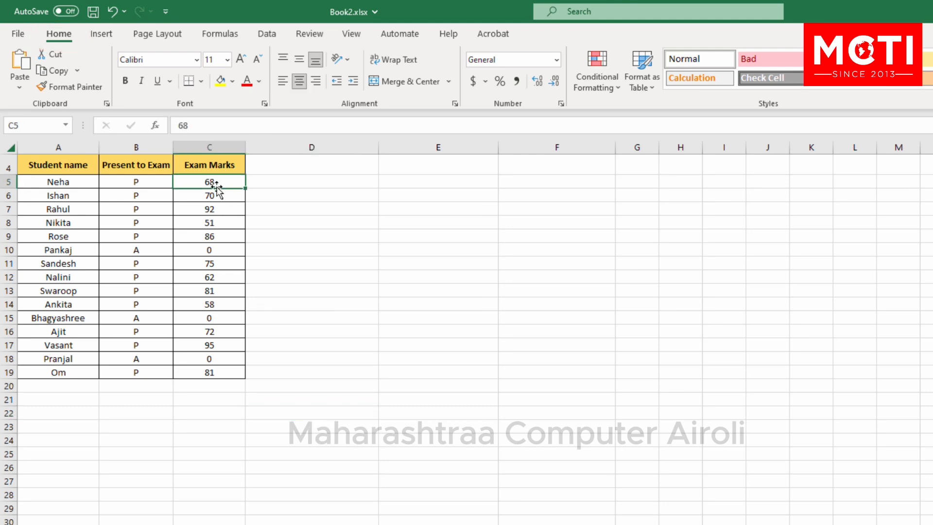
pyautogui.click(233, 81)
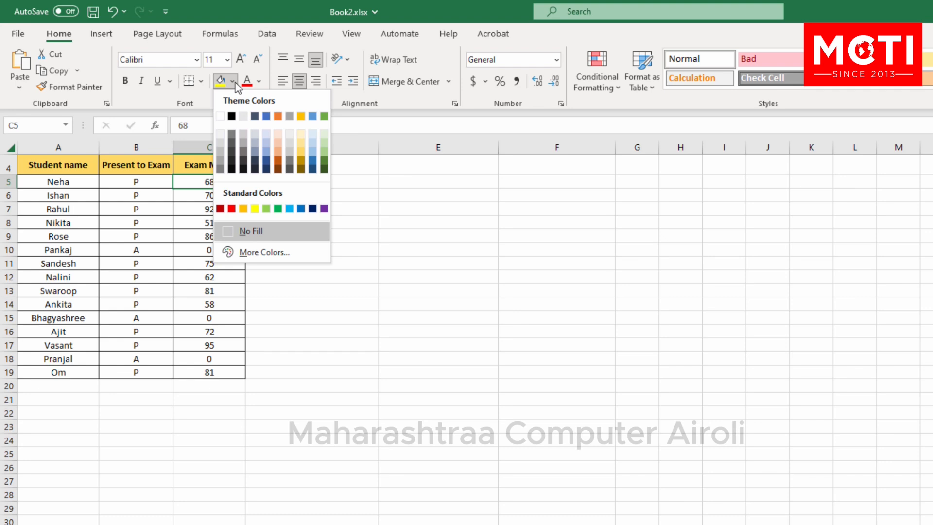
pyautogui.click(228, 212)
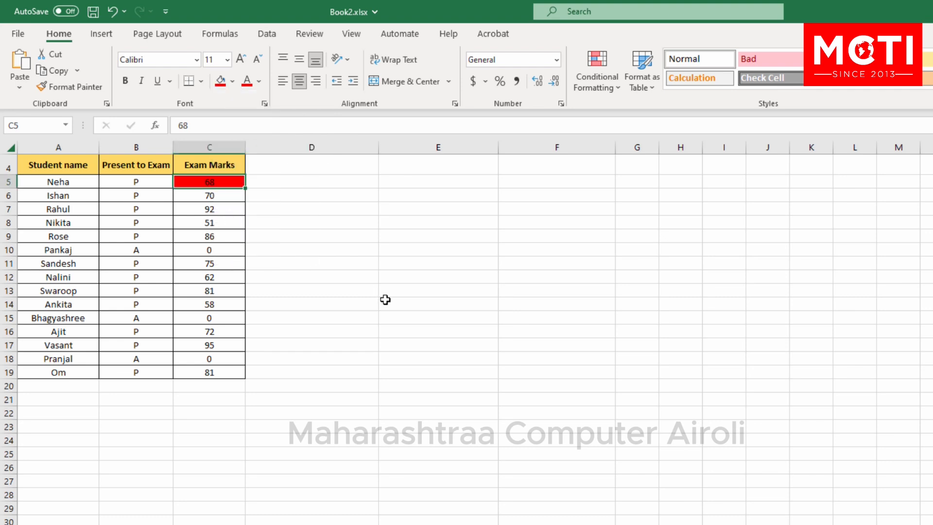
# Step: Fill the exam marks in cells C8, C12 and C14 with the same red colour as C5
pyautogui.click(229, 224)
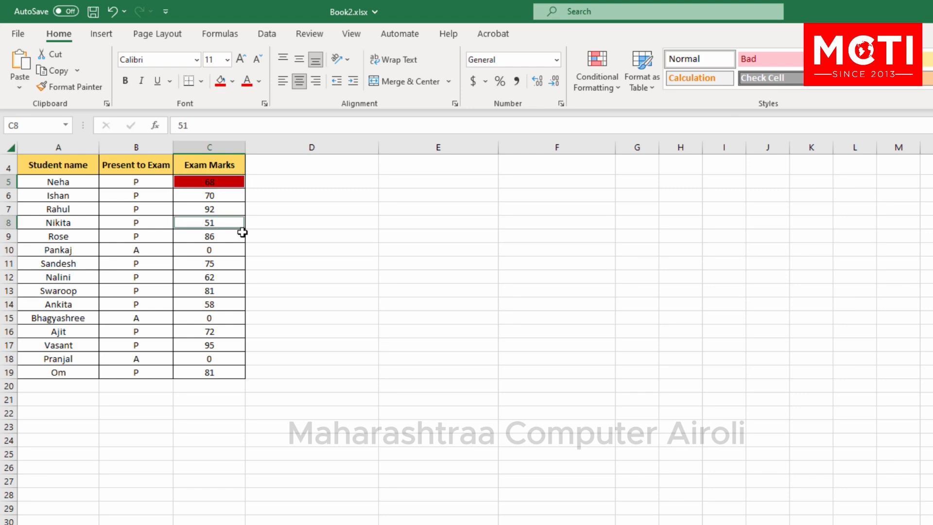
pyautogui.keyDown('ctrl'); pyautogui.click(227, 278); pyautogui.keyUp('ctrl')
pyautogui.keyDown('ctrl'); pyautogui.click(217, 305); pyautogui.keyUp('ctrl')
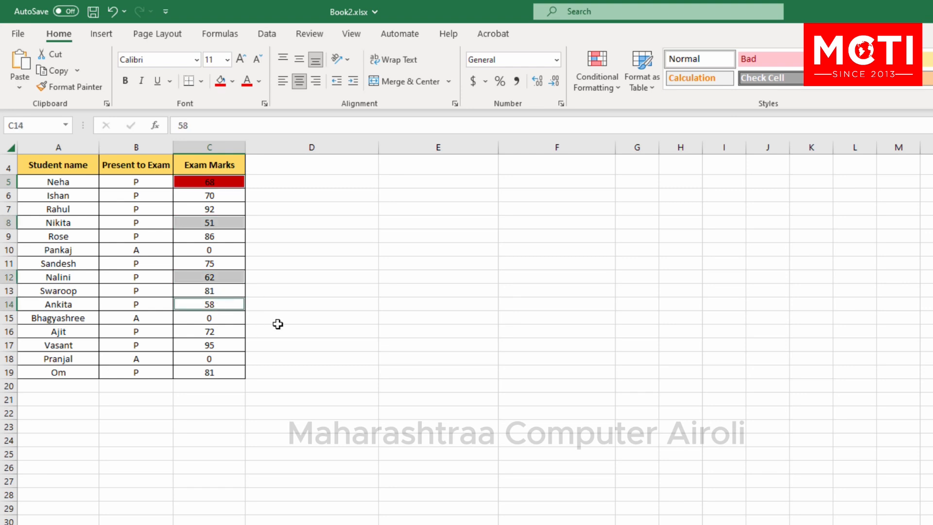
pyautogui.click(222, 86)
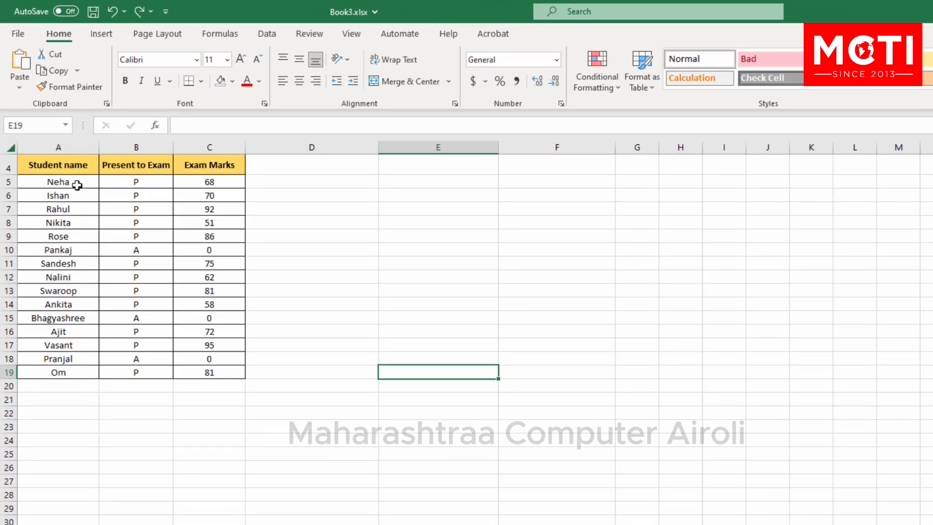
# Step: Sort the student table from A to Z by the Student name column
pyautogui.click(54, 119)
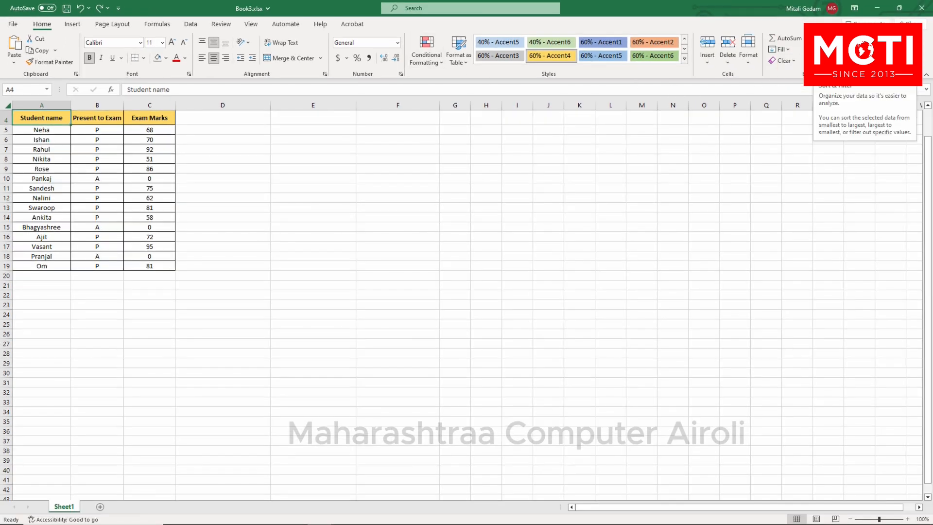
pyautogui.click(822, 53)
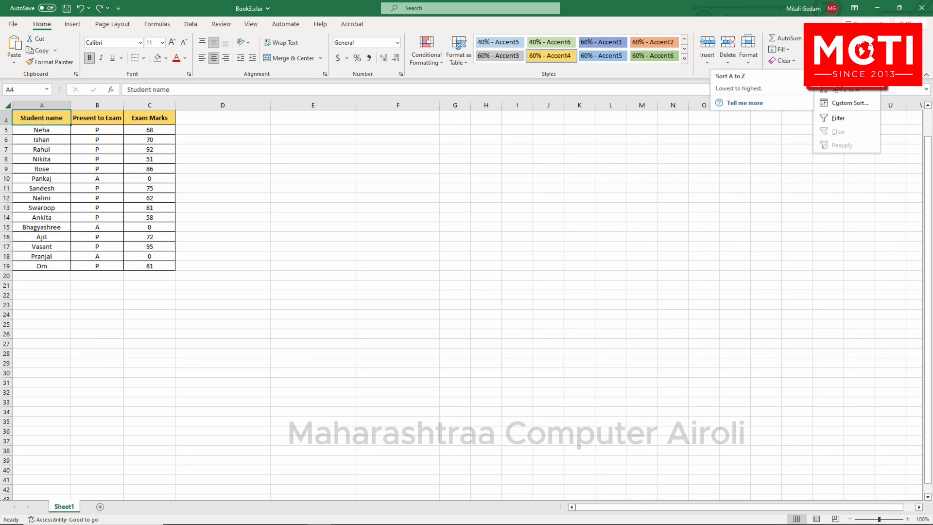
pyautogui.click(846, 75)
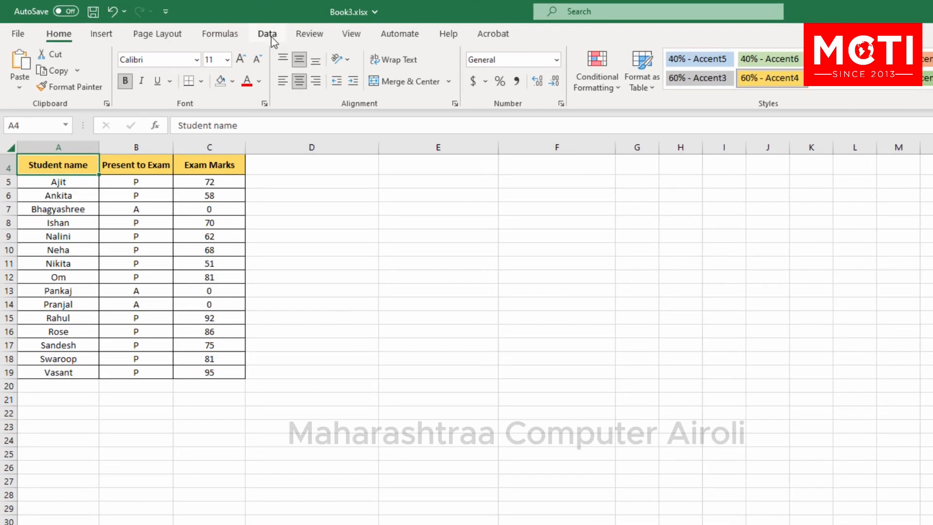
# Step: Sort the student table by Exam Marks from lowest to highest, and reverse the order to highest to lowest
pyautogui.click(193, 26)
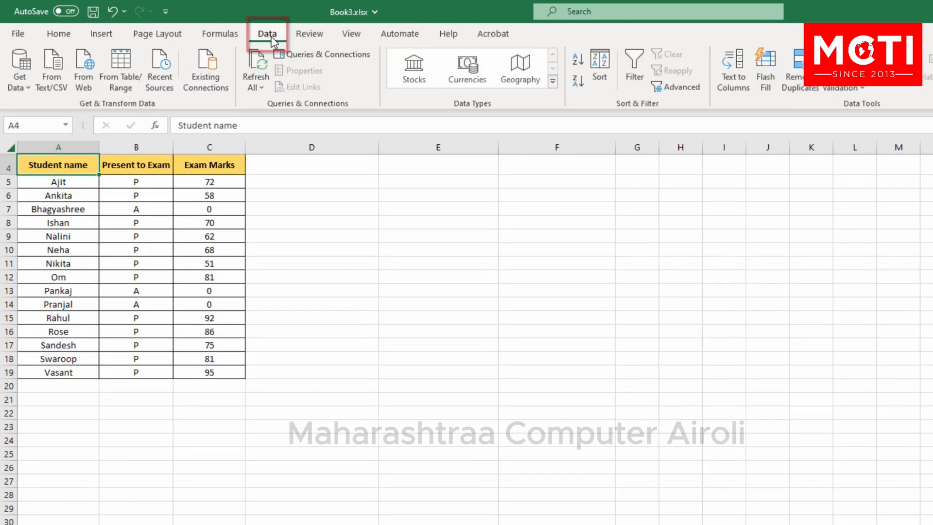
pyautogui.press('Right')
pyautogui.press('Right')
pyautogui.click(574, 63)
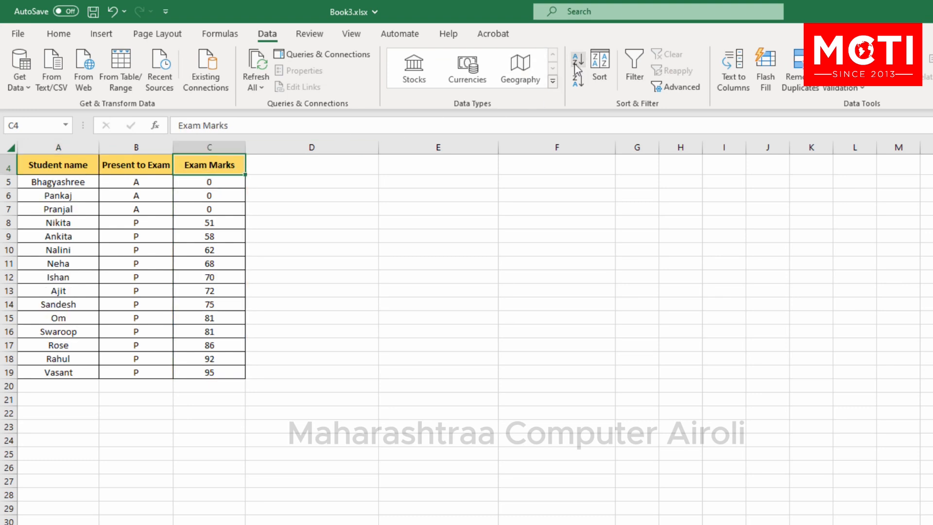
pyautogui.click(577, 82)
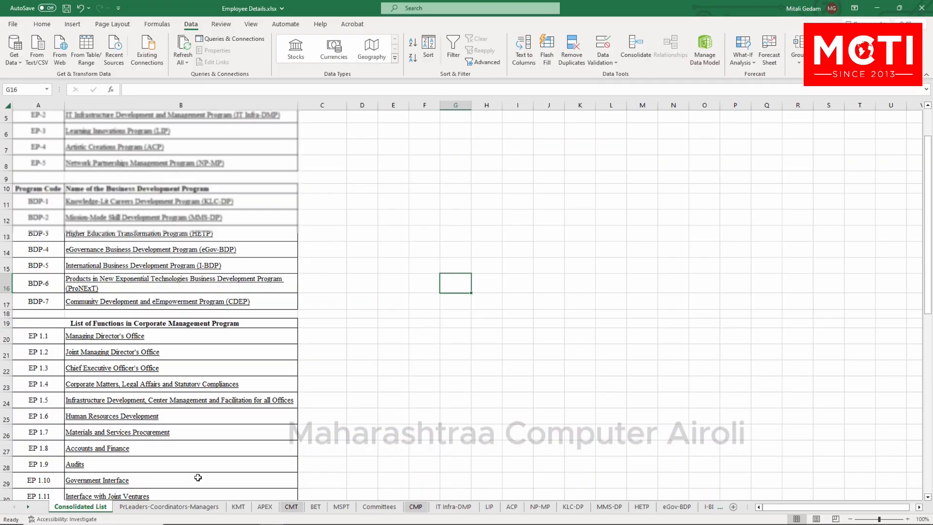
# Step: Look through the first worksheets of the Employee Details workbook and give the CMT sheet a light blue tab colour
pyautogui.click(191, 506)
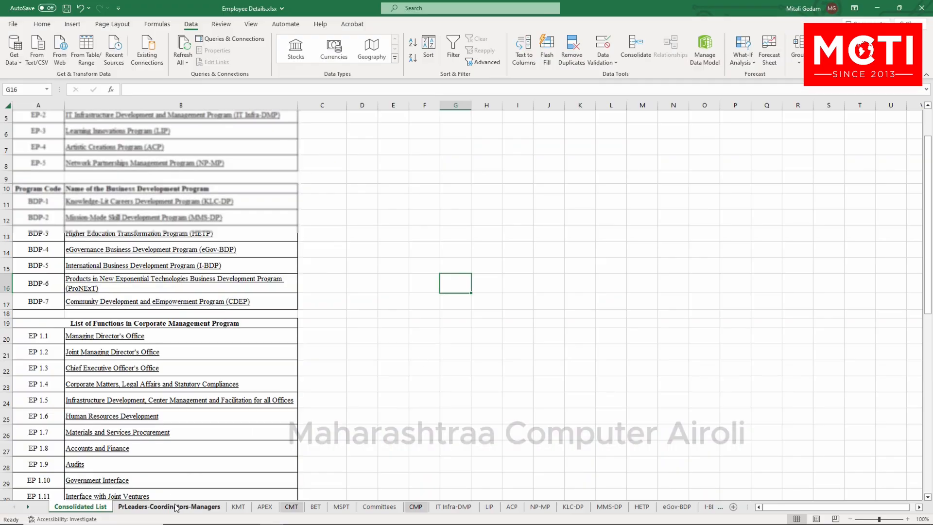
pyautogui.click(243, 508)
pyautogui.click(265, 507)
pyautogui.click(290, 508)
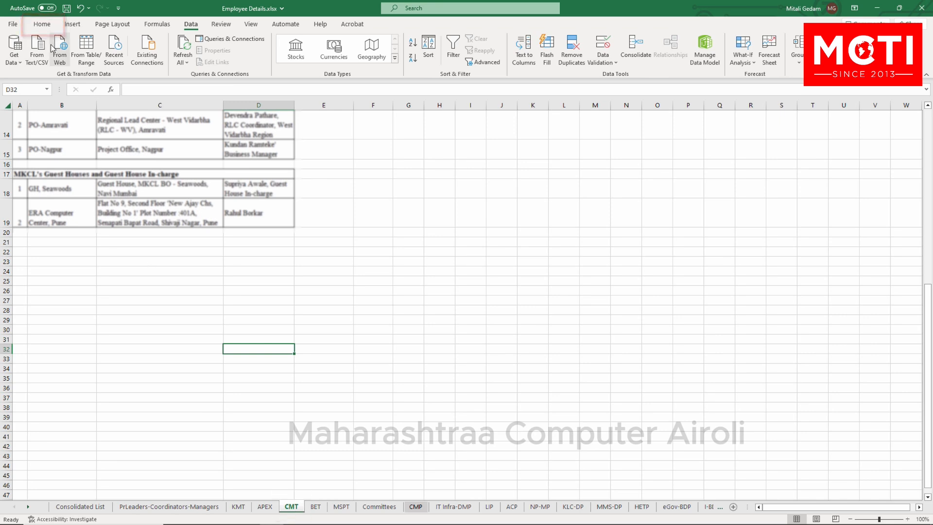
pyautogui.click(42, 27)
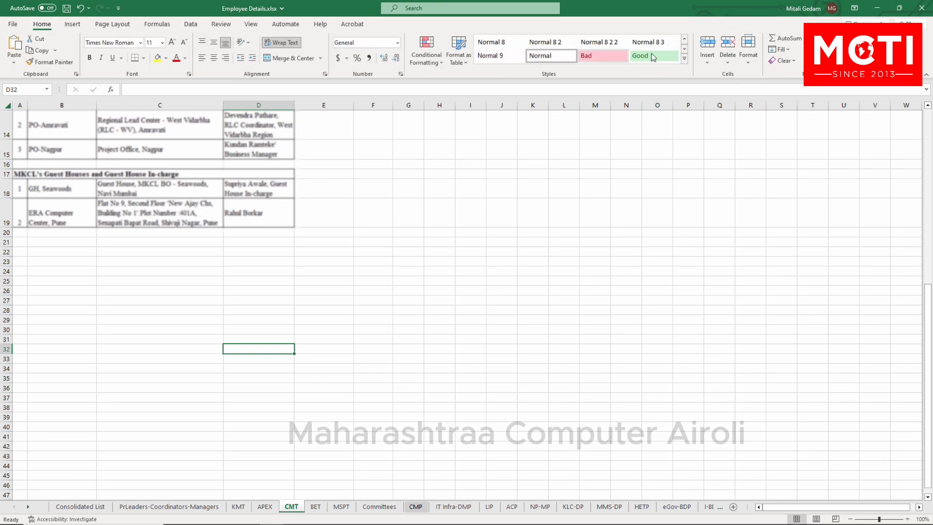
pyautogui.click(748, 53)
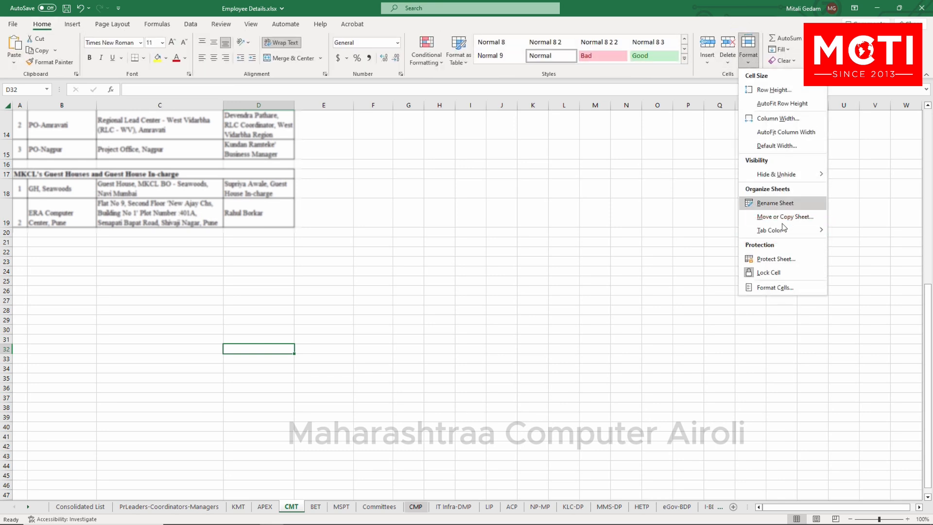
pyautogui.moveTo(785, 231)
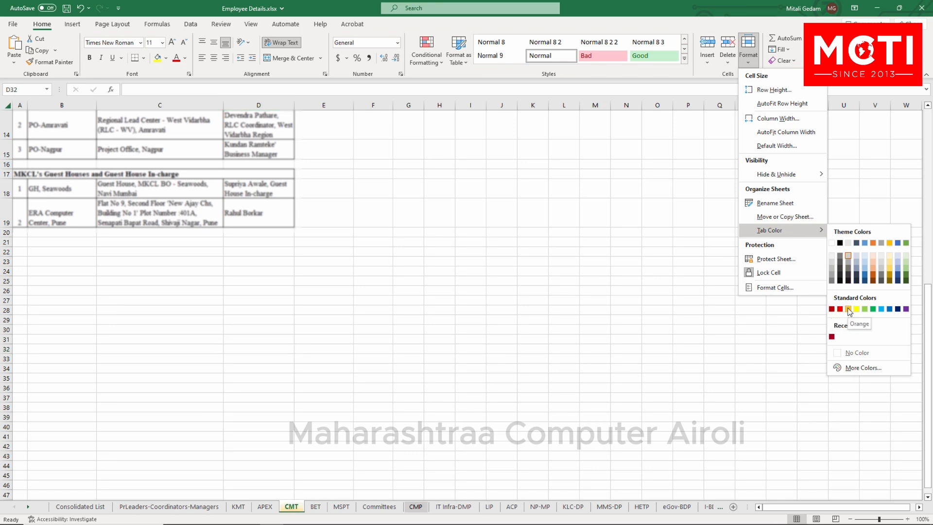
pyautogui.click(881, 309)
# Step: Give the APEX sheet the standard purple tab colour
pyautogui.rightClick(263, 507)
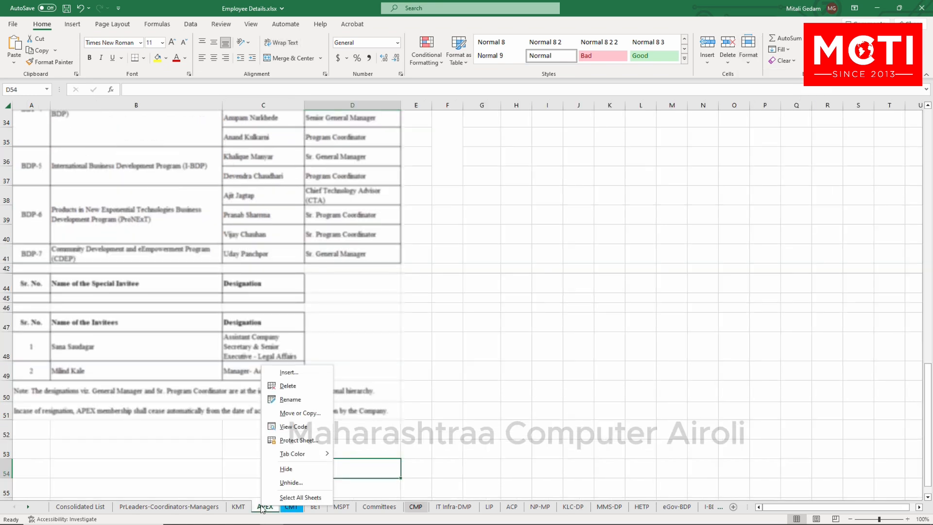
pyautogui.moveTo(289, 455)
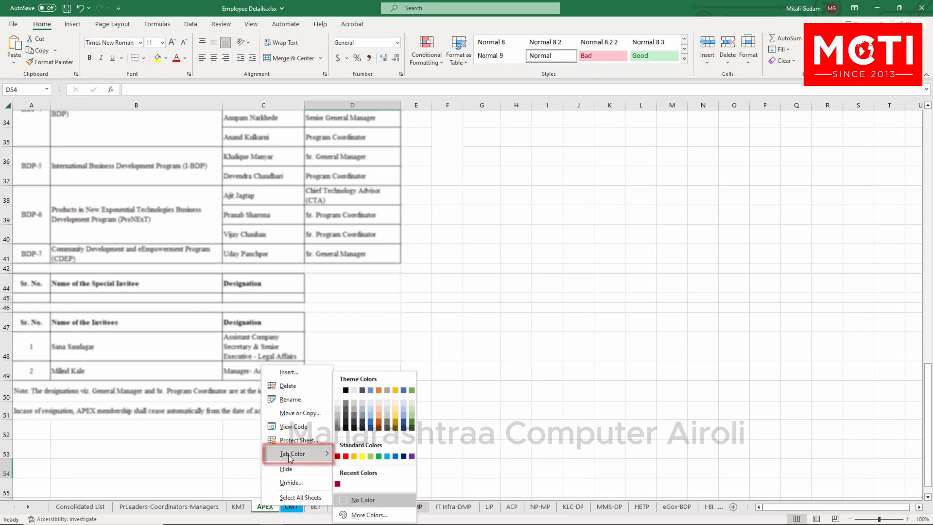
pyautogui.click(413, 456)
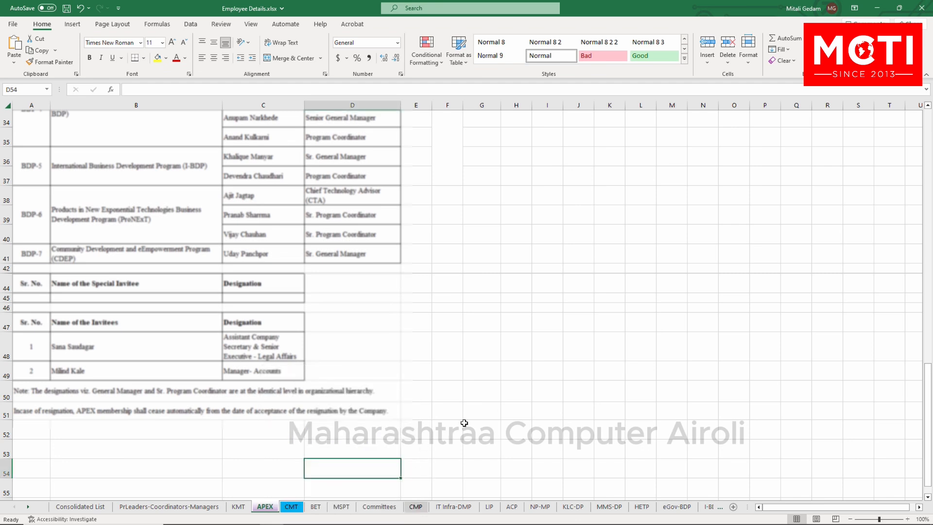
# Step: Give the KMT and PrLeaders-Coordinators-Managers sheets a red tab colour together, and switch to the BET sheet to ungroup them
pyautogui.click(238, 507)
pyautogui.keyDown('ctrl'); pyautogui.click(189, 507); pyautogui.keyUp('ctrl')
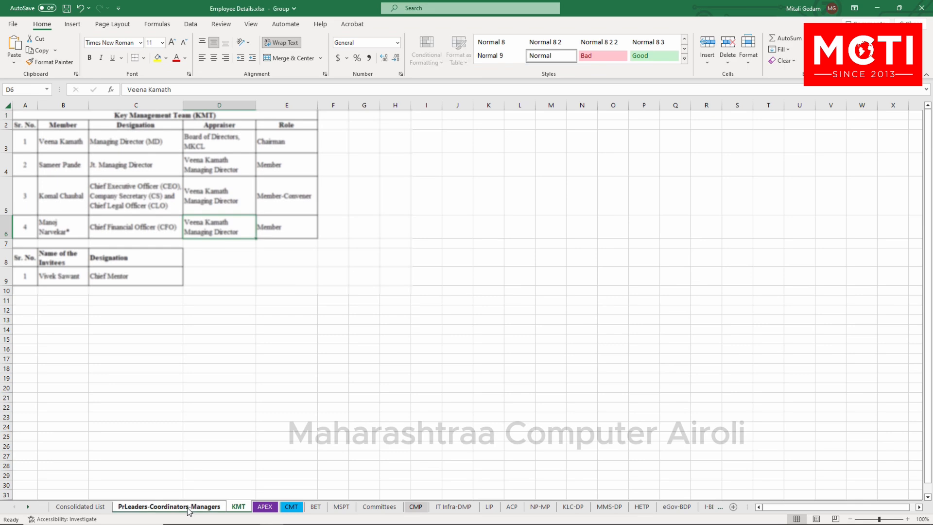
pyautogui.rightClick(182, 507)
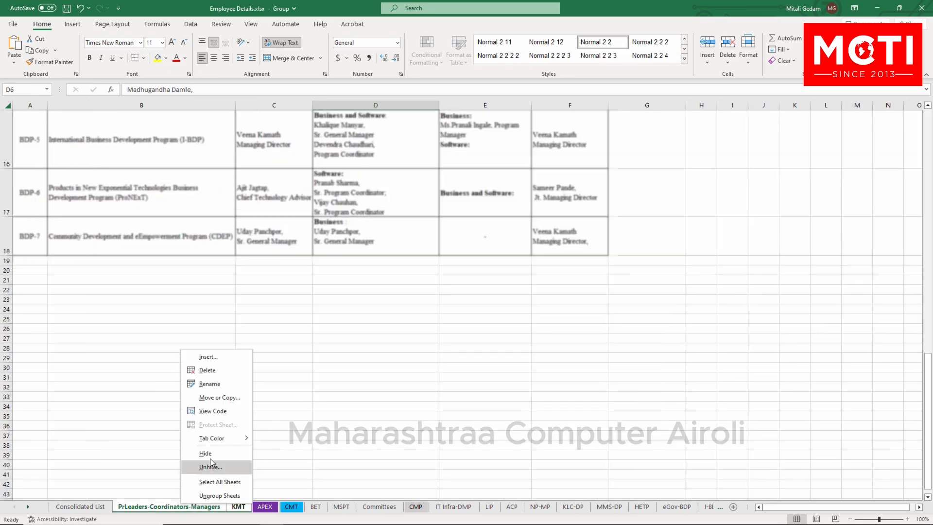
pyautogui.moveTo(214, 438)
pyautogui.click(315, 456)
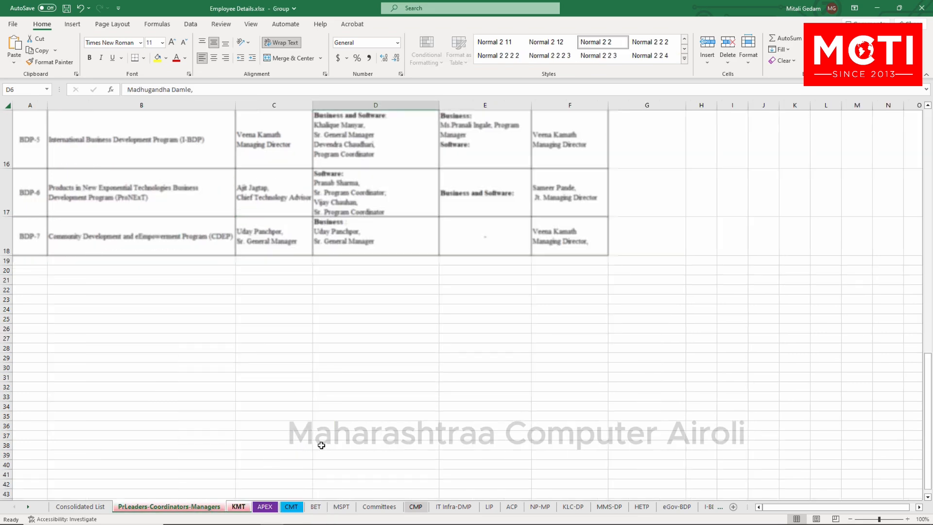
pyautogui.click(315, 507)
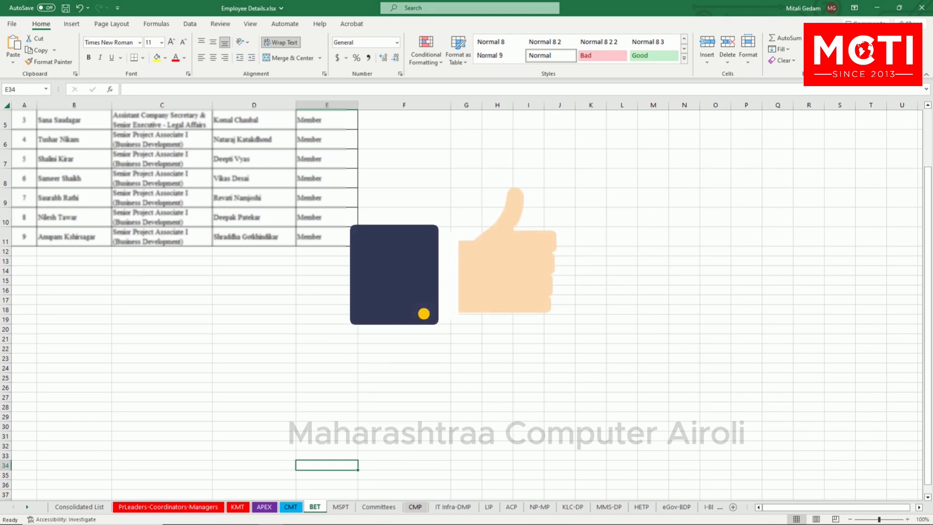